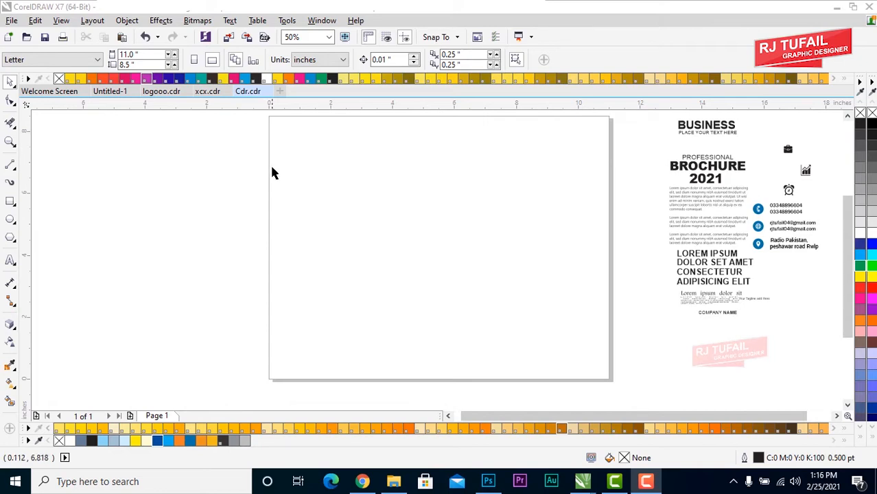
Draw a rectangle about 11.03 by 8.42 inches over the page area
click(9, 203)
drag(270, 117, 617, 382)
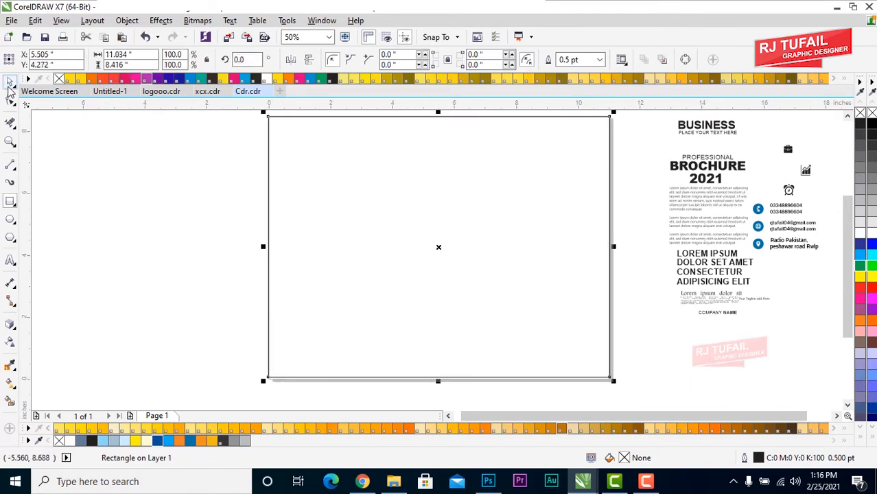
click(10, 82)
drag(340, 219, 276, 205)
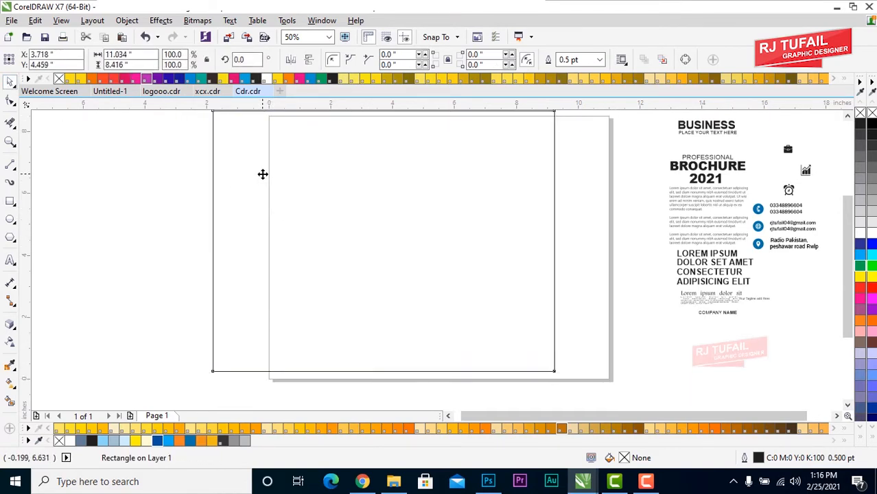
drag(262, 174, 324, 194)
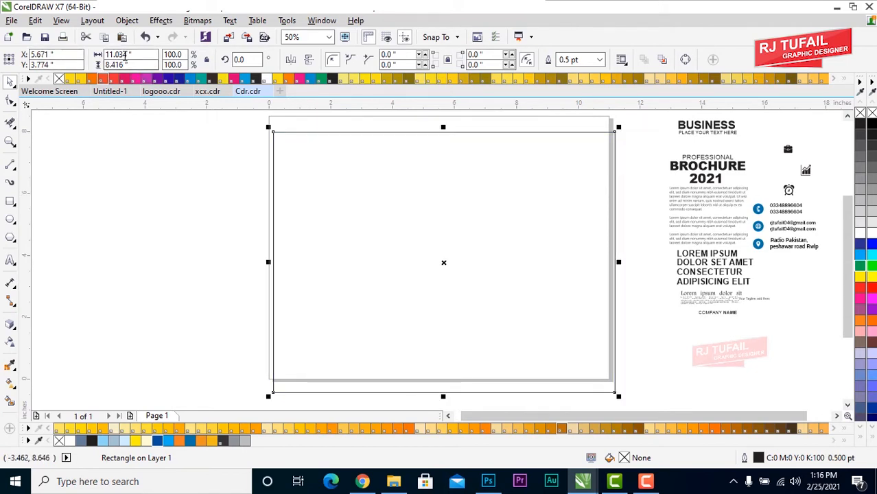
Set the rectangle's size to 11 by 8.5 inches and center it on the page
click(124, 55)
key(BackSpace)
key(BackSpace)
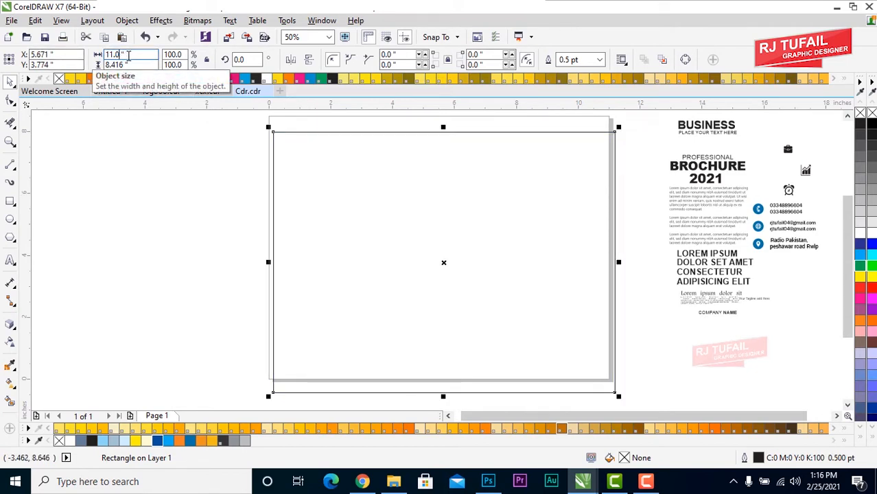
key(BackSpace)
key(BackSpace)
key(BackSpace)
click(375, 207)
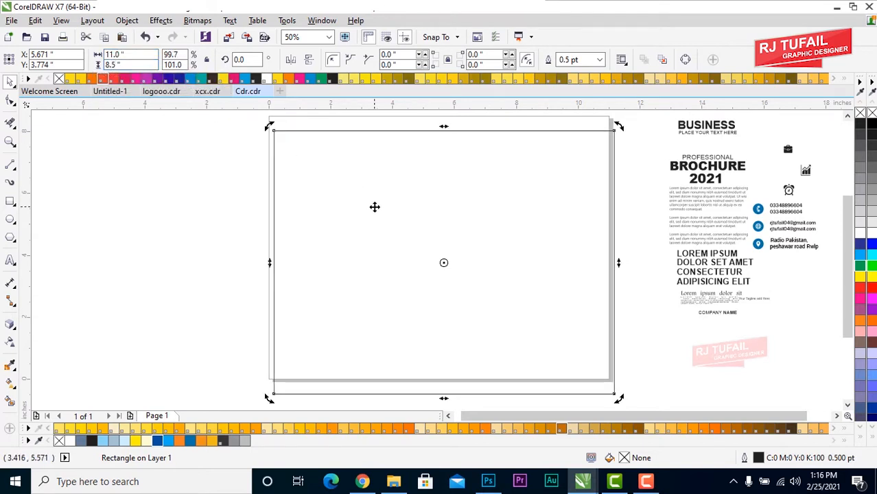
key(p)
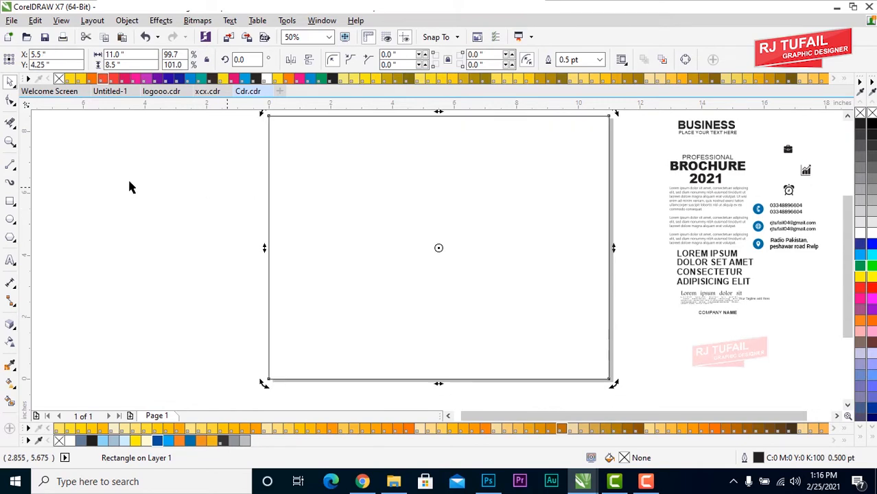
Draw a full-height panel rectangle about 3.87 by 8.5 inches along the page's left edge
click(10, 201)
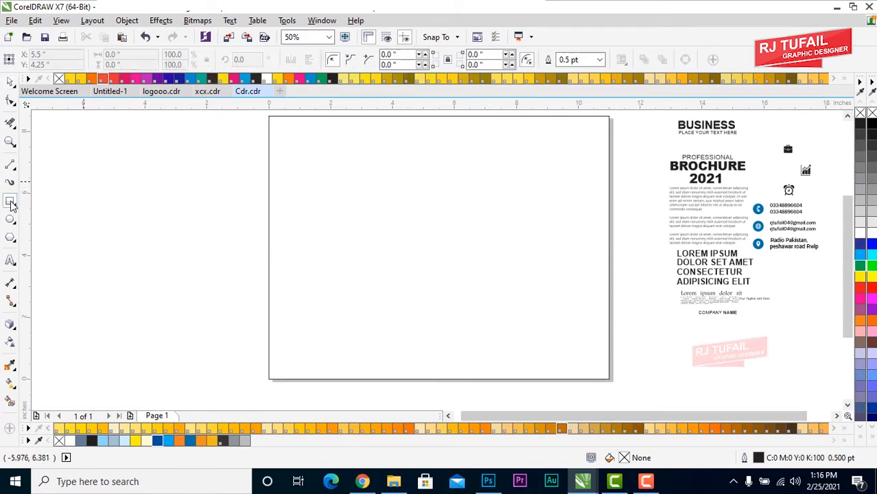
drag(271, 118, 390, 378)
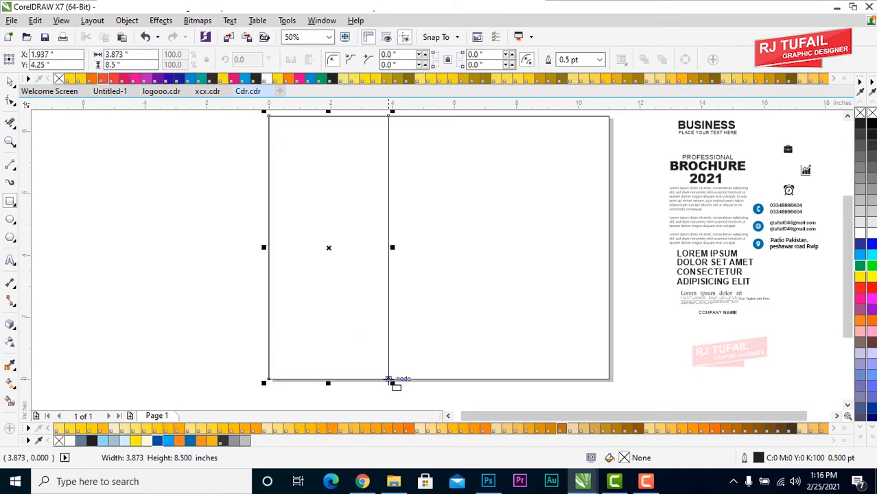
click(10, 81)
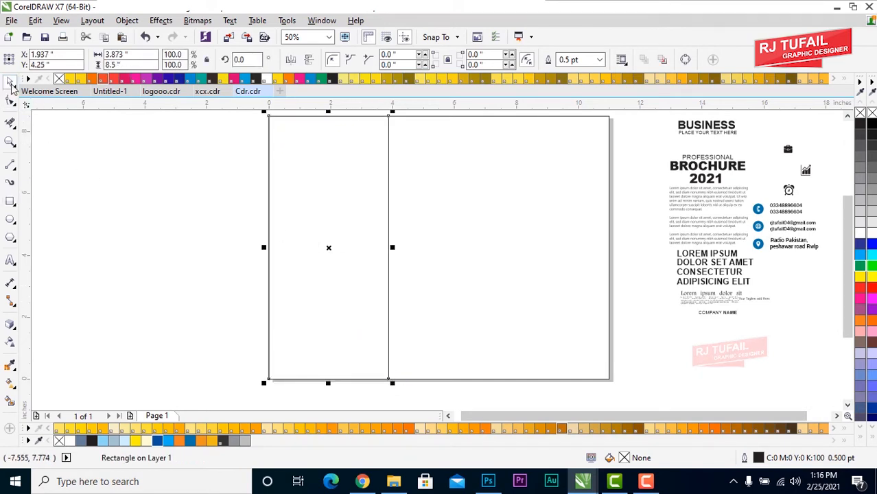
click(305, 223)
click(324, 185)
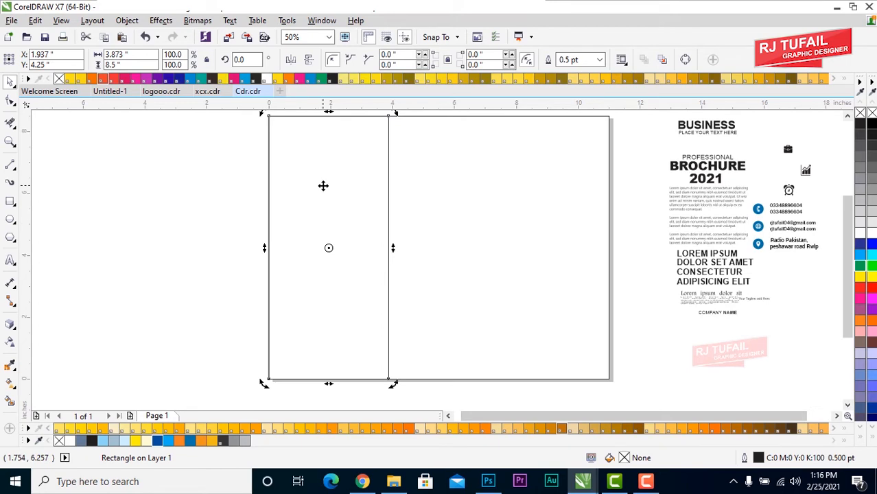
click(310, 202)
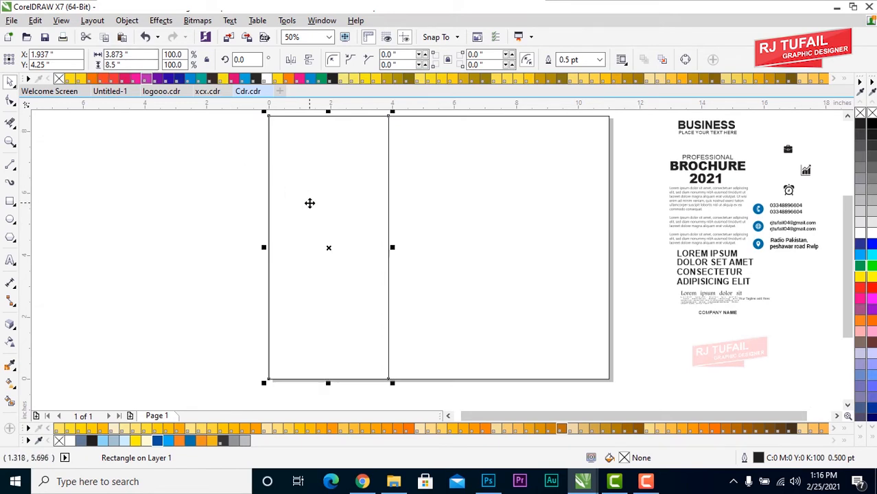
Set the panel rectangle's width to 3.667 inches
click(127, 54)
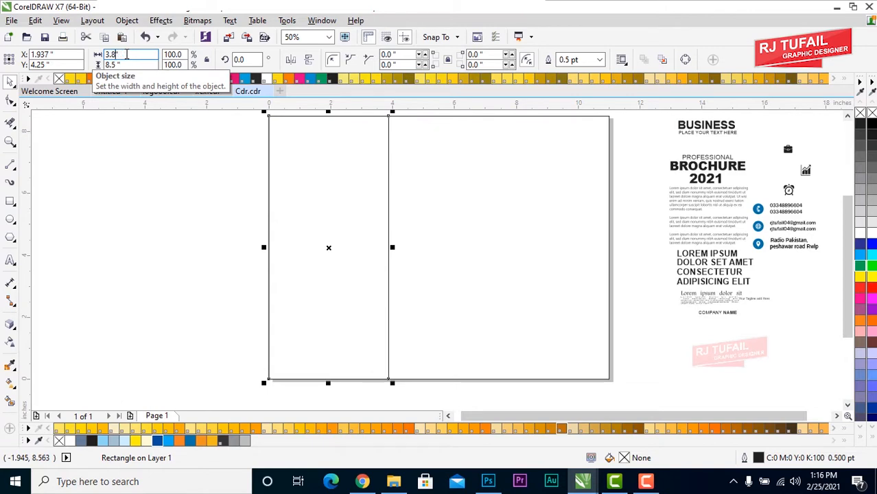
text(667)
key(Return)
click(296, 198)
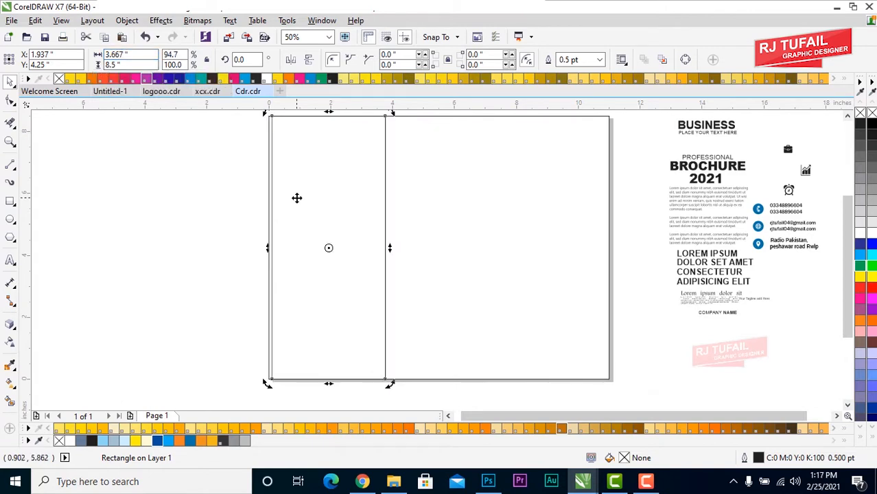
Nudge the panel flush with the page's left edge and duplicate it across the page to form three equal side-by-side panels
key(Left)
key(Left)
key(Left)
key(Left)
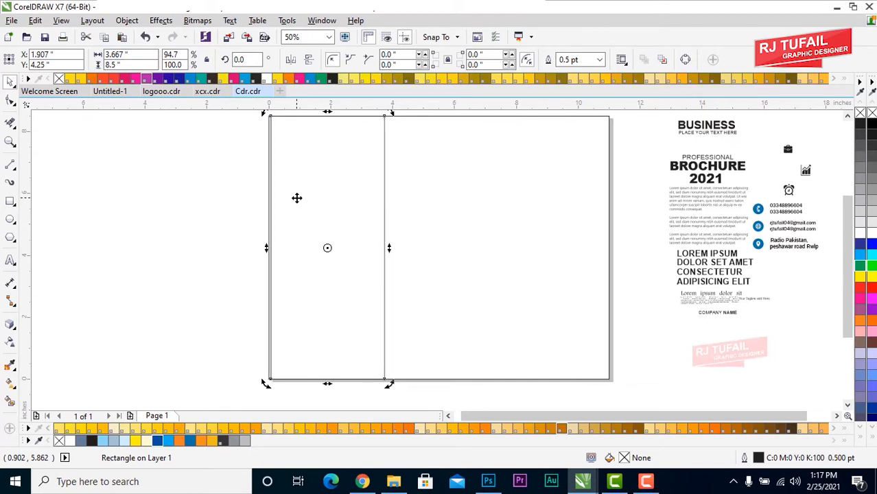
key(Left)
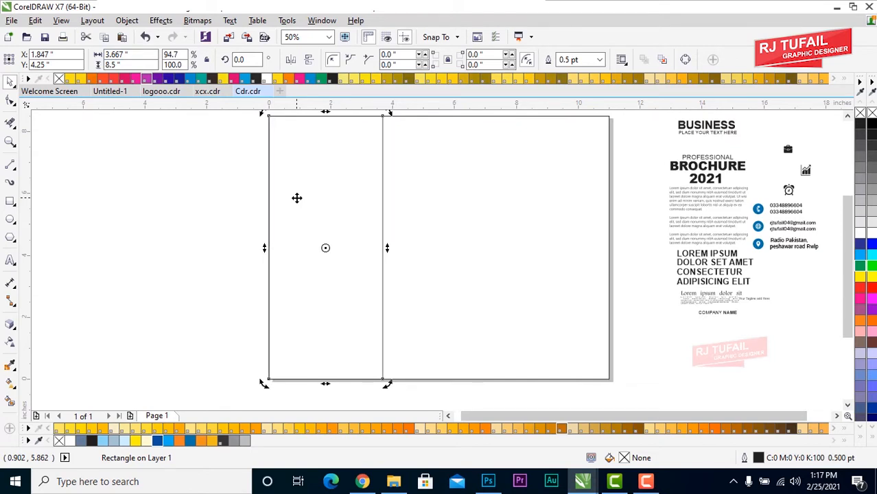
key(Left)
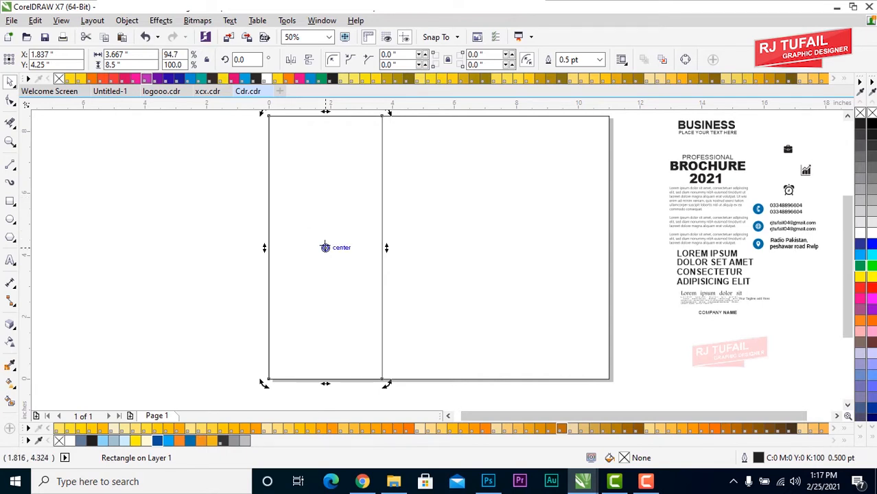
drag(325, 247, 564, 228)
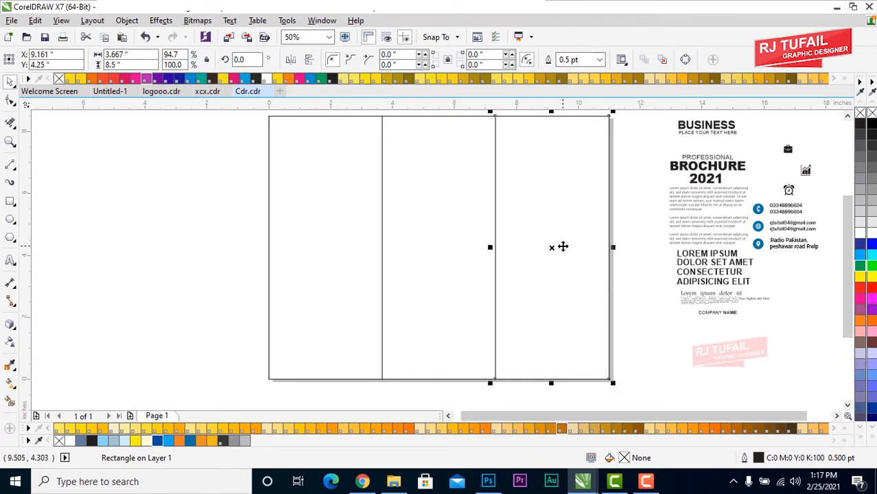
click(462, 243)
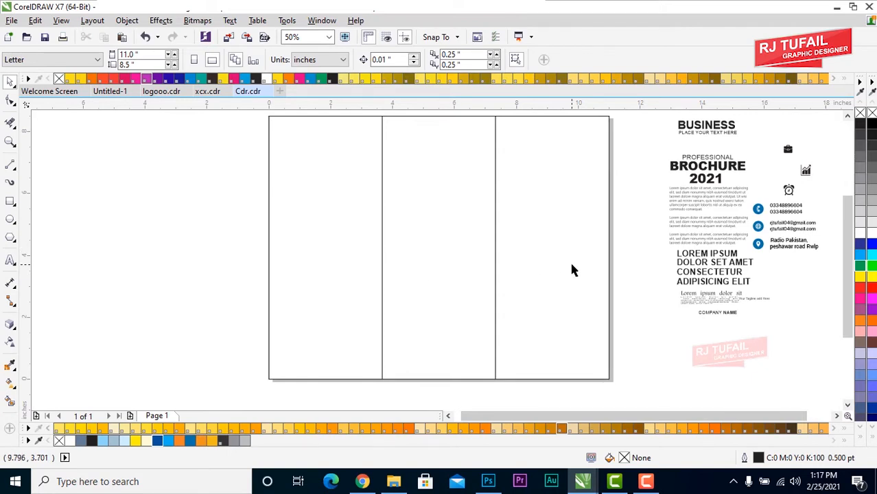
Draw a nearly square rectangle about 3.55 by 3.45 inches beside the page and rotate it to about 310.3 degrees as a diamond
click(10, 202)
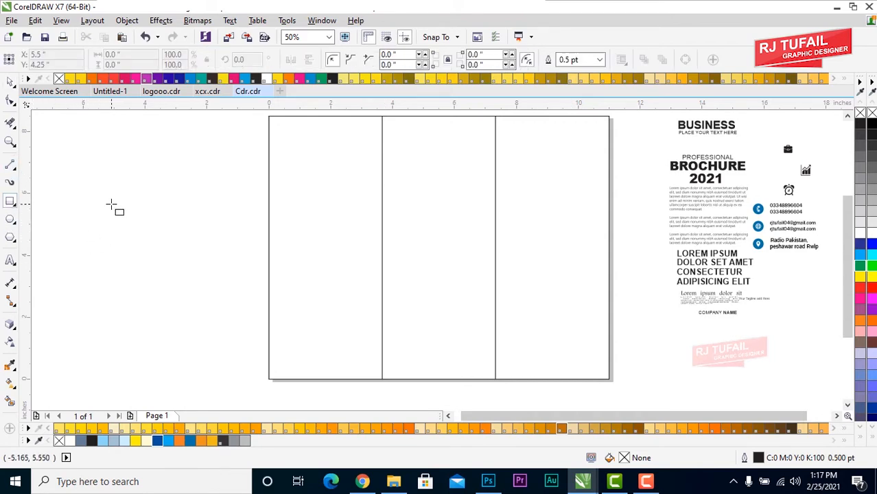
click(85, 195)
drag(86, 195, 197, 303)
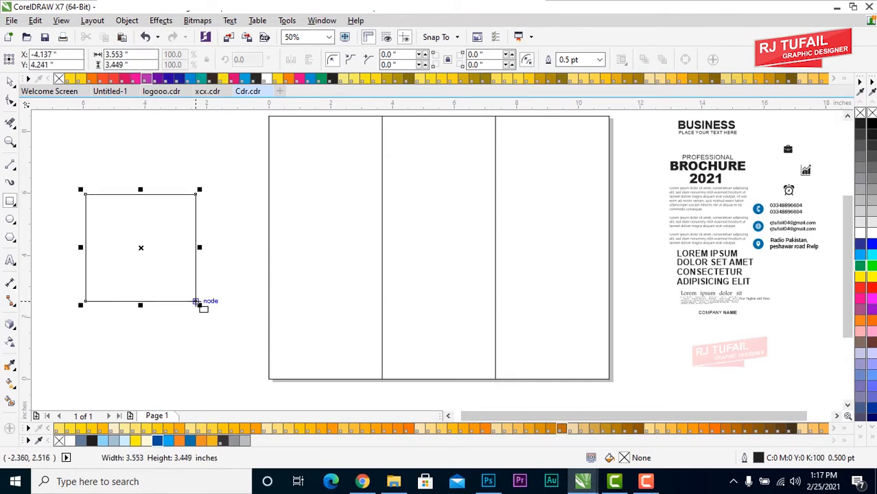
click(10, 81)
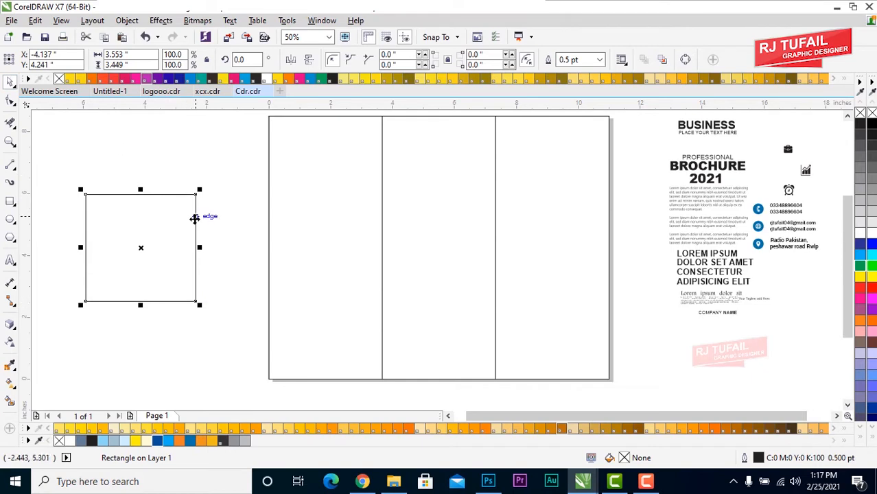
click(146, 239)
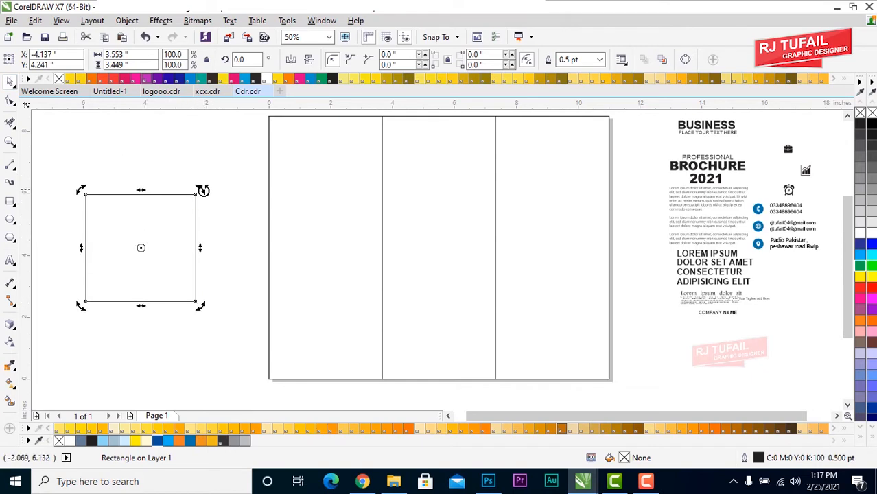
drag(200, 191, 207, 227)
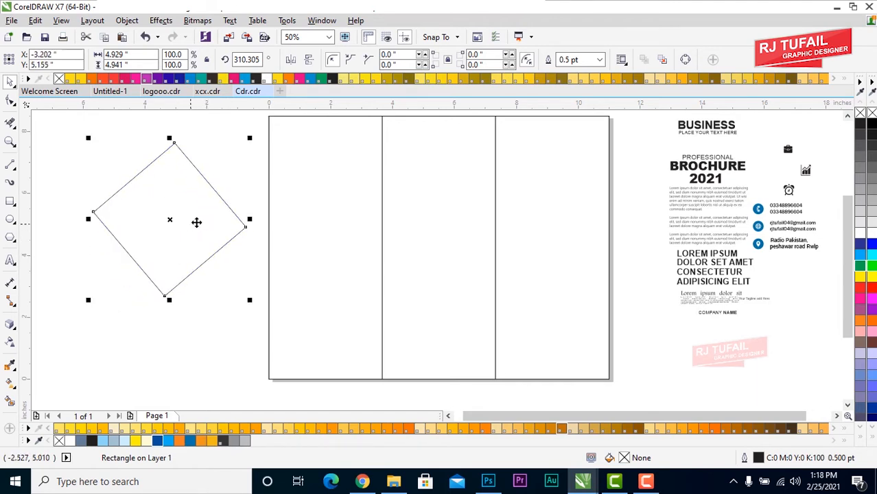
Set the diamond's outline width to 8 pt and shift it slightly farther from the page
click(600, 60)
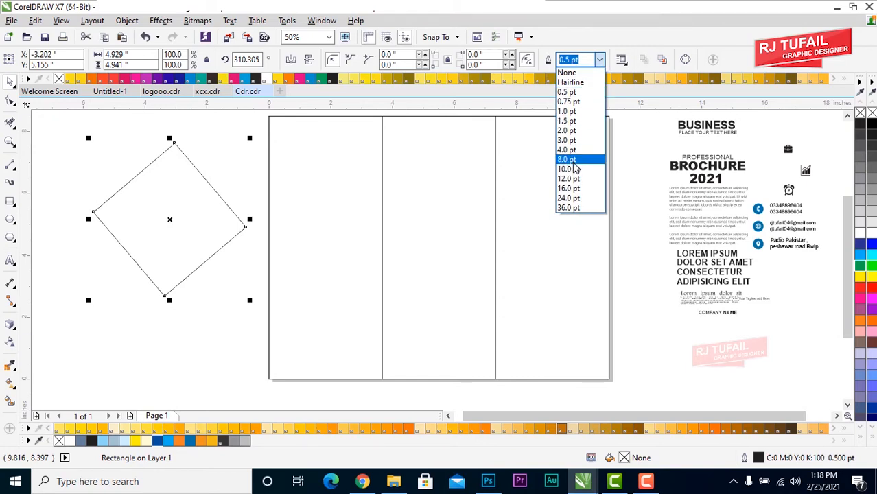
click(574, 163)
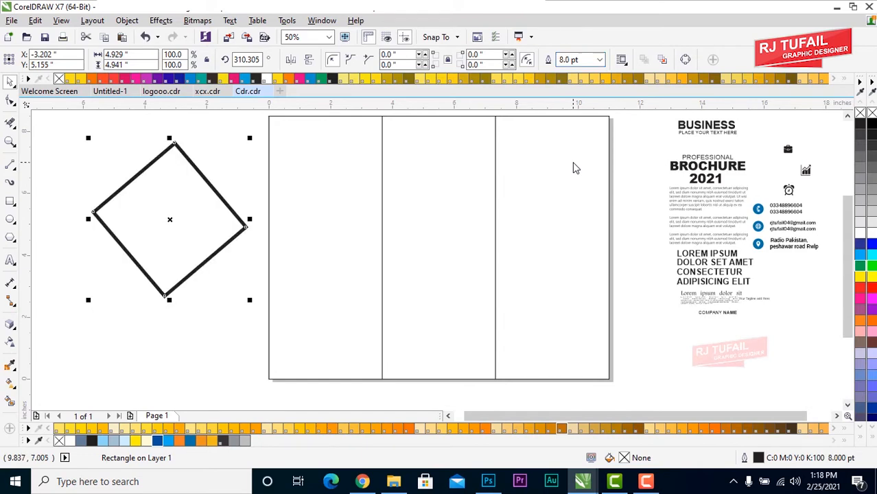
drag(175, 200, 161, 226)
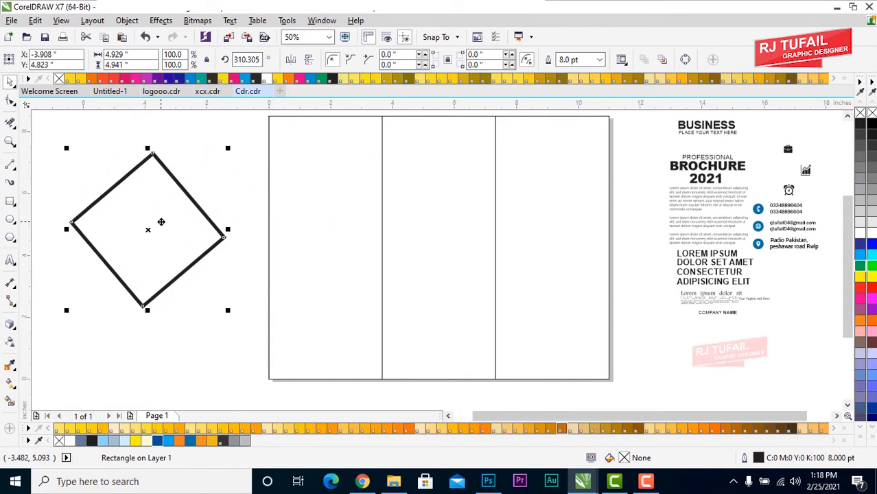
Import the office meeting photo 1186619 from the Downloads folder and place it about 6.27 by 4.18 inches in size
click(13, 20)
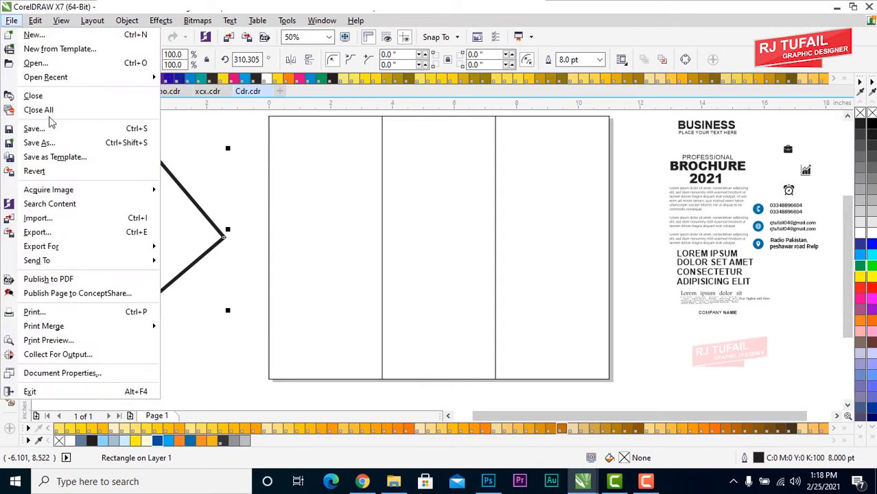
click(38, 219)
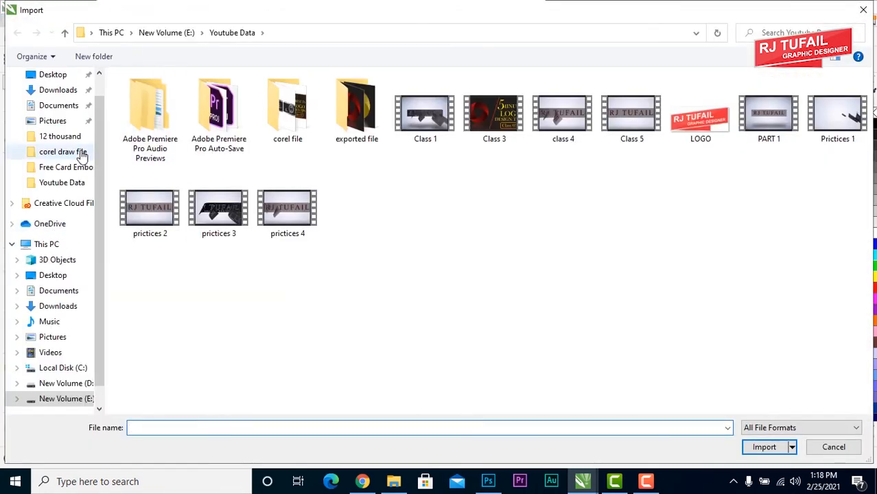
click(66, 104)
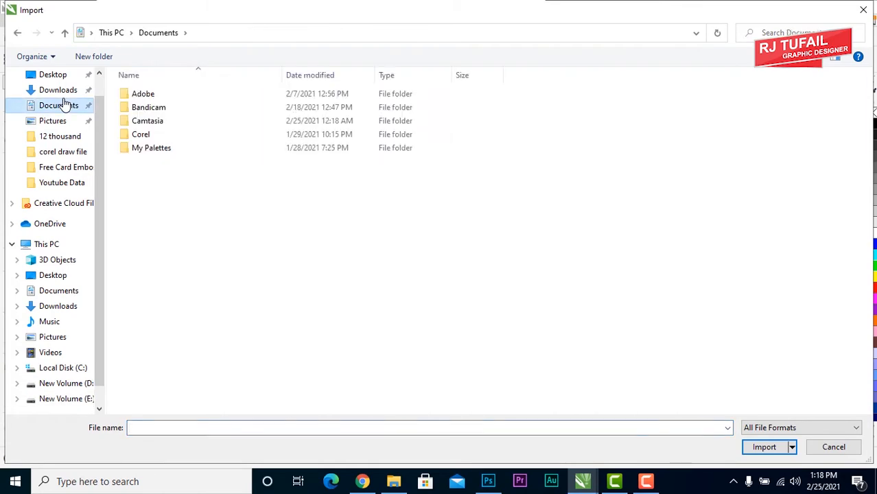
click(65, 92)
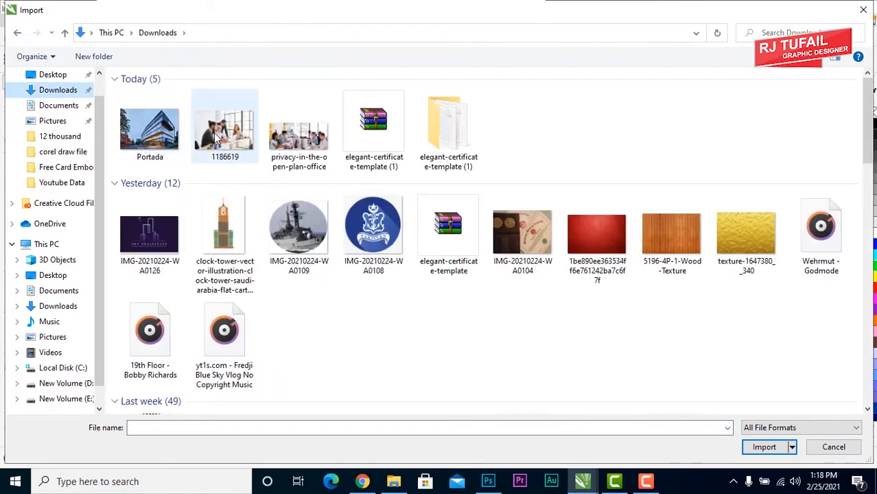
click(213, 133)
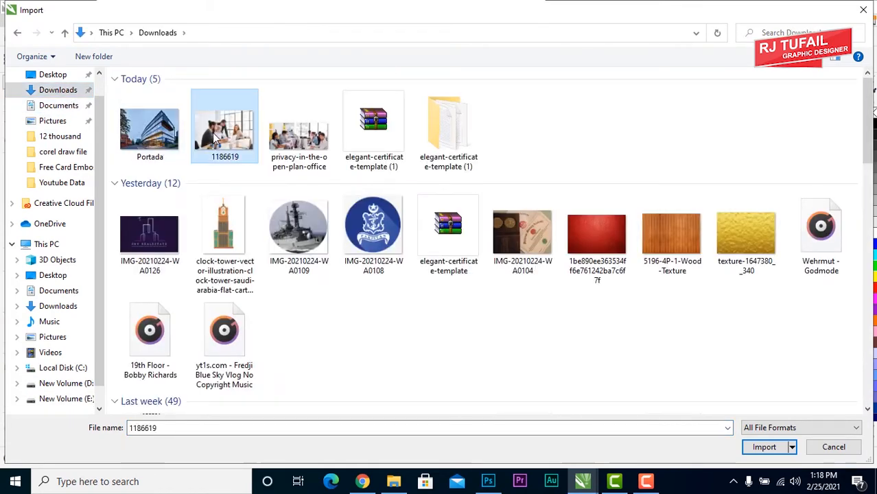
click(762, 447)
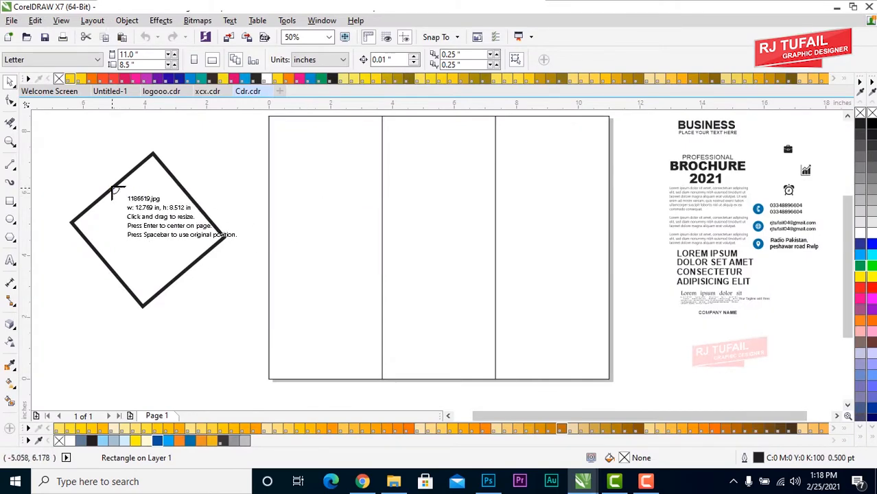
drag(112, 188, 306, 317)
PowerClip the office meeting photo inside the diamond frame
drag(236, 272, 381, 251)
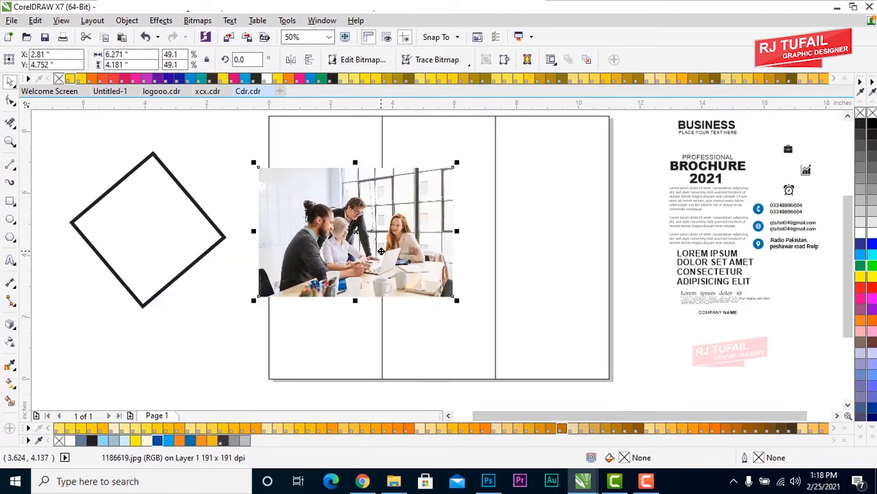
right_click(381, 251)
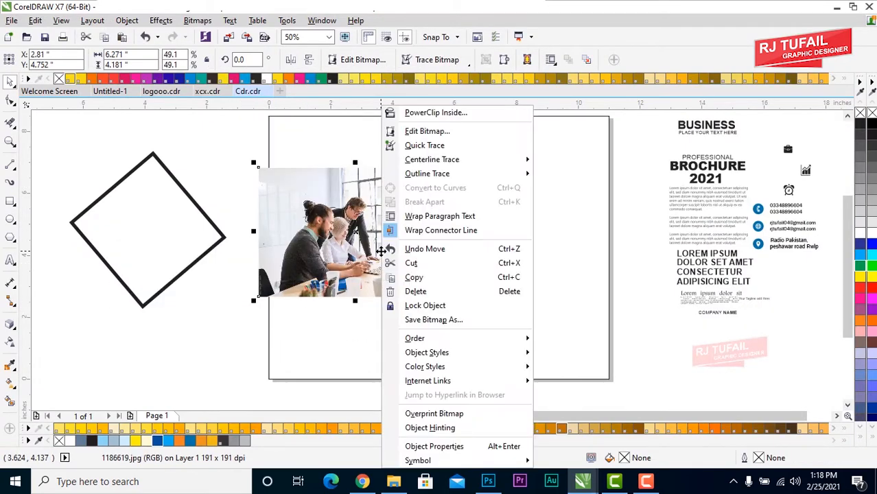
click(422, 113)
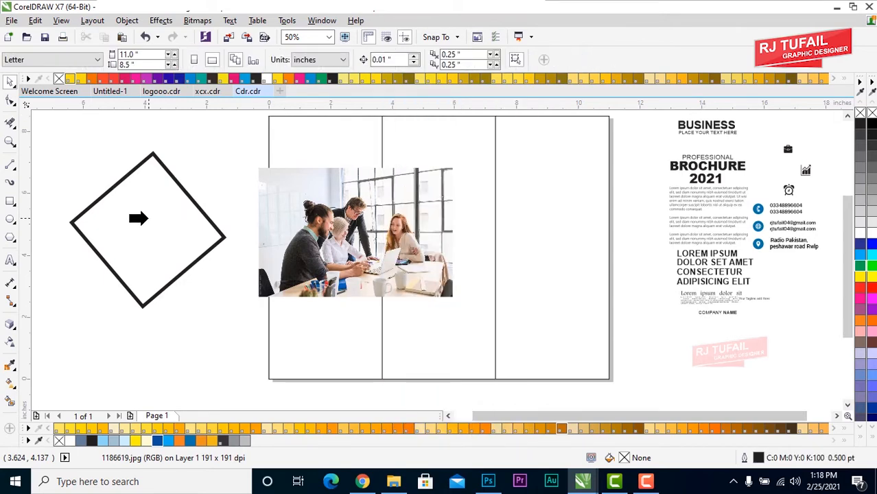
click(138, 217)
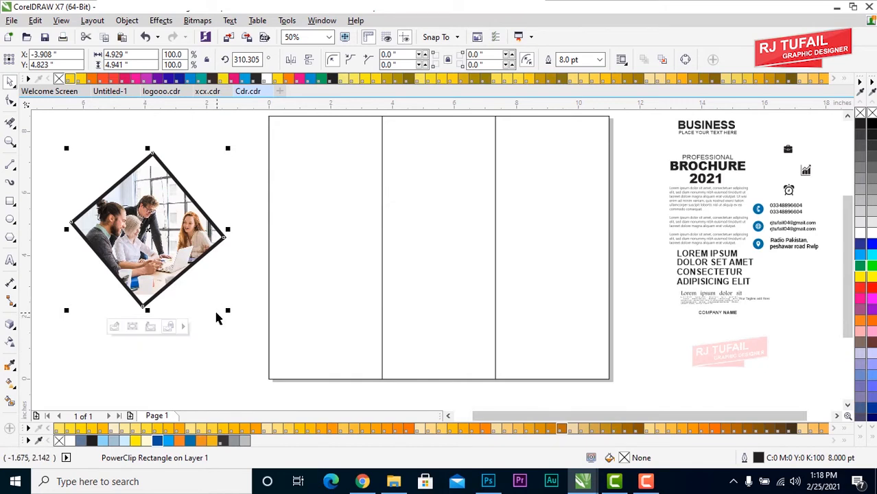
click(219, 360)
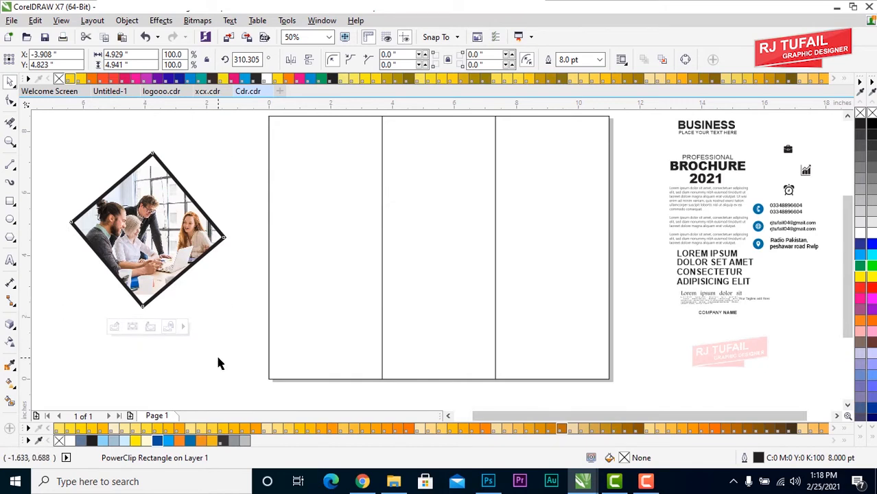
Colour the photo diamond's outline orange-yellow (C5 M27 Y100 K0)
click(168, 287)
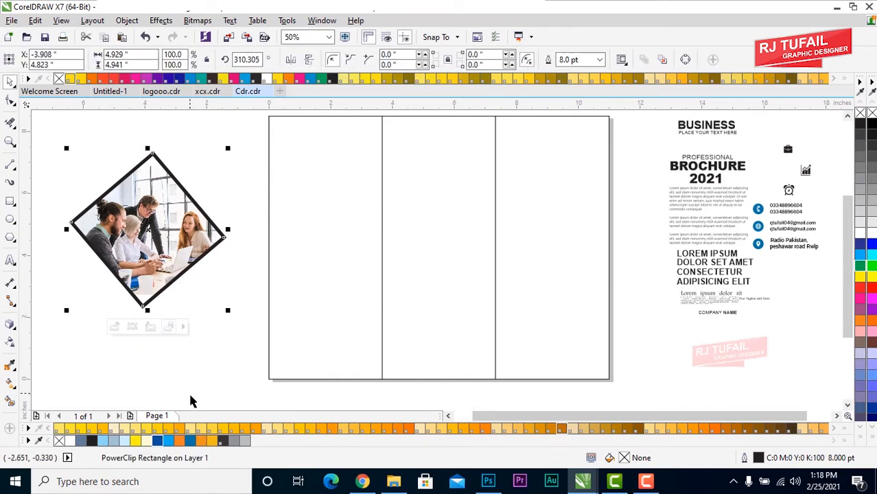
right_click(213, 443)
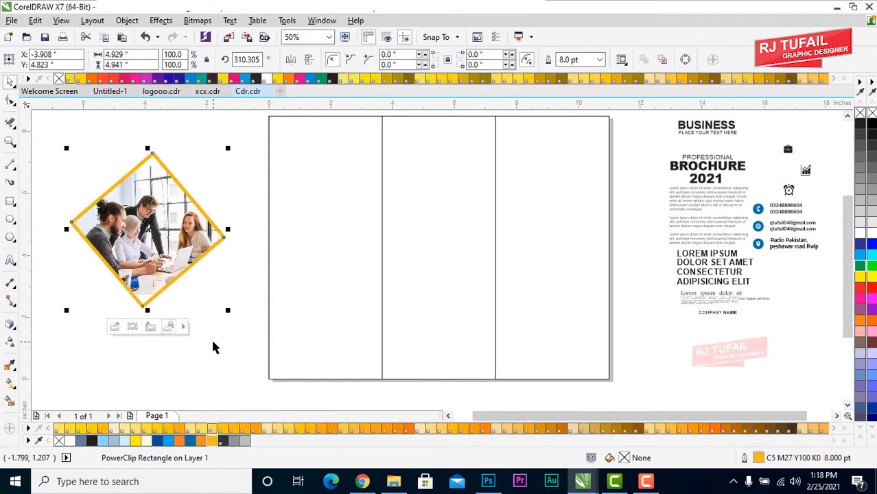
click(212, 342)
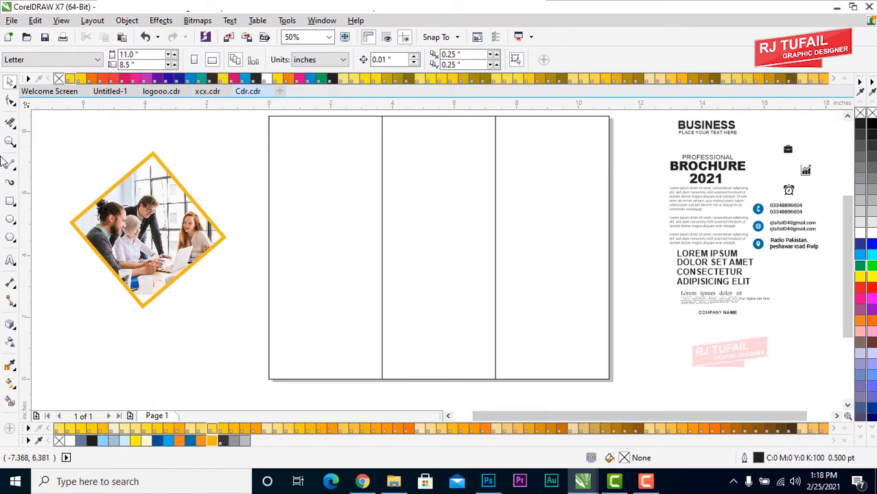
Draw a rectangle about 1.44 by 1.93 inches in the first panel's upper-left corner and rotate it to 38.4 degrees
click(10, 201)
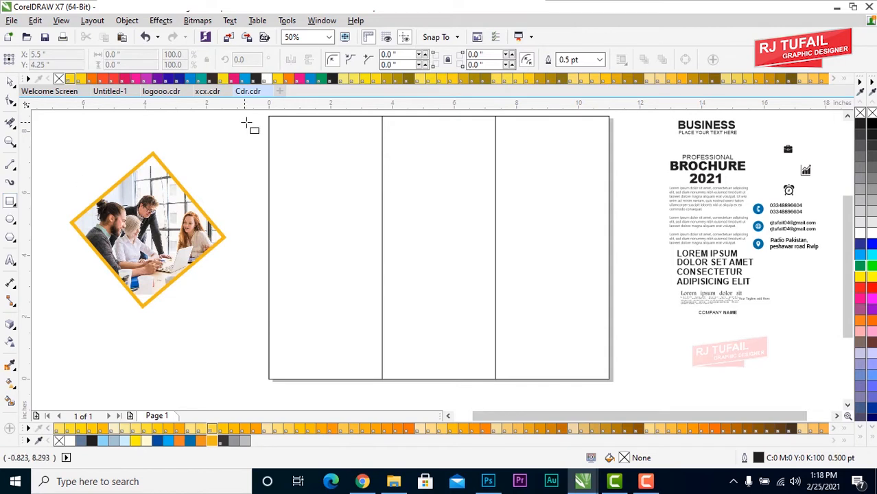
drag(269, 116, 330, 176)
click(11, 83)
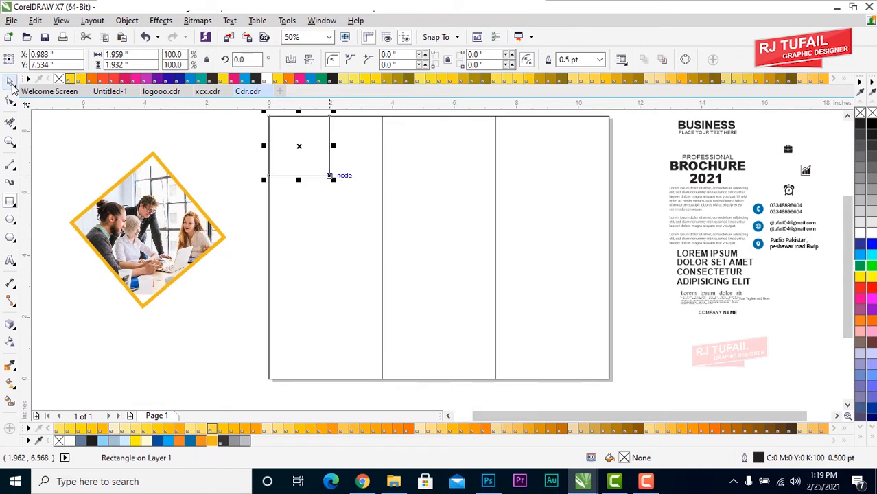
click(296, 145)
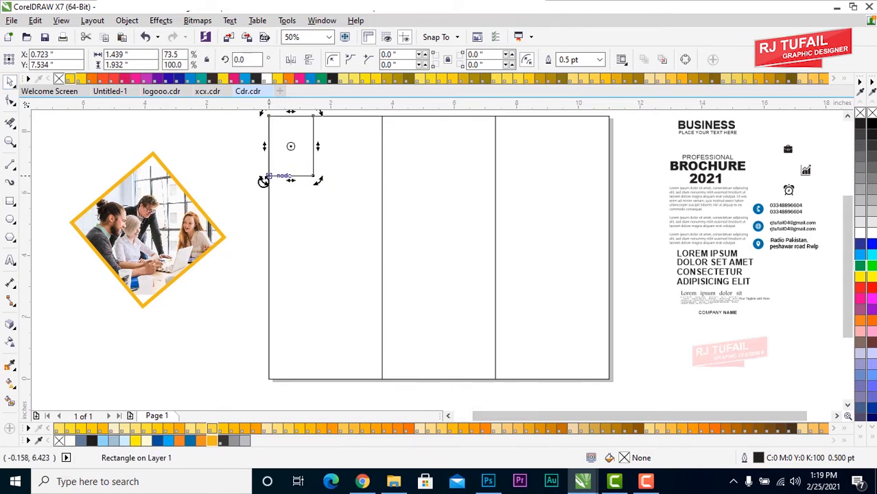
drag(263, 180, 290, 193)
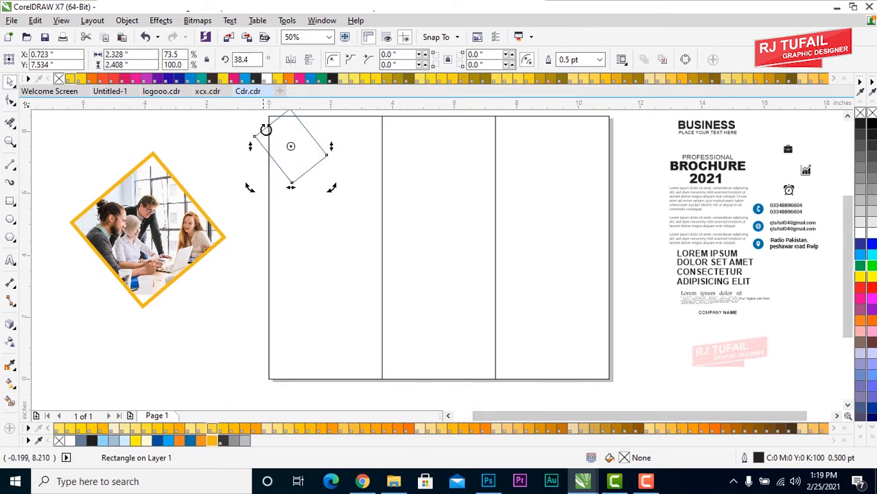
click(282, 141)
Enlarge the rotated rectangle to about 2.73 by 2.82 inches overall and remove its segments lying outside the page
scroll(350, 141, up, 1)
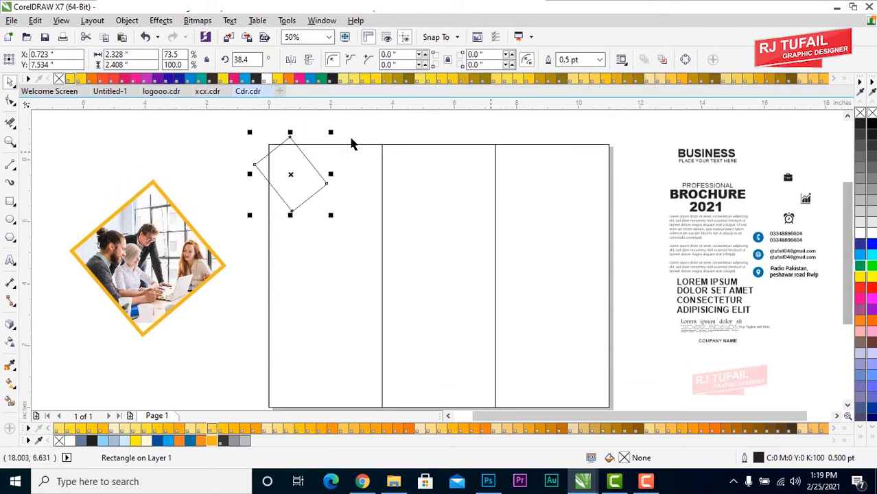
drag(250, 134, 238, 120)
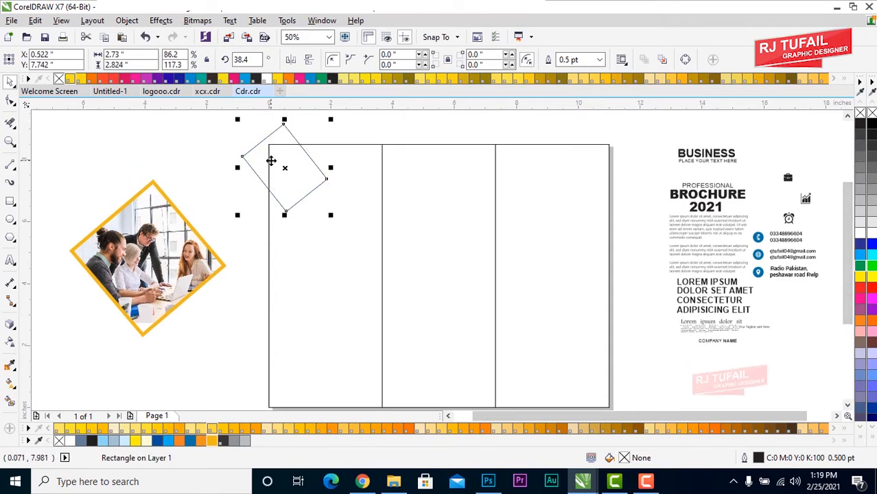
click(10, 123)
click(250, 151)
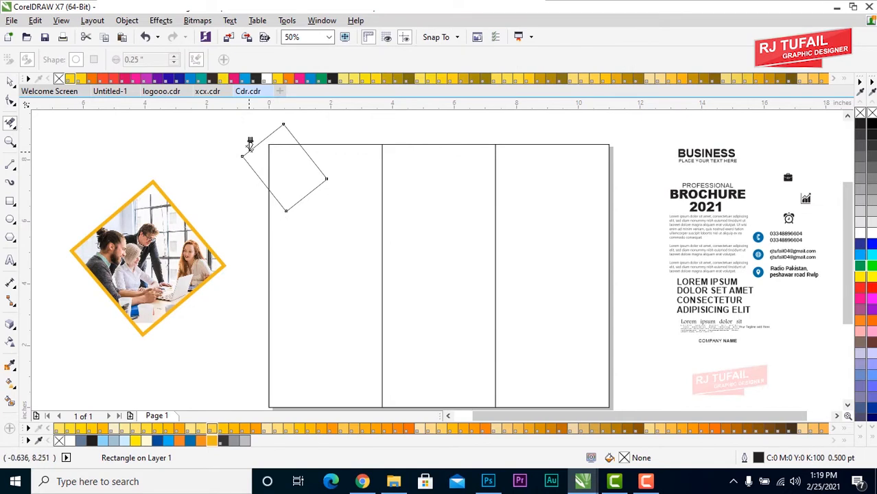
click(10, 81)
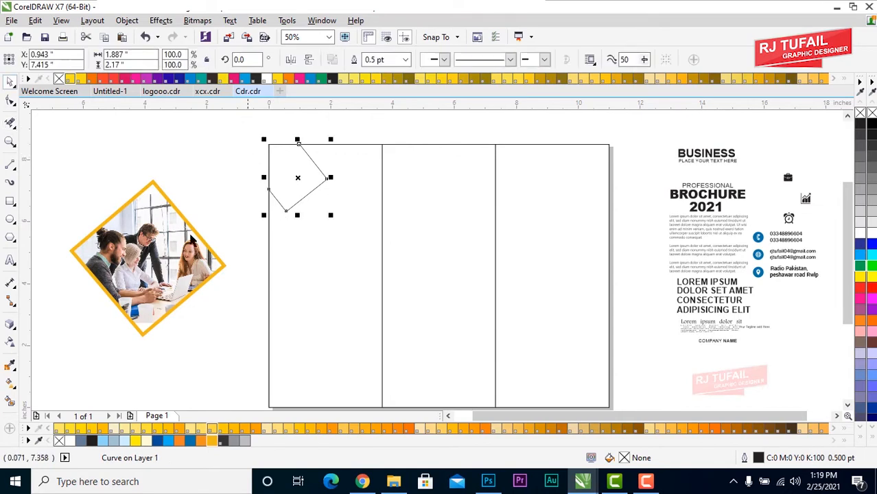
Smart-fill the enclosed corner shape in the first panel and colour its fill and outline 30% Black
click(10, 402)
click(288, 168)
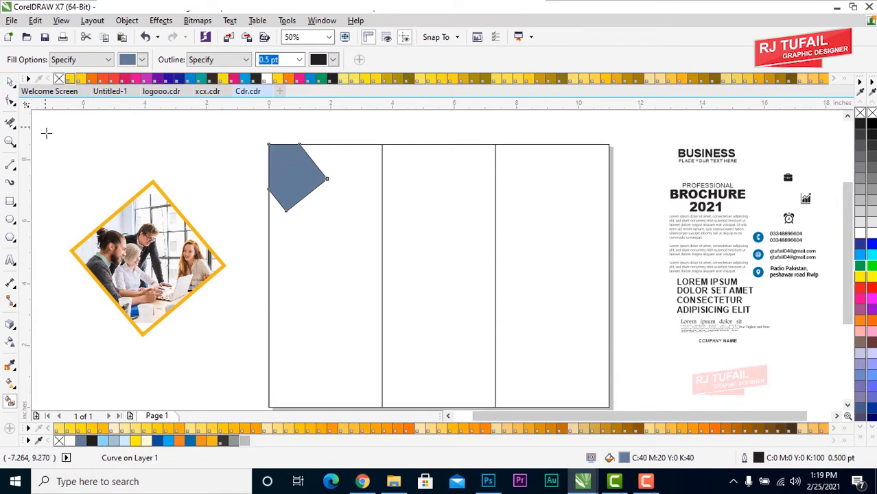
click(244, 441)
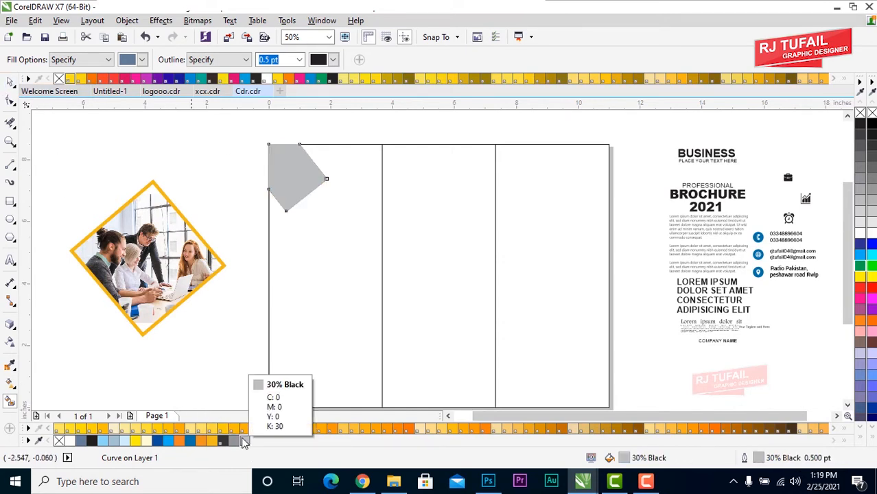
Move the photo diamond up and slightly closer to the page
click(10, 81)
click(132, 252)
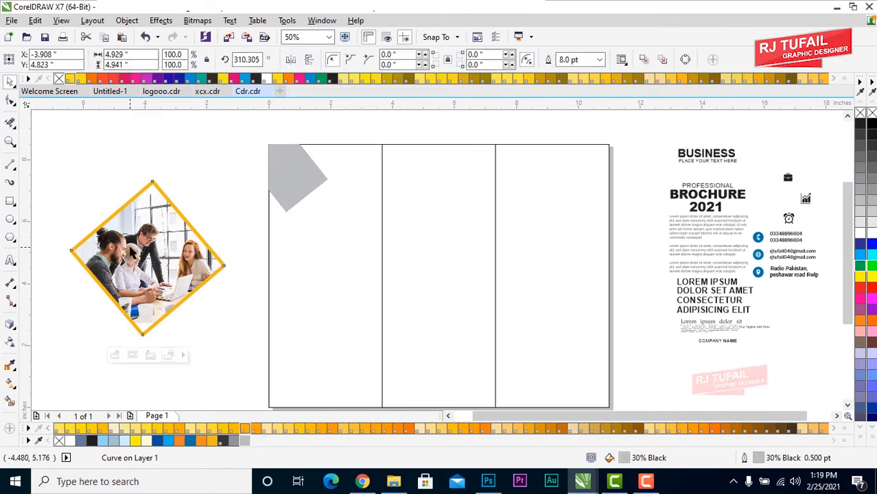
drag(133, 252, 145, 213)
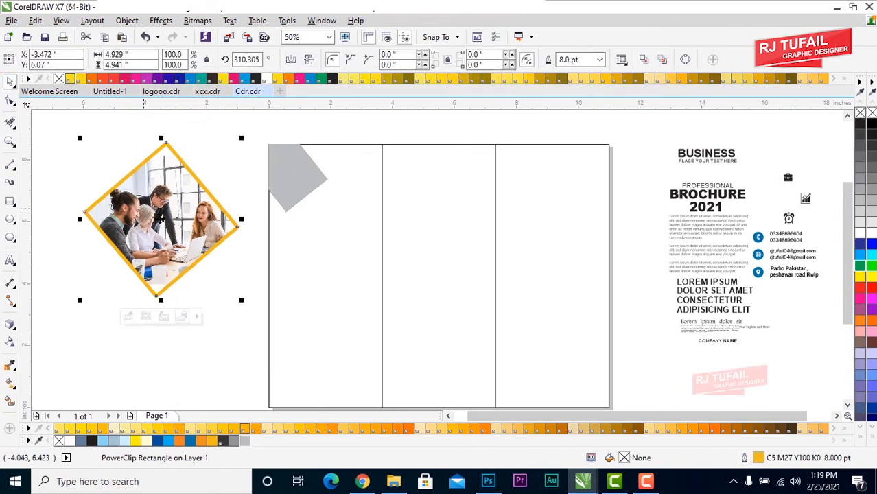
Draw a diagonal line from the page's left-edge midpoint to below the second panel, and remove the first panel divider's segment beneath it
click(11, 166)
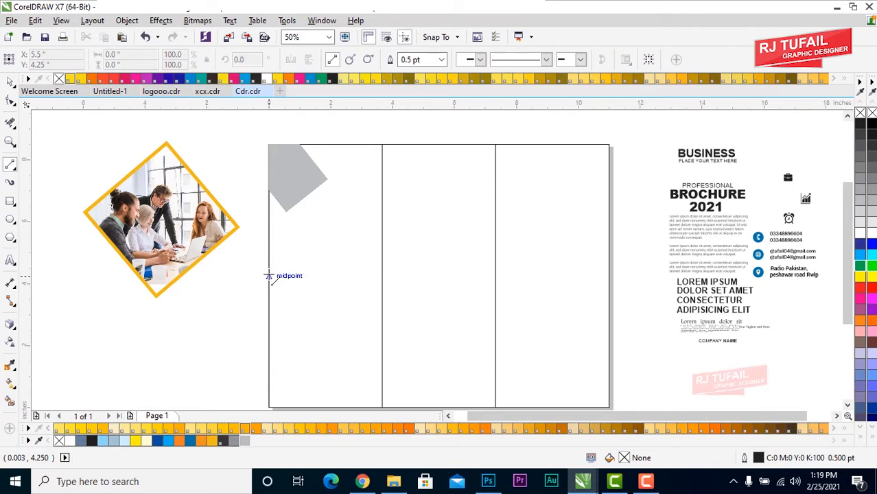
drag(269, 276, 457, 377)
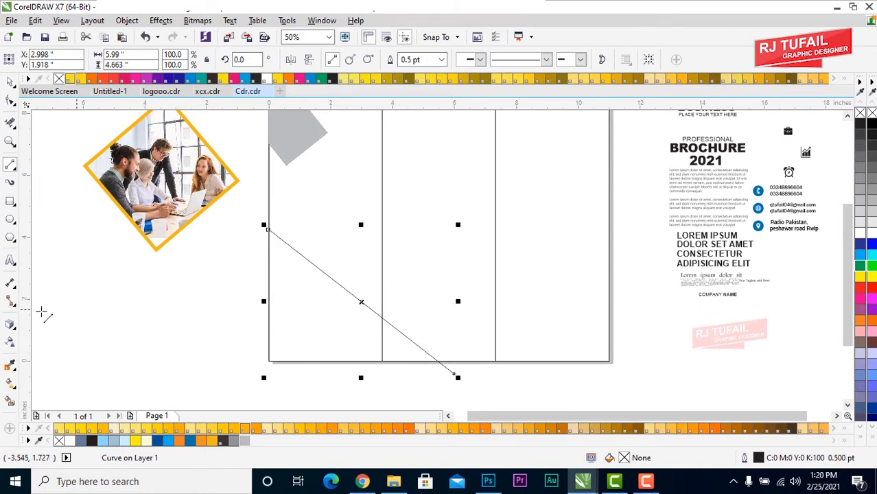
click(10, 123)
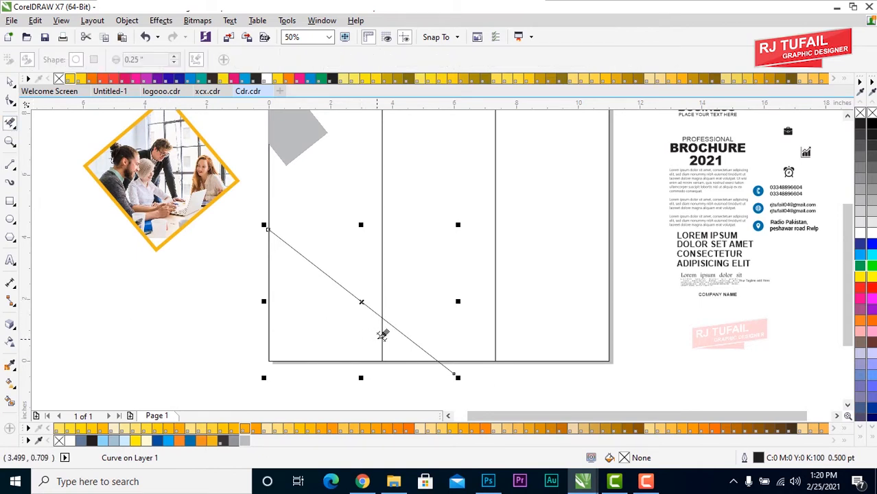
drag(389, 345, 364, 343)
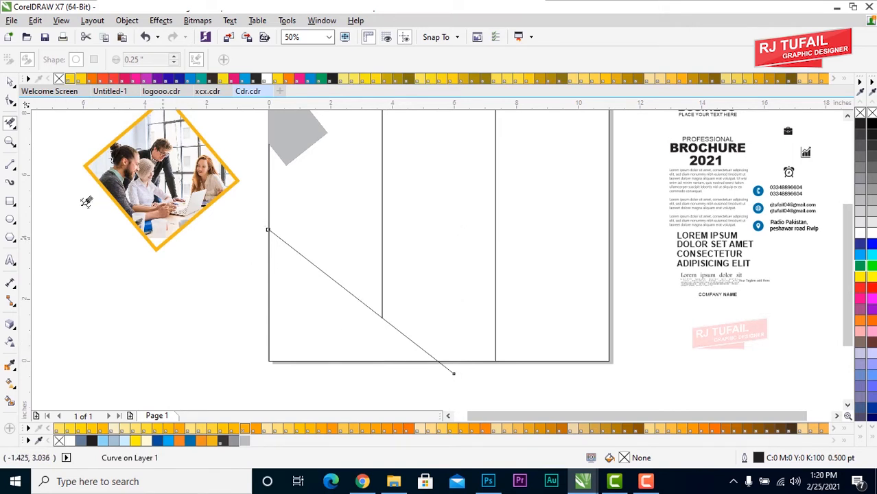
click(10, 82)
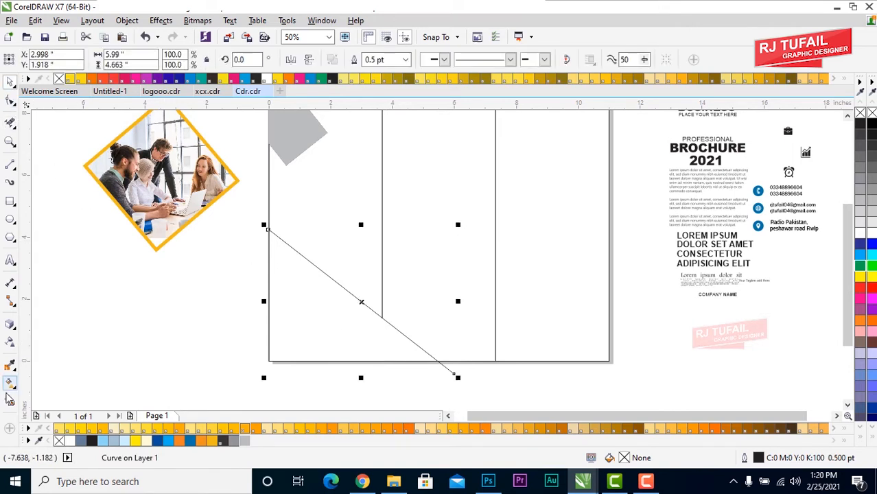
Smart-fill the triangle below the diagonal, colour it blue (C100 M80 Y4 K0), and delete the diagonal construction line
click(9, 401)
click(342, 333)
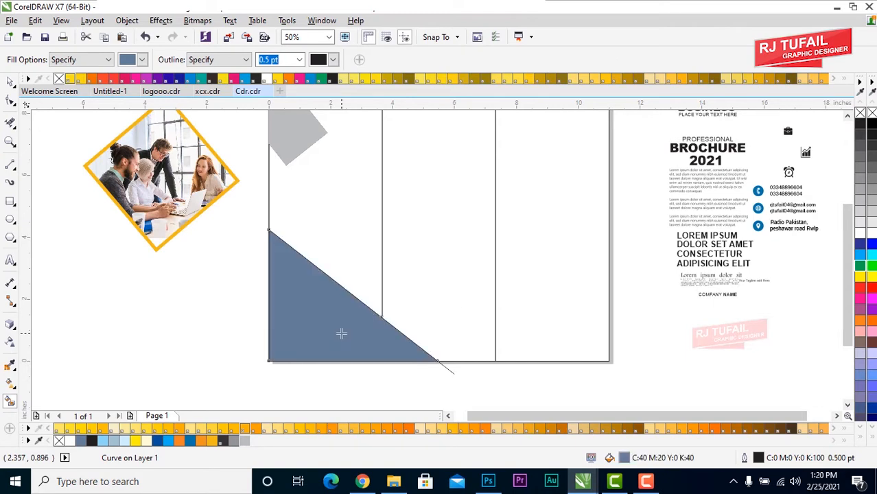
click(157, 441)
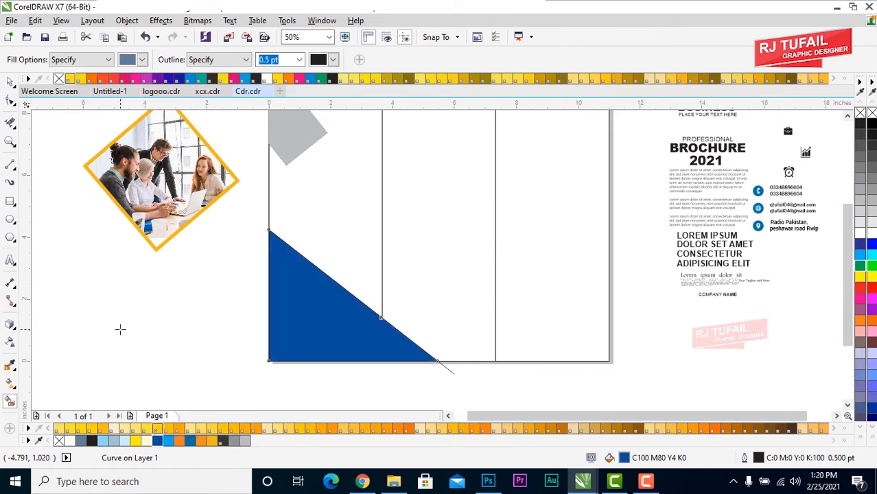
key(space)
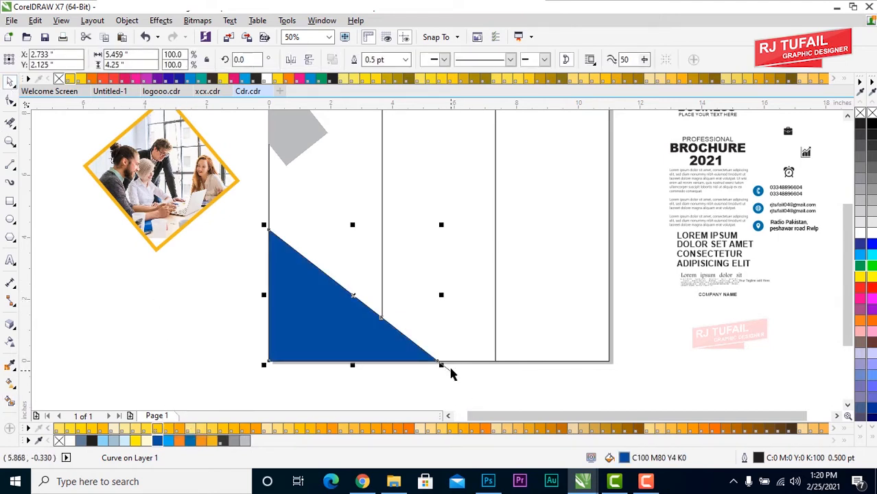
drag(451, 370, 451, 373)
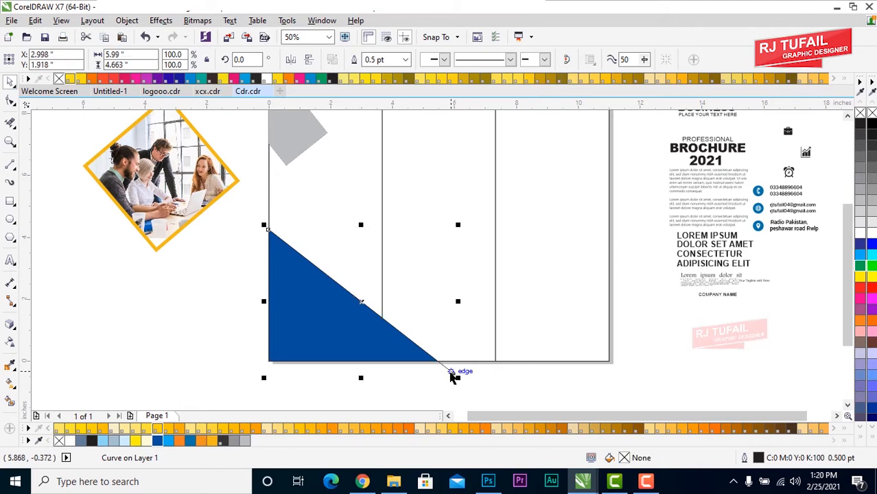
click(452, 376)
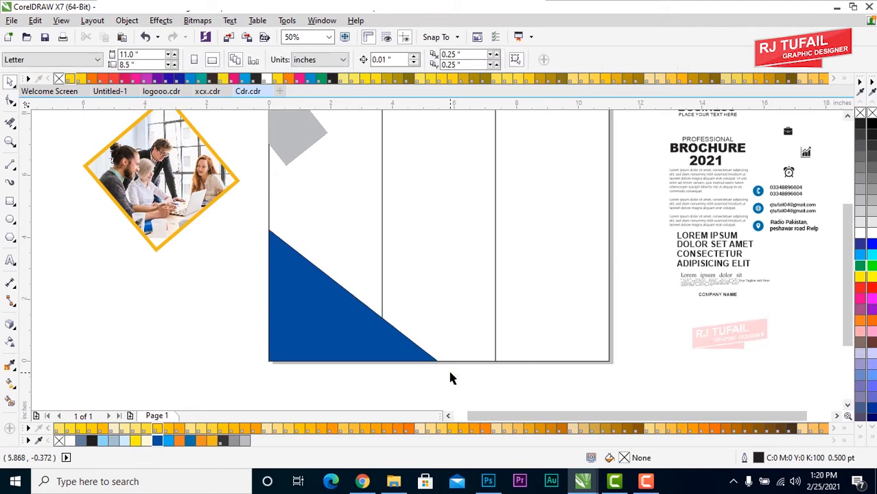
Move the photo diamond across the first panel's left edge, between the grey shape and blue triangle, and bring it to the front
click(182, 197)
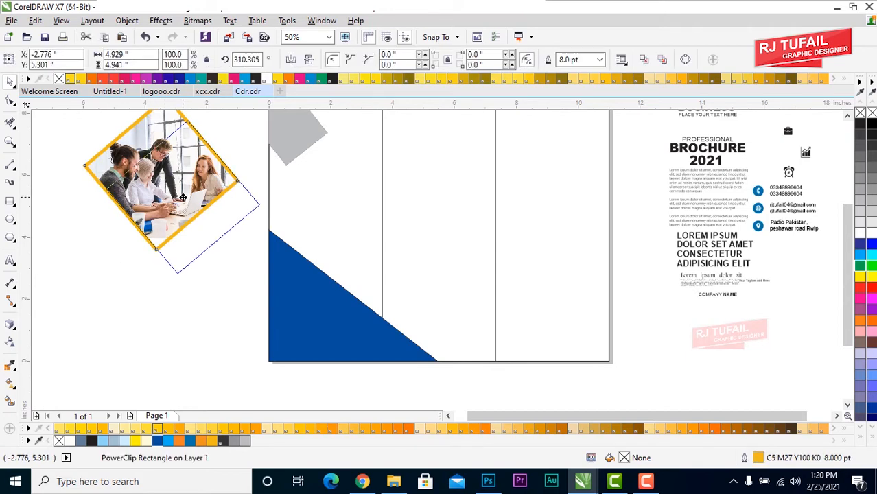
drag(182, 198, 289, 199)
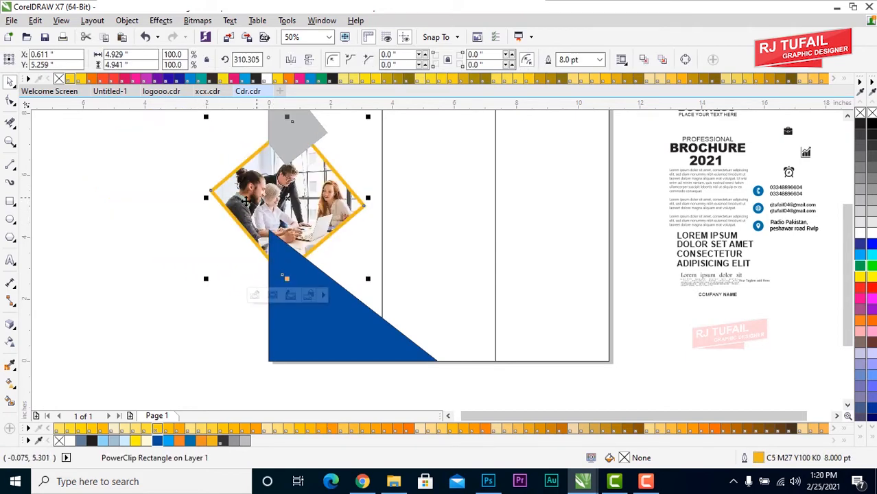
right_click(245, 200)
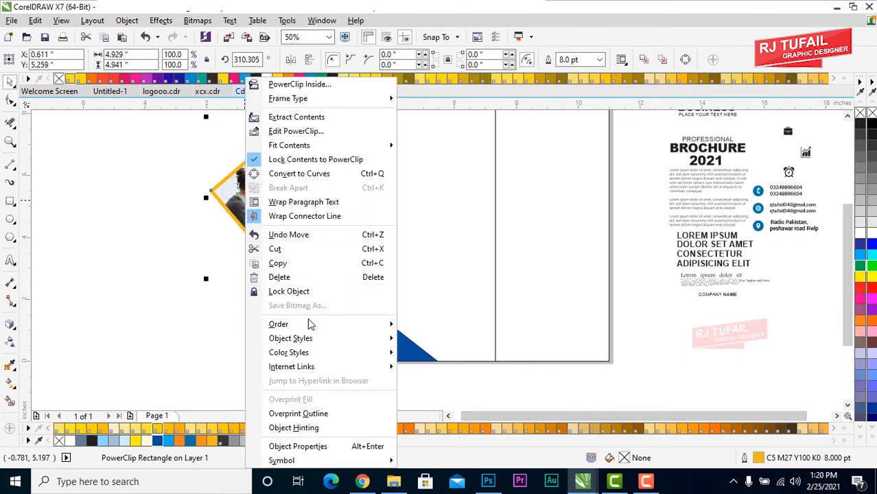
mouse_move(315, 327)
click(446, 325)
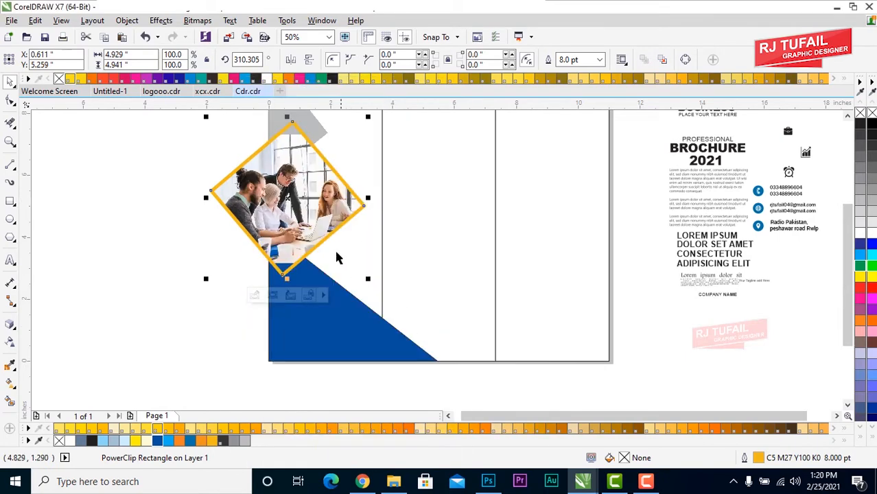
click(176, 129)
scroll(177, 129, up, 1)
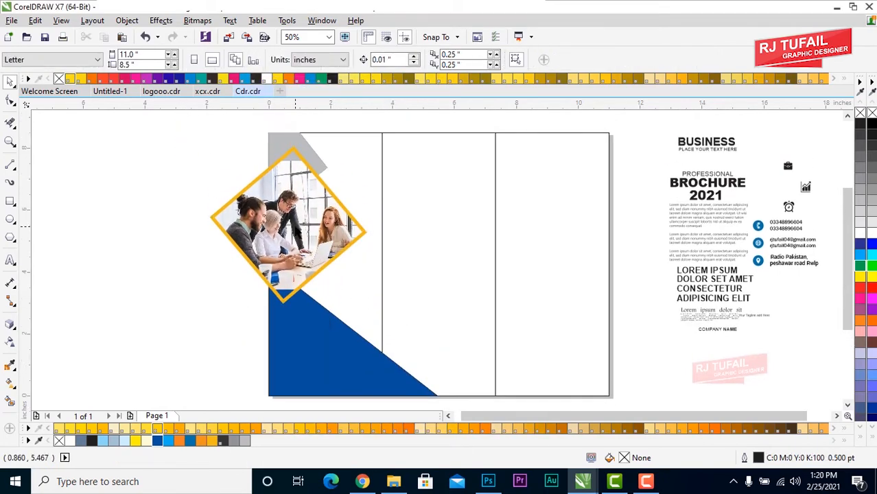
Move the photo diamond off the page to the empty area beside the first panel
click(293, 226)
drag(278, 241, 144, 219)
click(56, 204)
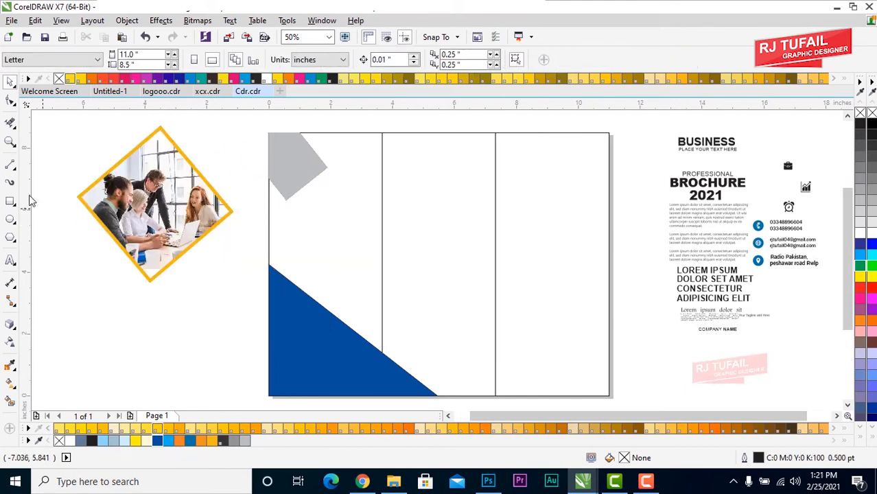
Draw a 36 pt diagonal line, about 1.71 by 1.35 inches, from the page's left edge parallel to the blue triangle's slope
click(10, 165)
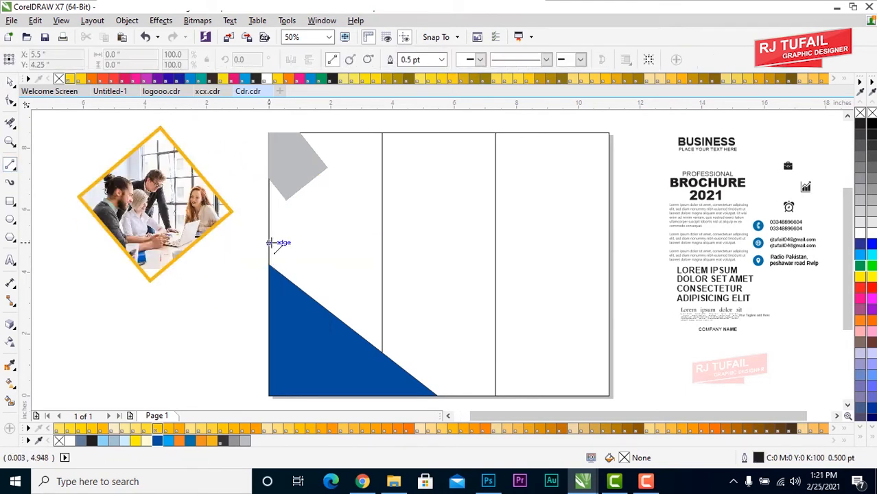
drag(269, 243, 322, 285)
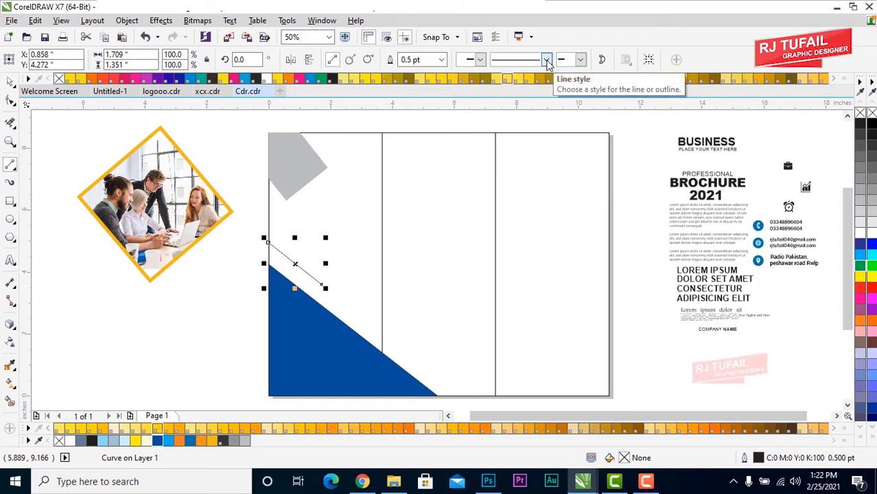
click(442, 60)
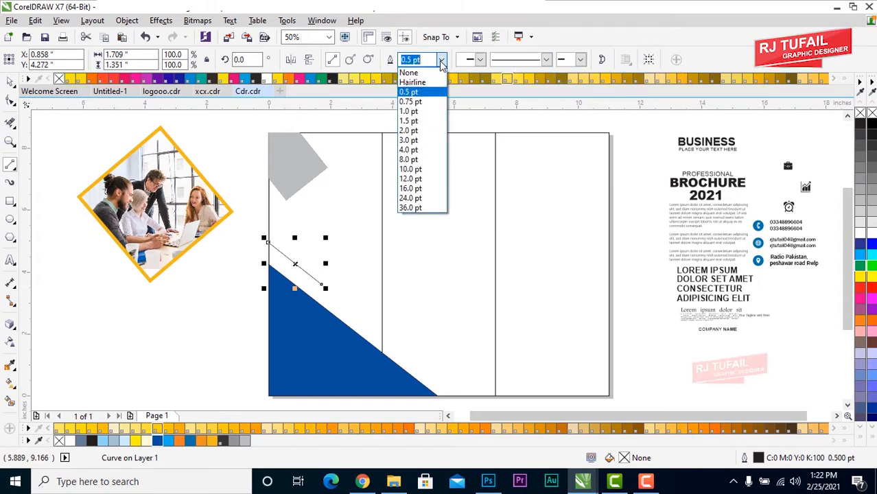
click(429, 208)
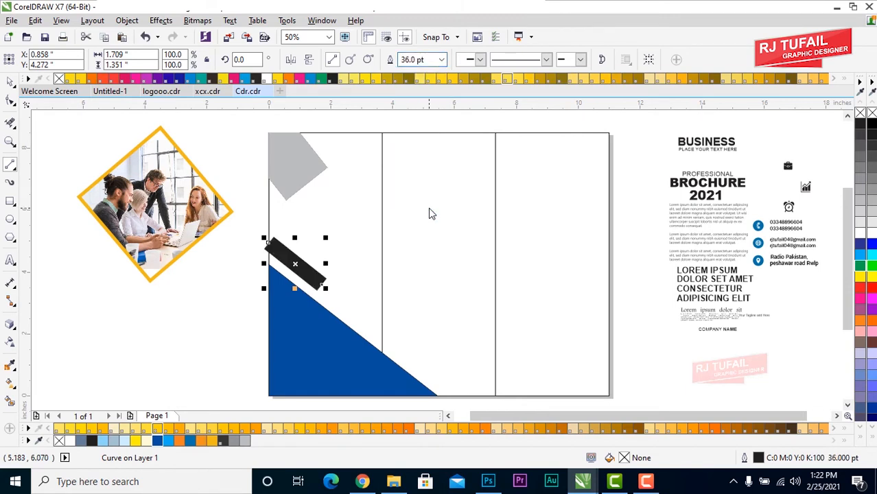
Place the thick black bar against the upper end of the blue triangle's slope and duplicate it parallel just above
click(7, 81)
drag(268, 241, 262, 254)
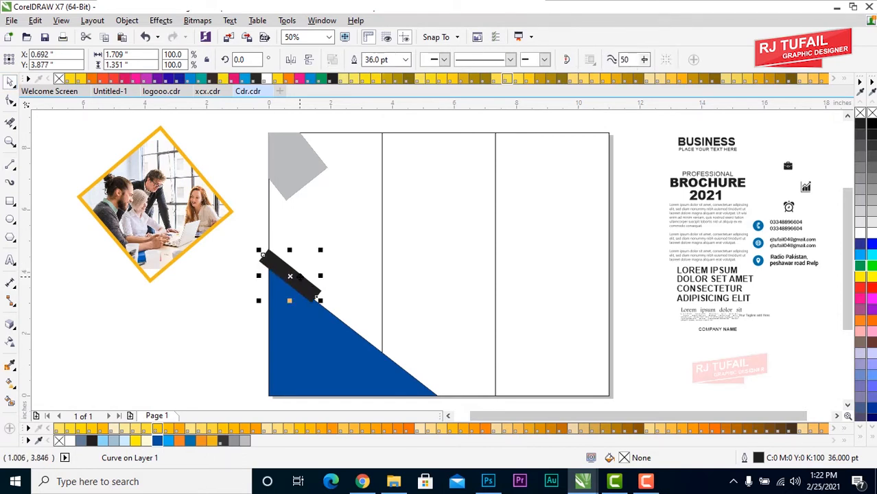
drag(300, 276, 316, 271)
key(ctrl+z)
right_click(317, 271)
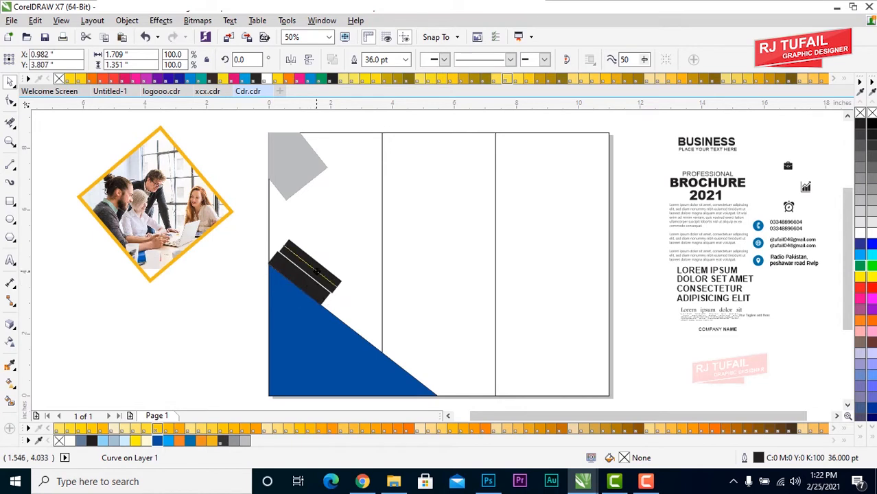
click(280, 240)
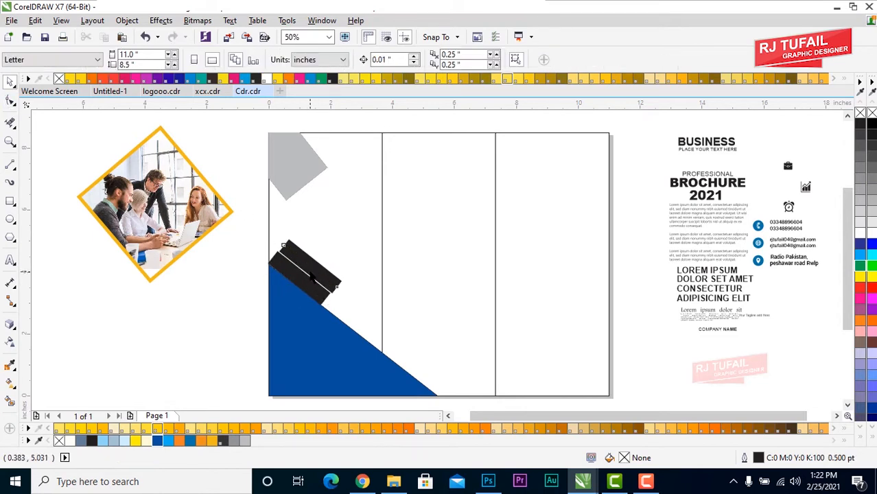
Close the gap between the two black bars and group them
click(311, 276)
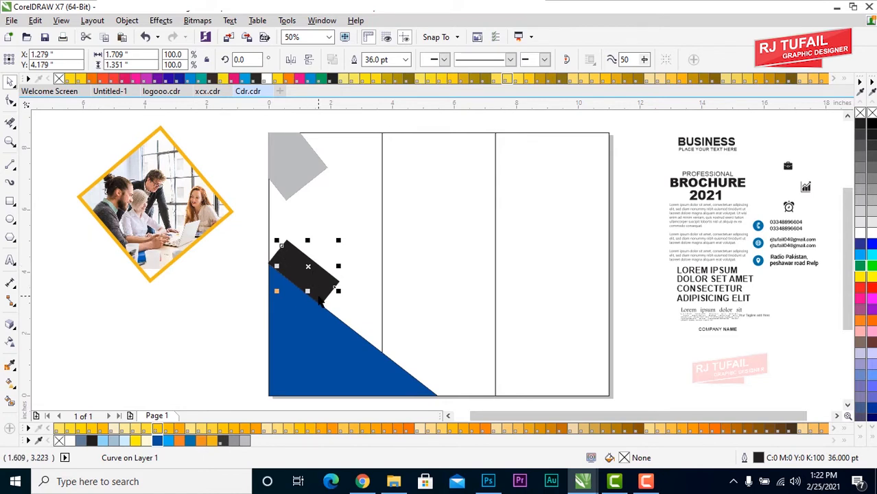
shift+click(319, 299)
key(ctrl+g)
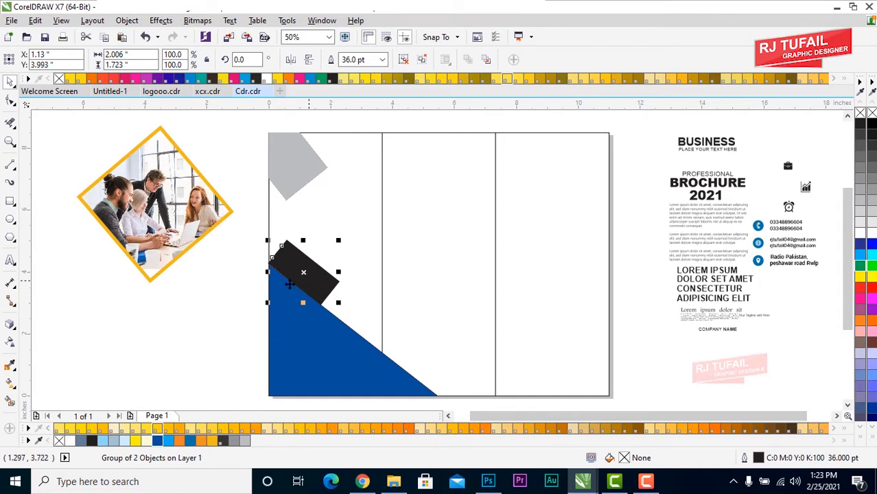
Recolour the triangle lighter blue (C94 M48 Y15 K0) and set the grouped bars' outline to dark blue (C100 M80 Y4 K0)
click(327, 340)
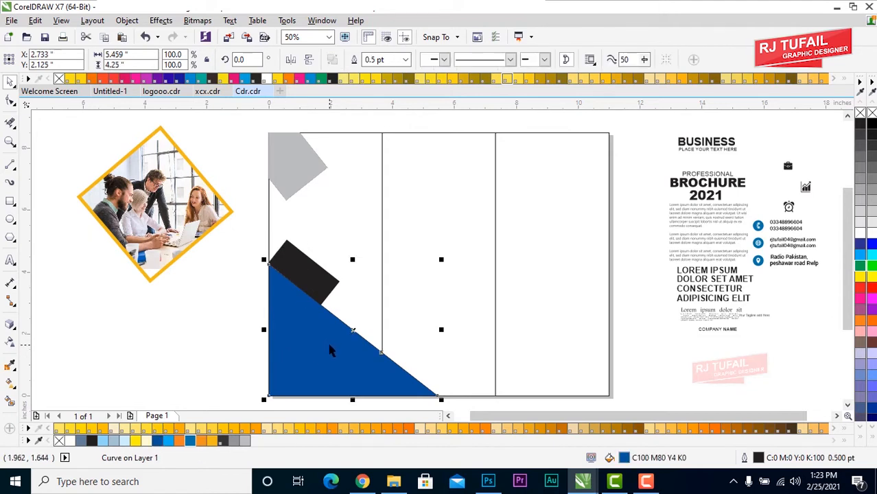
click(190, 443)
click(304, 275)
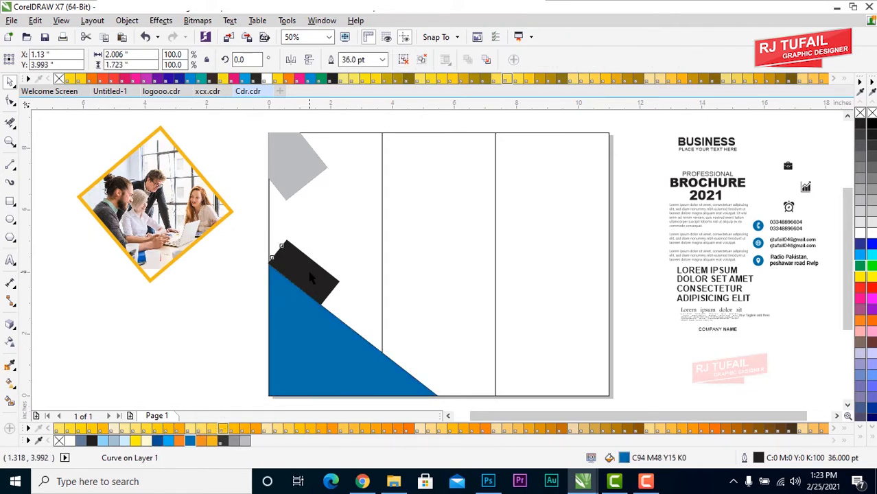
click(159, 442)
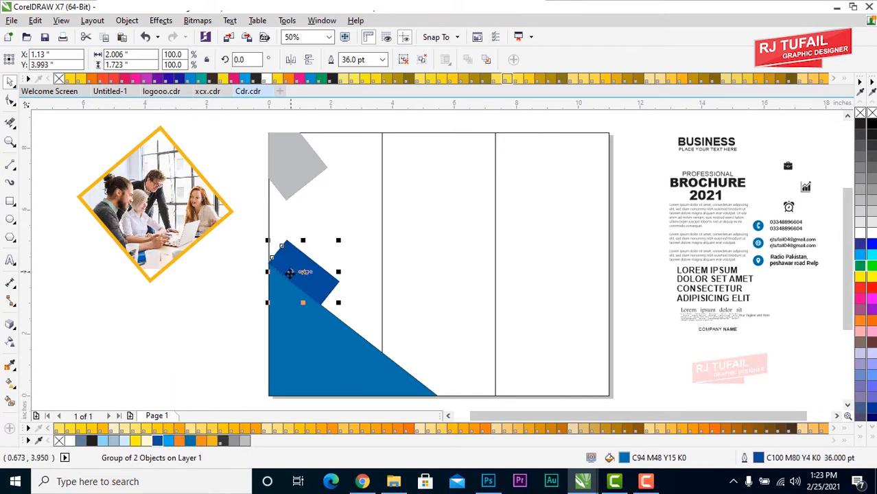
Nudge the dark blue bar group down 0.02 inch against the triangle's slope
key(Down)
key(Down)
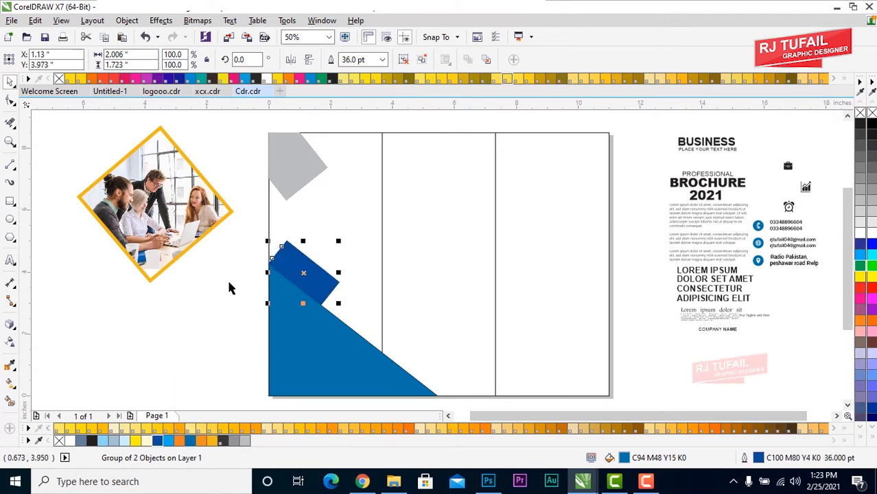
click(202, 288)
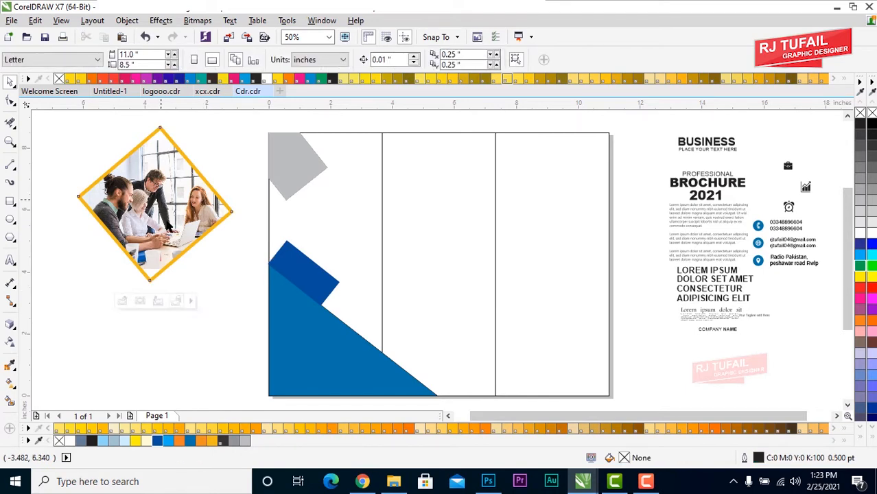
Move the photo diamond back over the first panel's left edge and bring it to the front of the page
drag(167, 213, 299, 216)
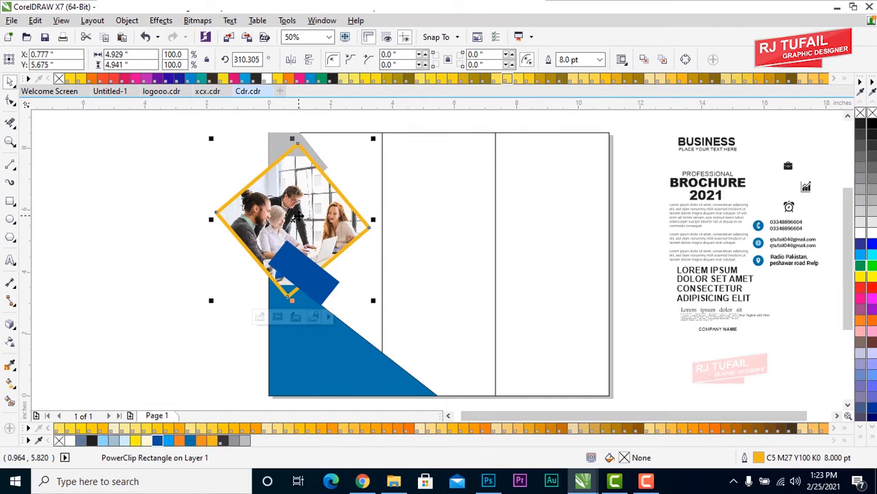
right_click(298, 216)
mouse_move(380, 326)
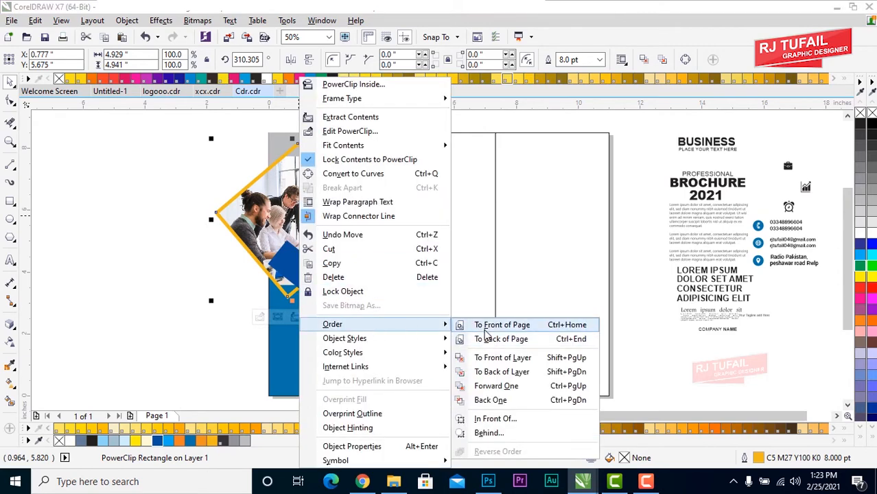
click(485, 329)
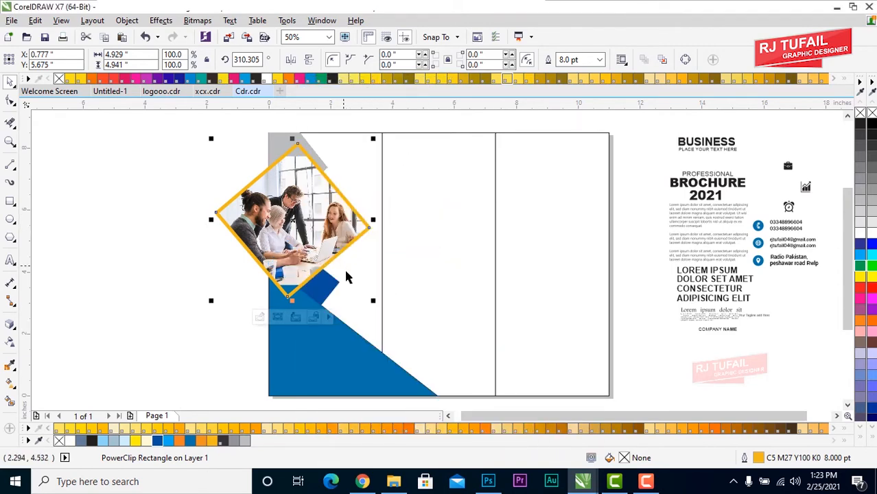
Fill the first panel with Pale Yellow and PowerClip the photo diamond inside it
click(373, 176)
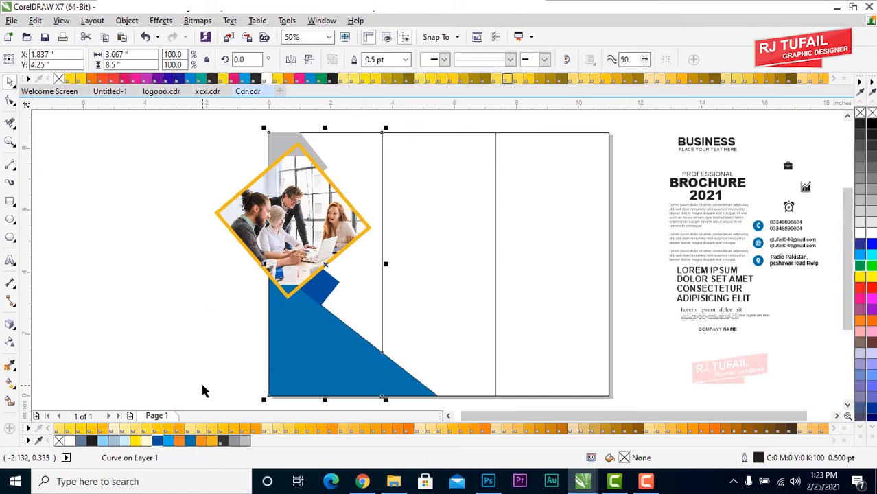
click(148, 442)
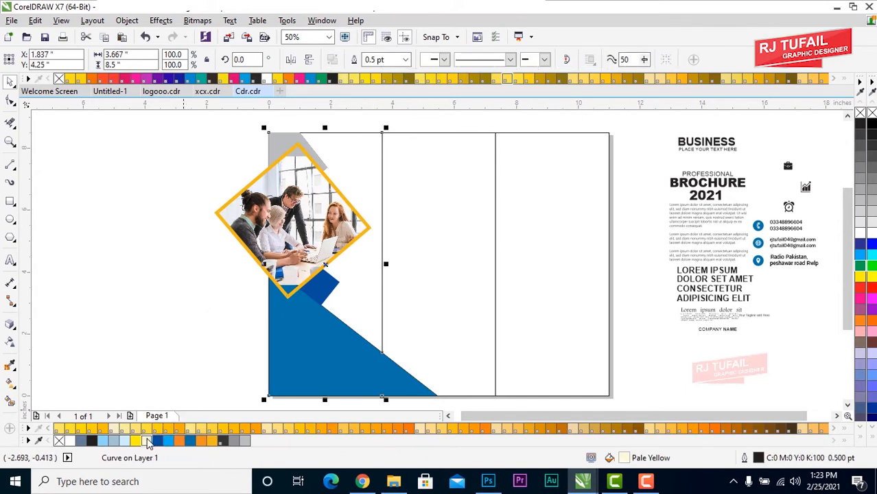
click(277, 241)
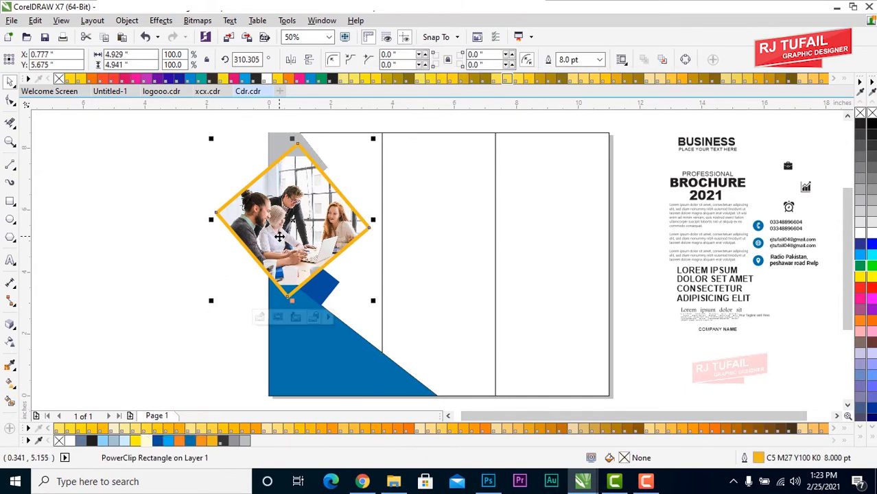
right_click(280, 236)
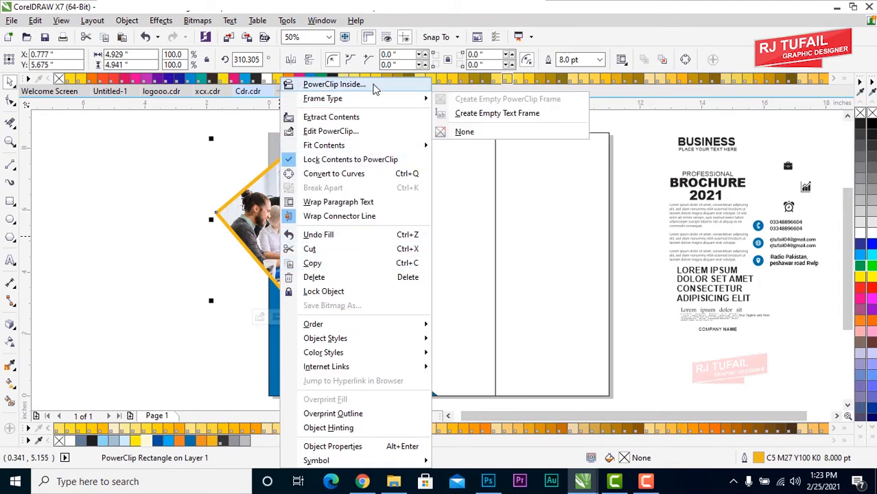
click(350, 195)
click(360, 258)
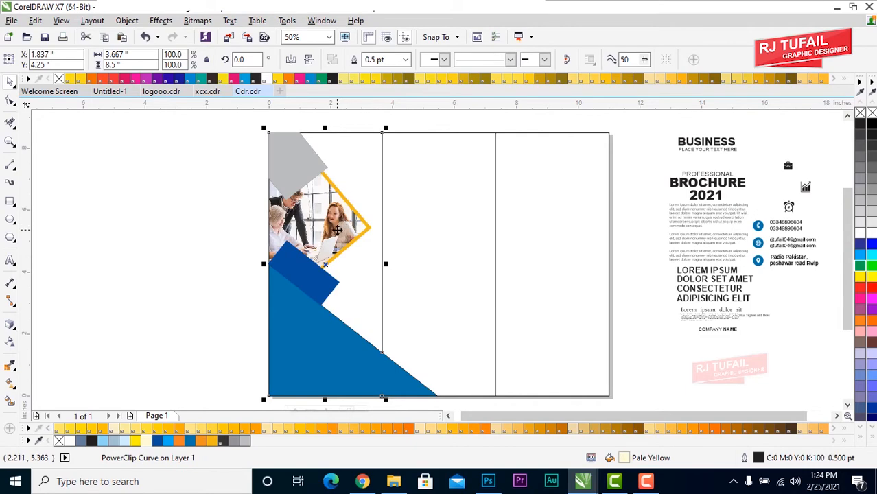
Bring the first panel with its clipped photo to the front of the page
right_click(337, 230)
mouse_move(390, 324)
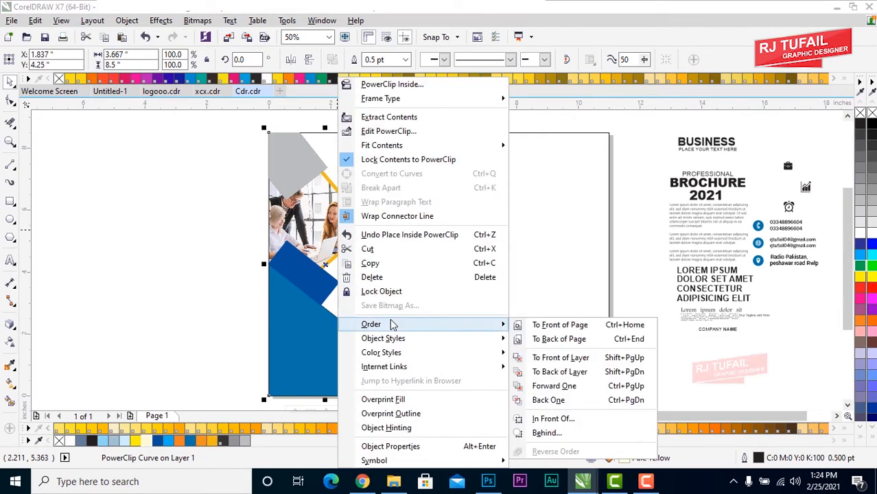
click(527, 328)
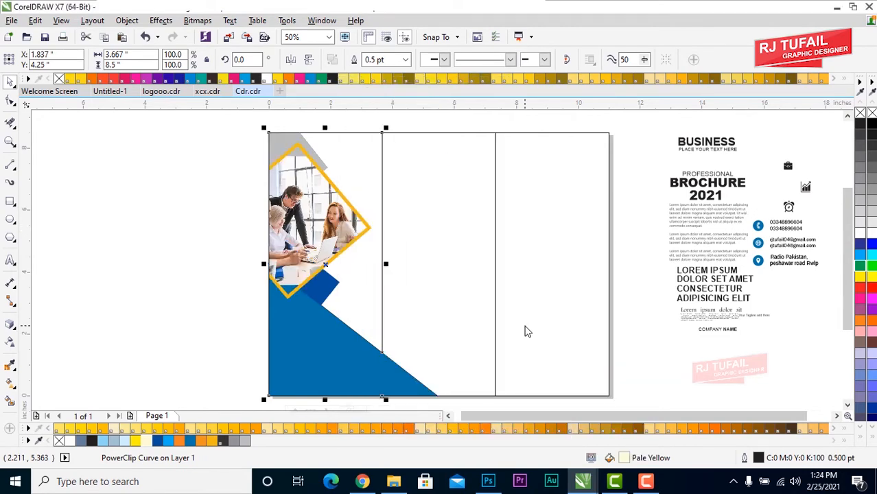
click(211, 285)
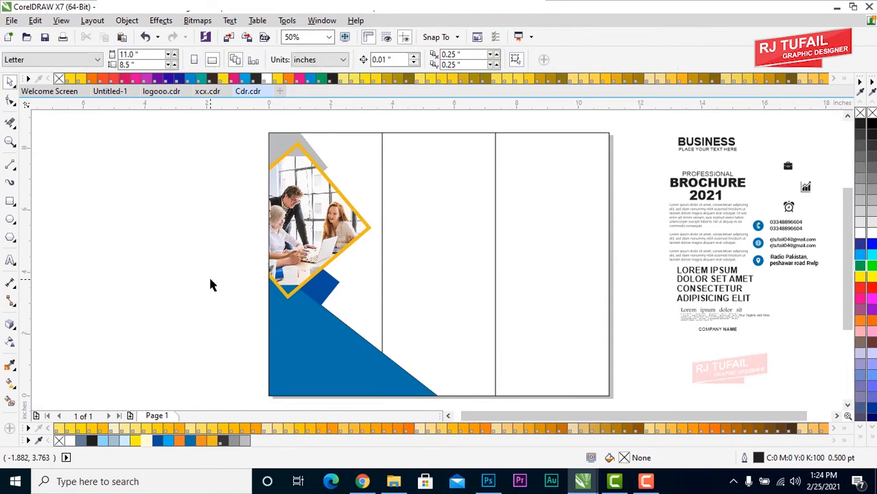
Draw a 24 pt amber line (C5 M27 Y100 K0) along the lower half of the triangle's slope and nudge it slightly down and right
click(10, 164)
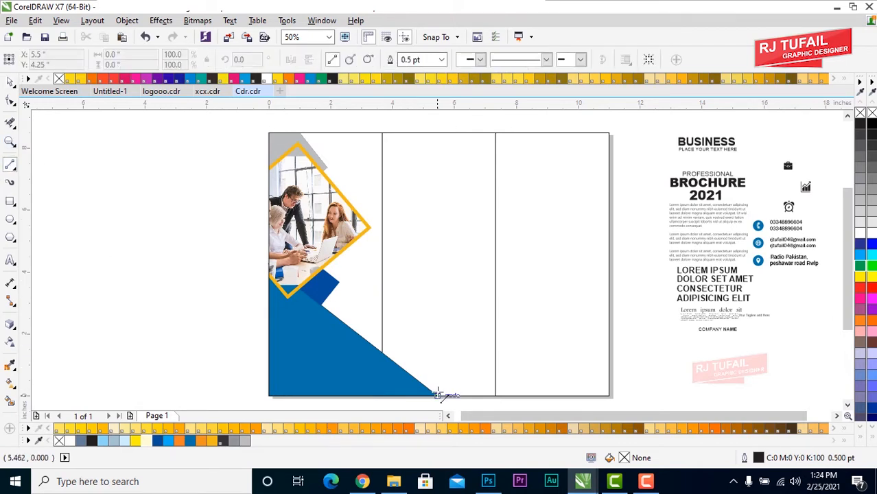
drag(439, 395, 349, 328)
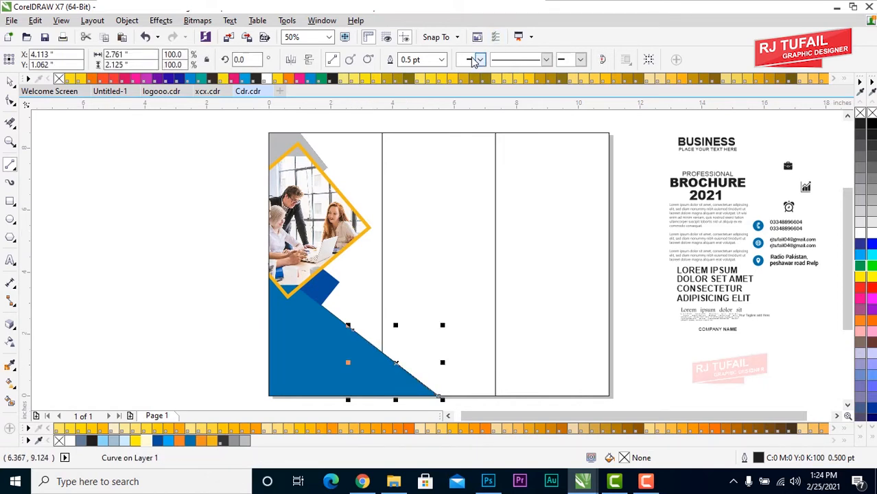
click(442, 60)
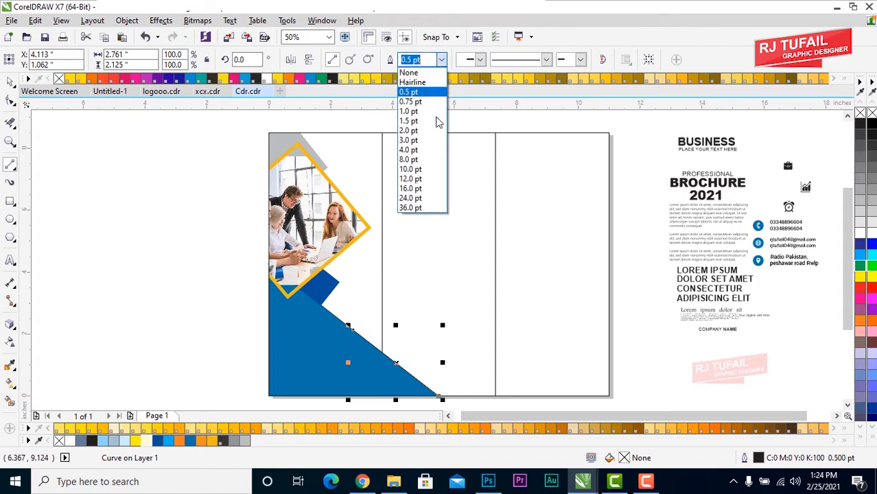
click(433, 200)
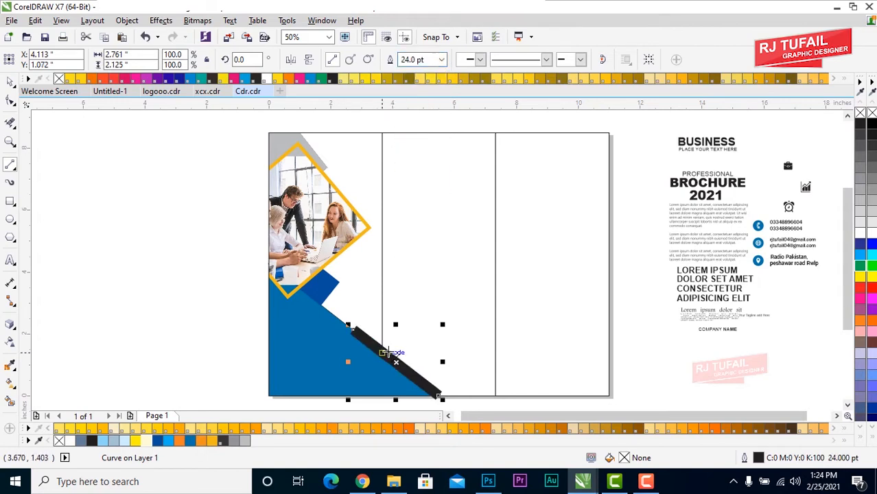
key(Down)
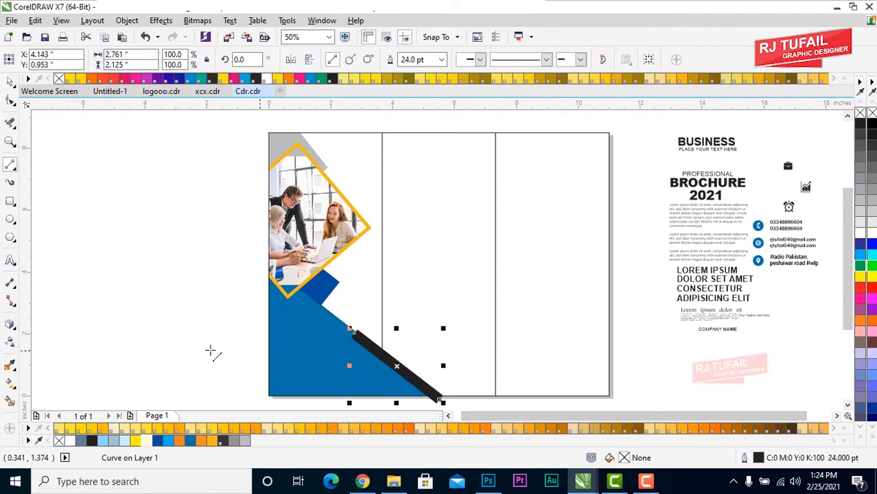
right_click(215, 440)
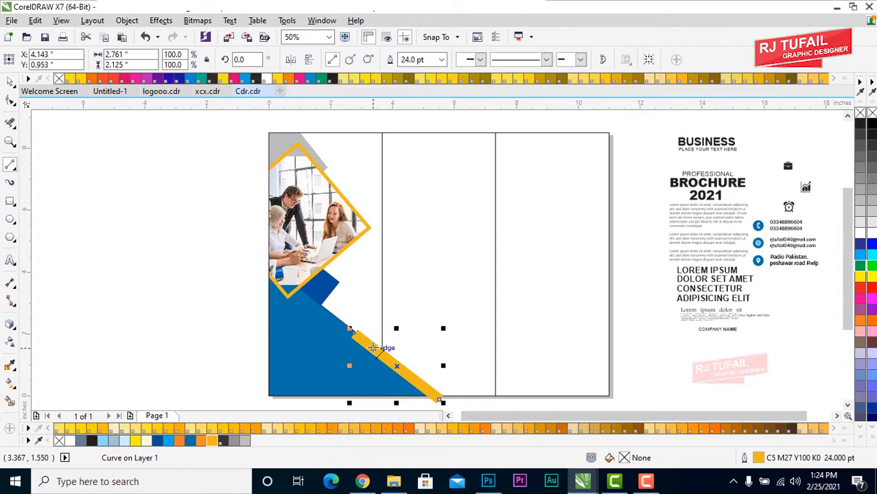
PowerClip the amber line inside the second panel
right_click(373, 349)
click(461, 26)
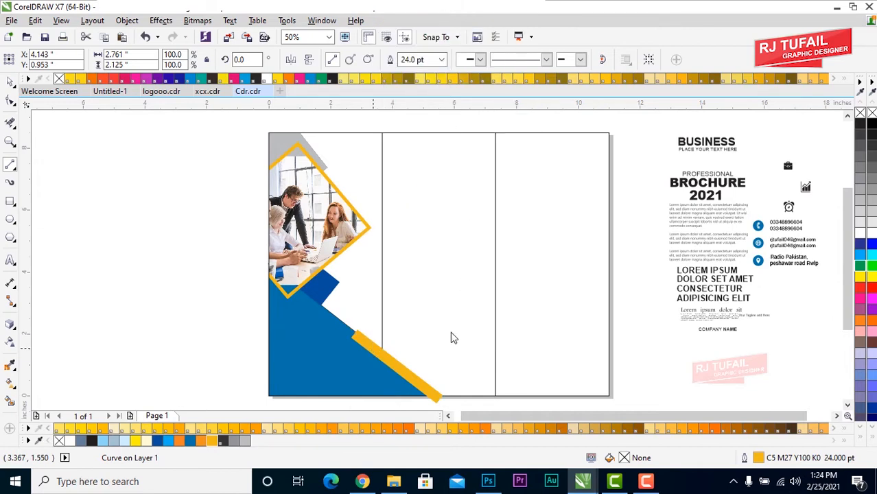
click(439, 349)
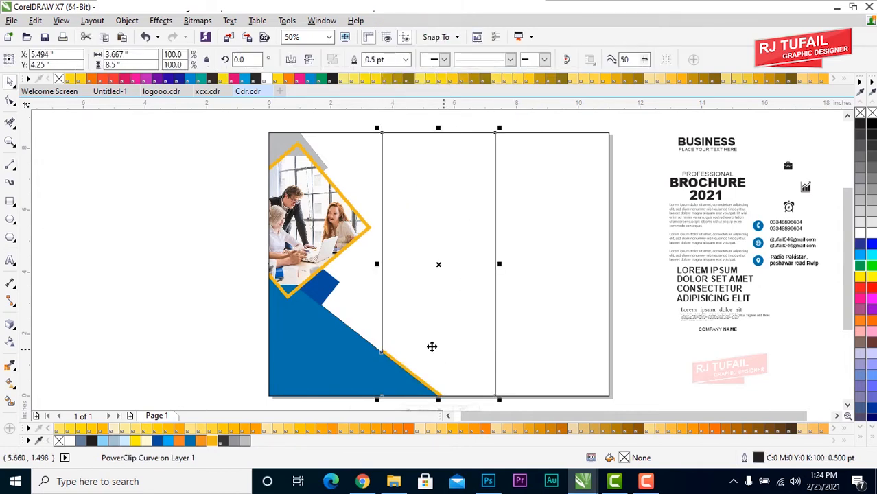
key(Escape)
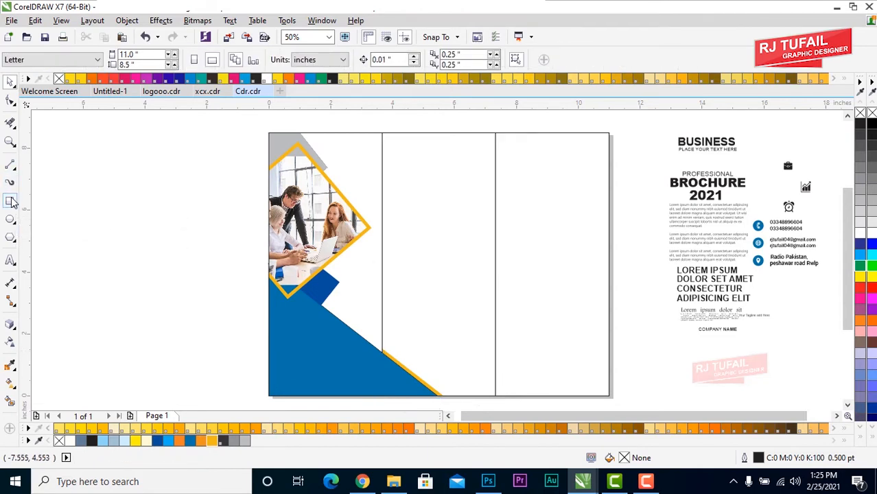
Draw a rectangle about 1.2 by 1.04 inches in the third panel's lower-left corner, convert it to curves and delete its upper-right node
click(11, 200)
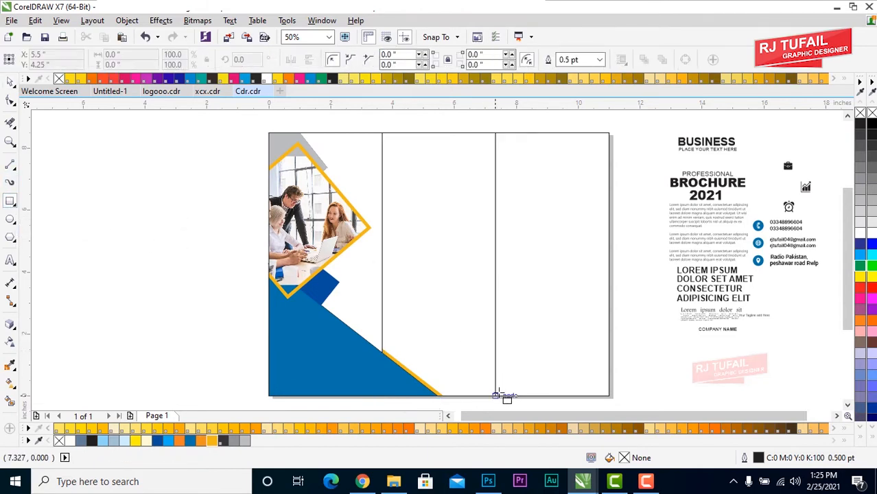
drag(496, 396, 533, 363)
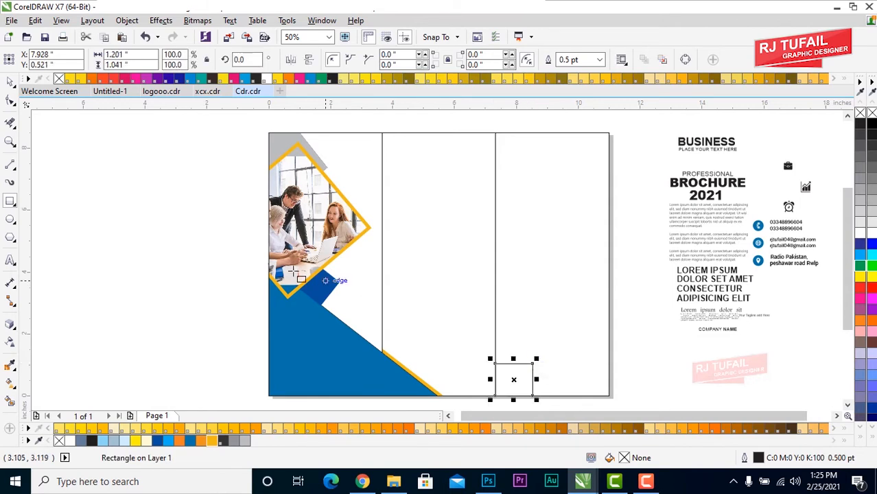
click(11, 100)
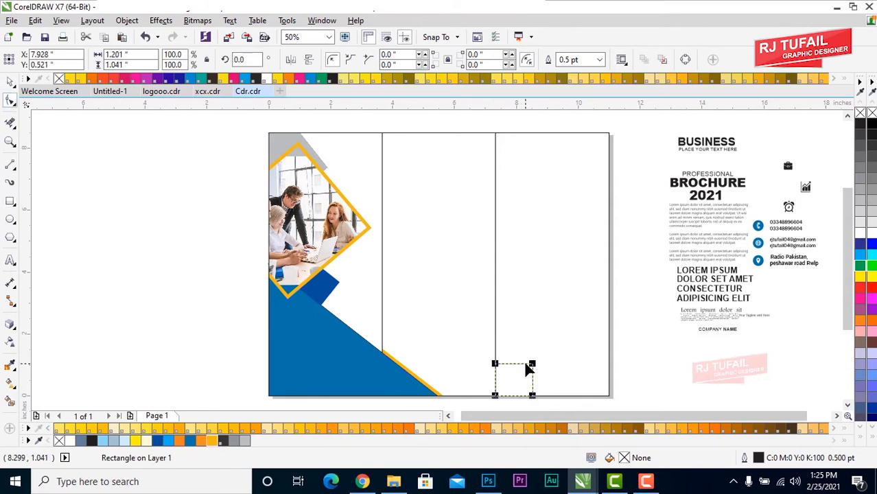
key(ctrl+q)
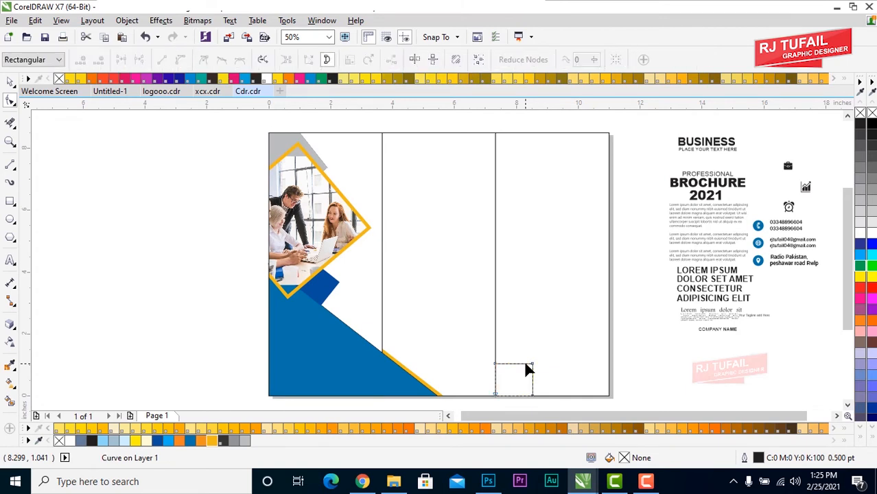
click(532, 364)
key(Delete)
Give the small corner triangle an amber fill and outline (C5 M27 Y100 K0)
click(213, 443)
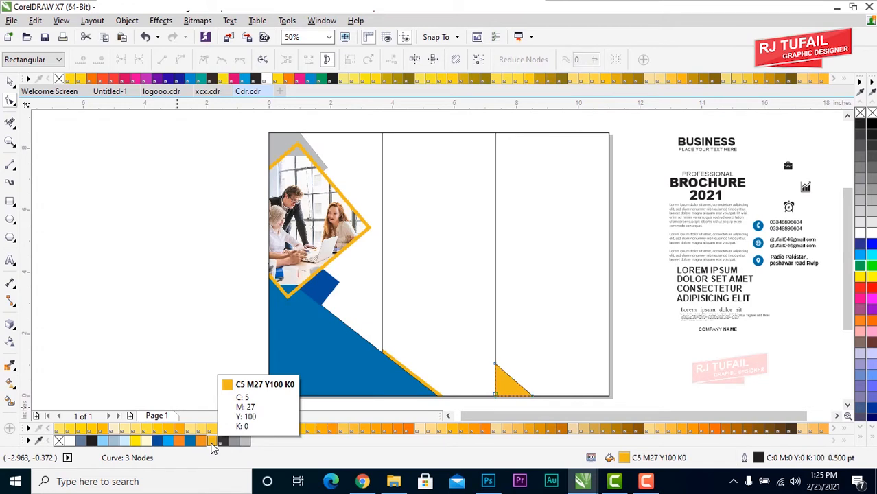
right_click(213, 445)
key(space)
click(219, 336)
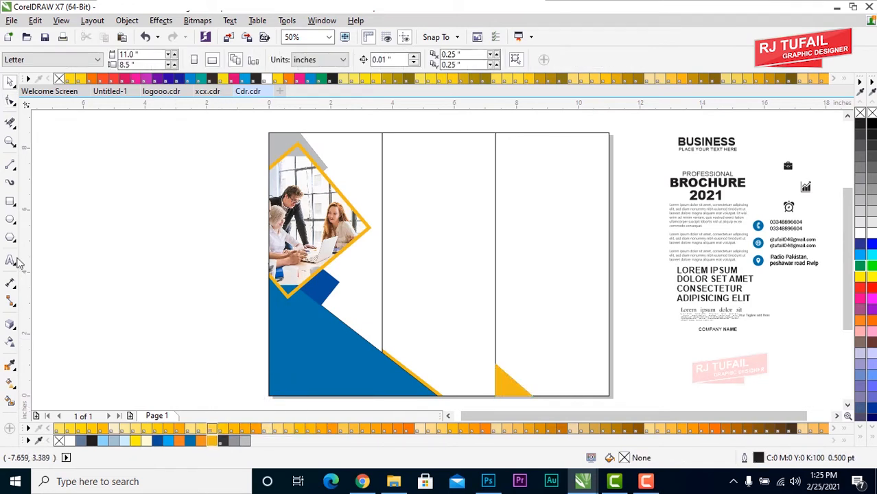
Draw a straight line from the amber triangle's lower-right corner up its slope and set the line thickness to 16 pt
click(10, 164)
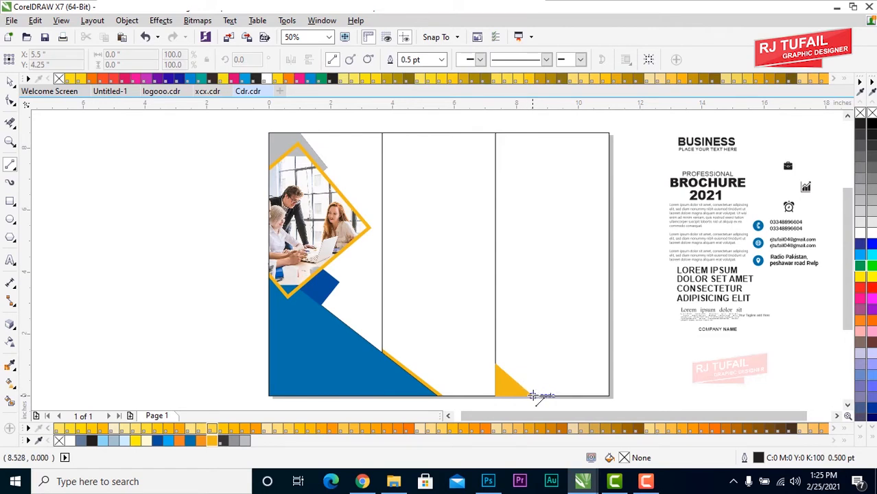
drag(532, 396, 504, 373)
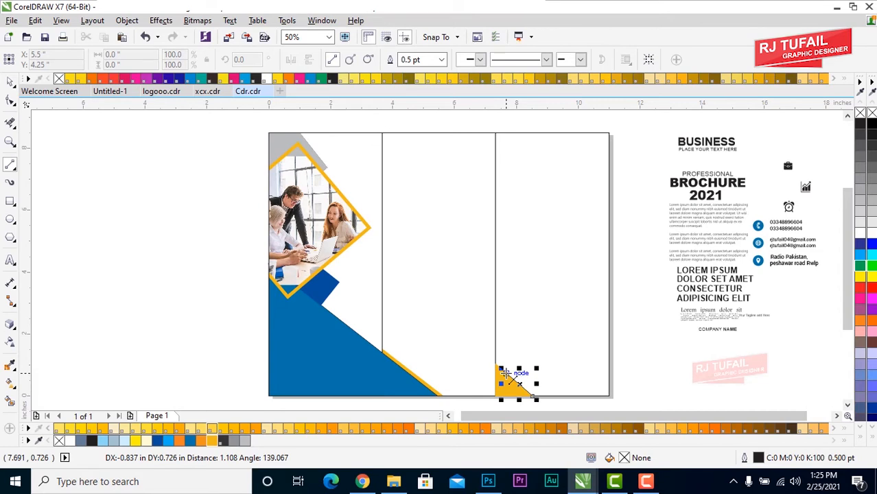
click(440, 60)
click(442, 60)
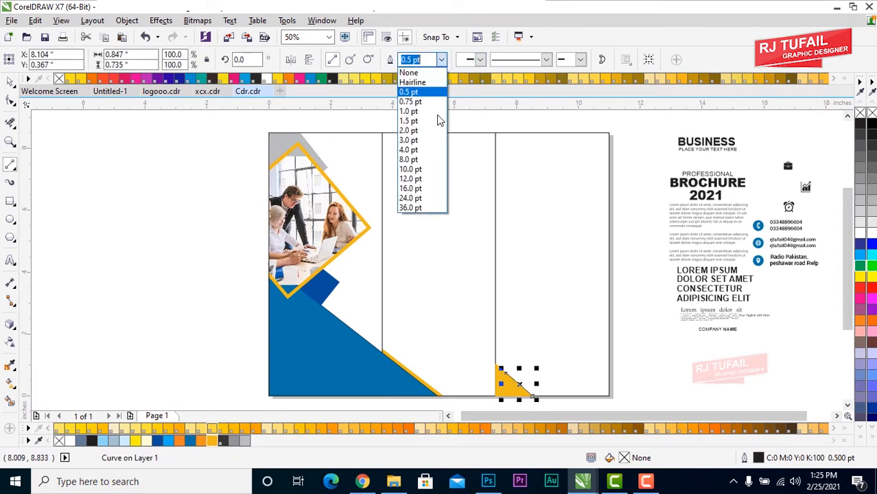
click(428, 199)
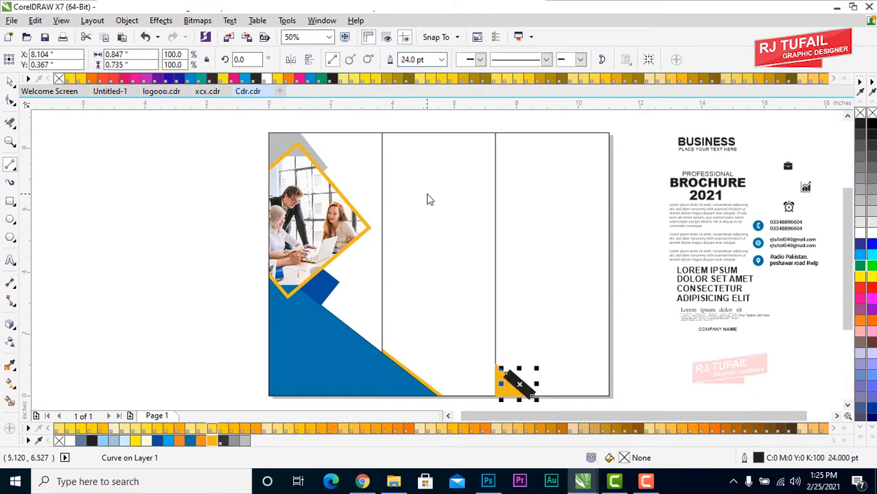
click(442, 60)
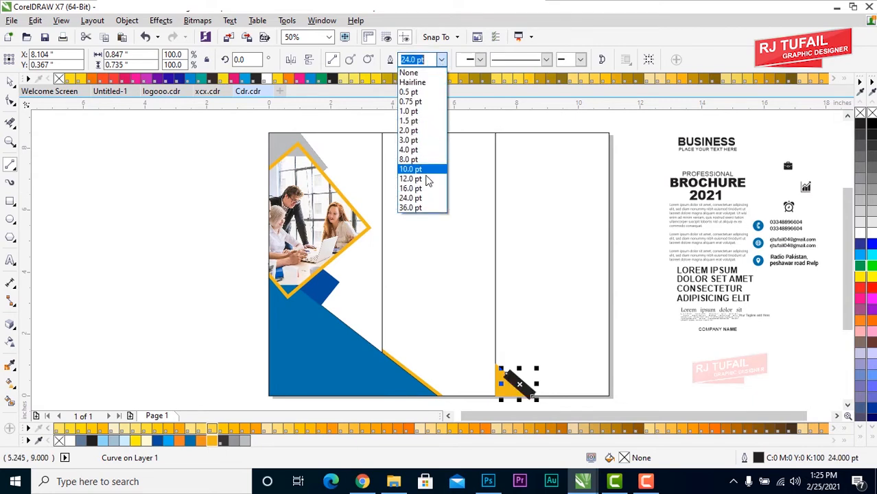
key(Escape)
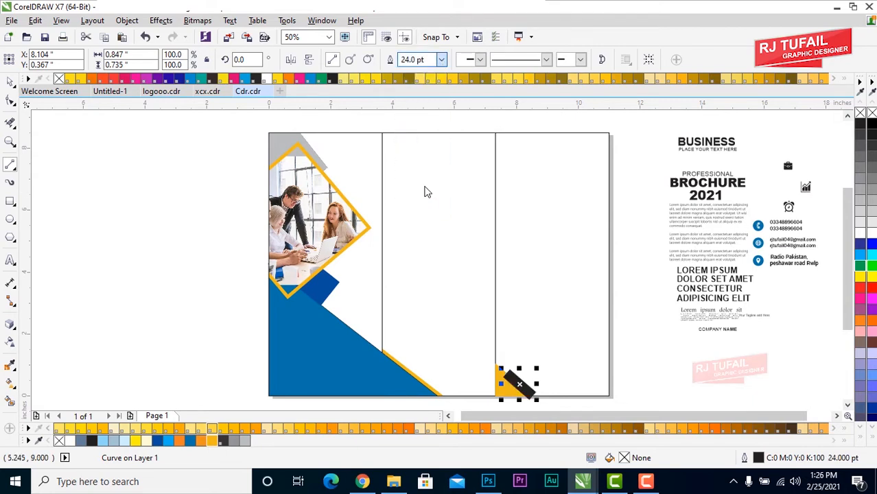
Enlarge the line to about 1.2 by 1.04 inches beyond the page's lower edge and colour it blue (C94 M48 Y15 K0)
drag(537, 400, 547, 398)
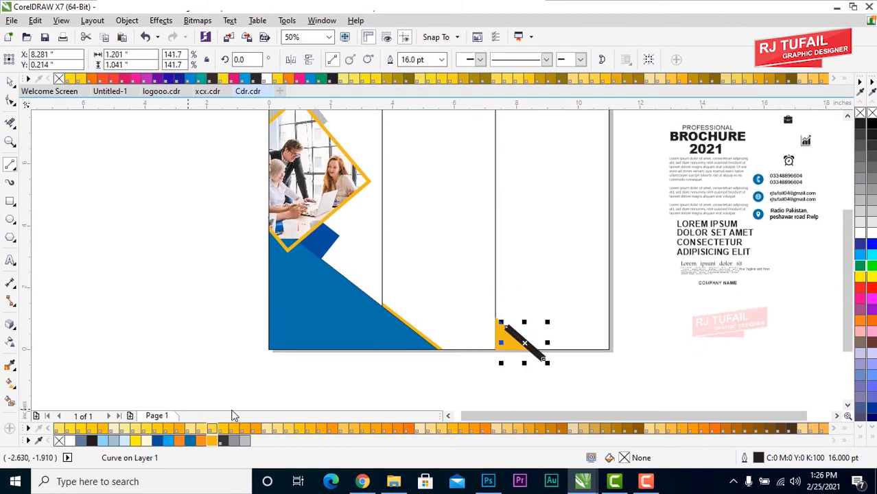
click(190, 445)
right_click(190, 445)
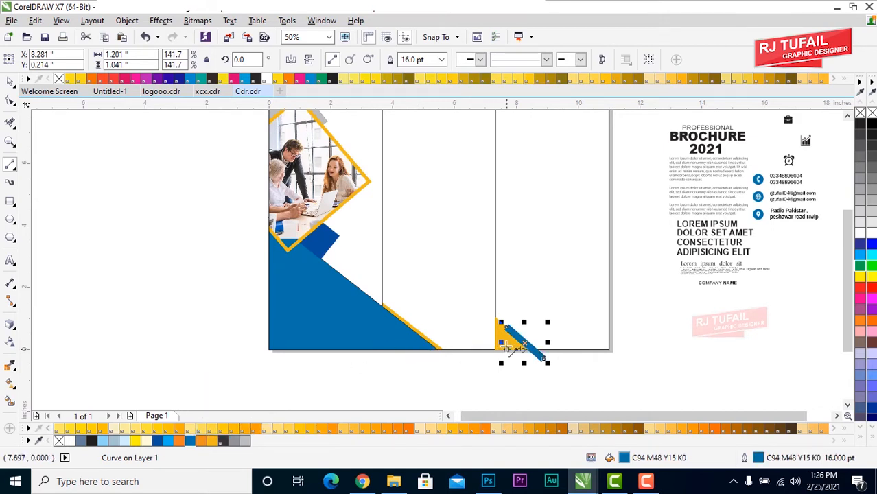
PowerClip the blue line inside the third panel
click(8, 80)
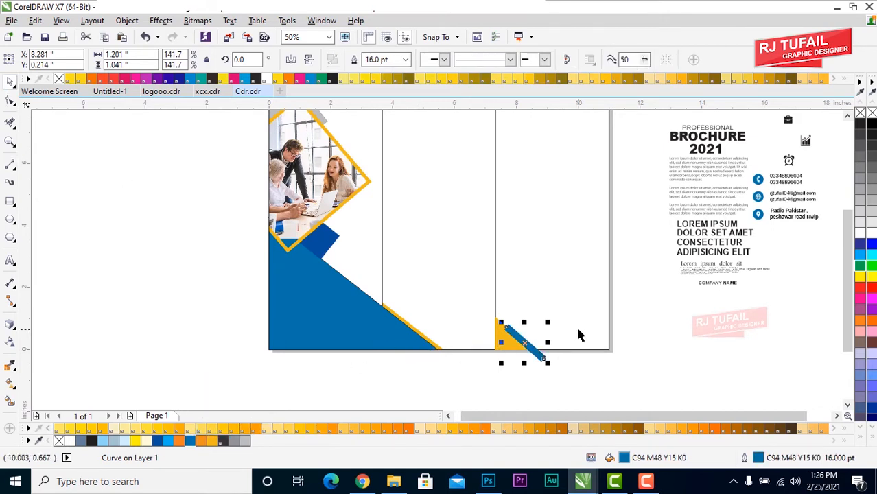
right_click(527, 347)
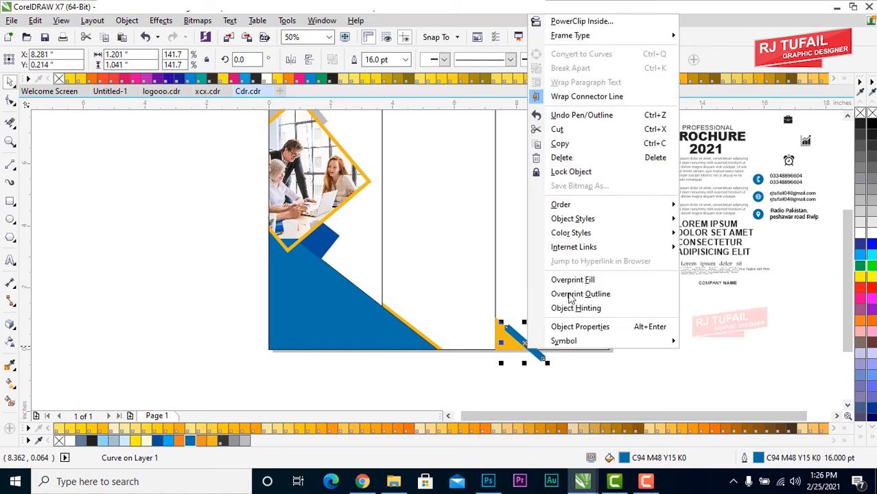
click(582, 21)
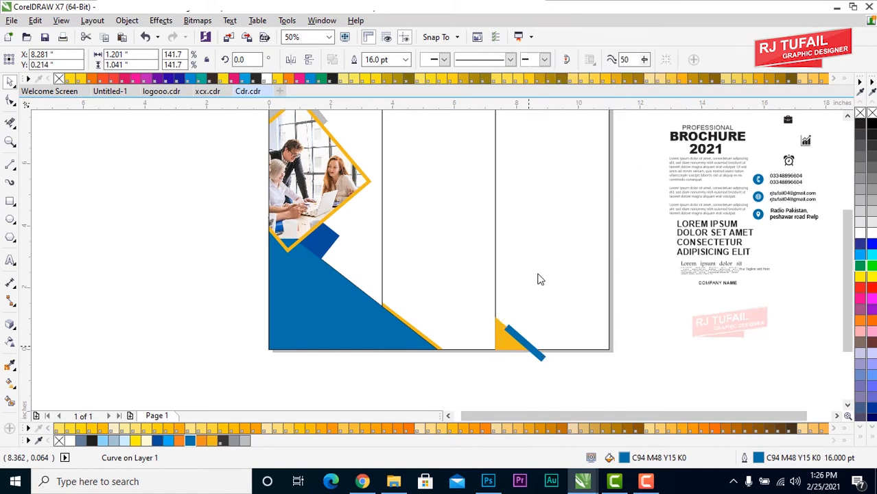
click(534, 280)
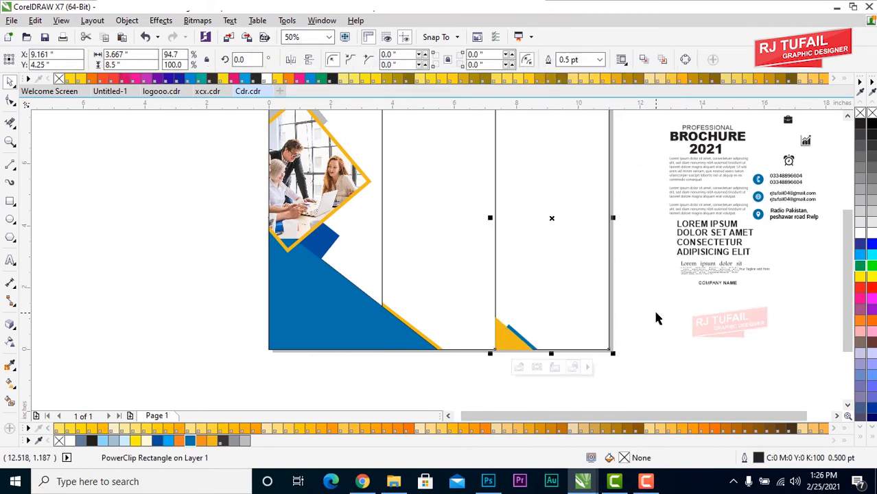
drag(849, 259, 850, 230)
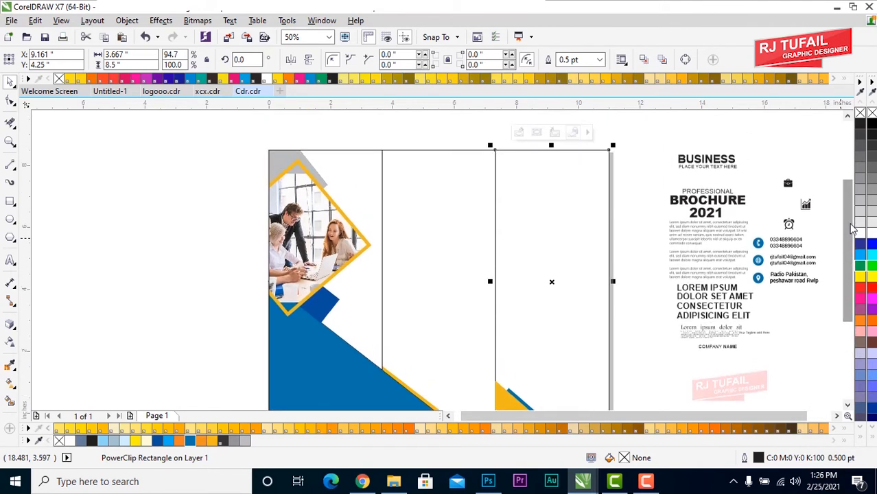
click(636, 233)
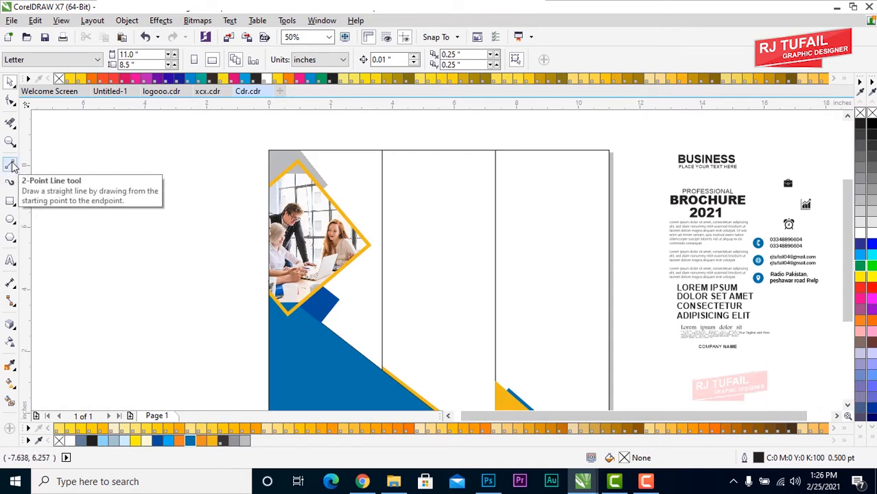
Draw a rectangle about 4.84 by 4.61 inches beside the page, rotate it into a diamond and move it over the third panel
click(11, 200)
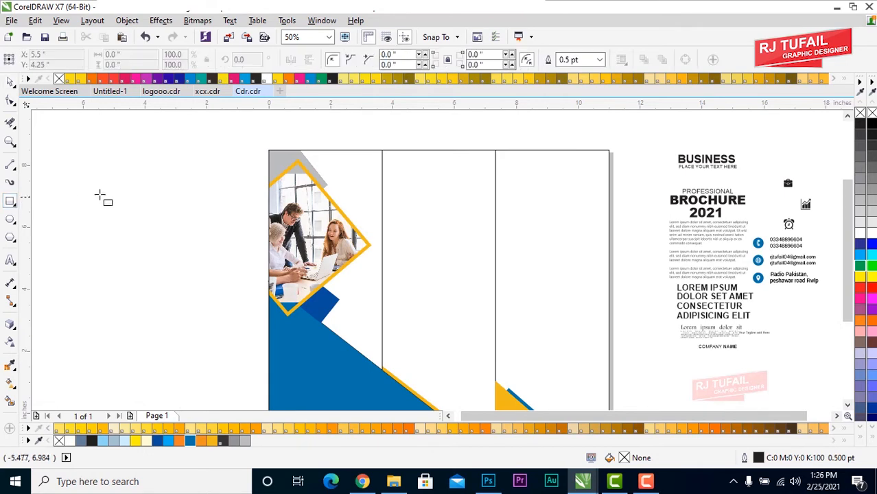
drag(92, 177, 242, 320)
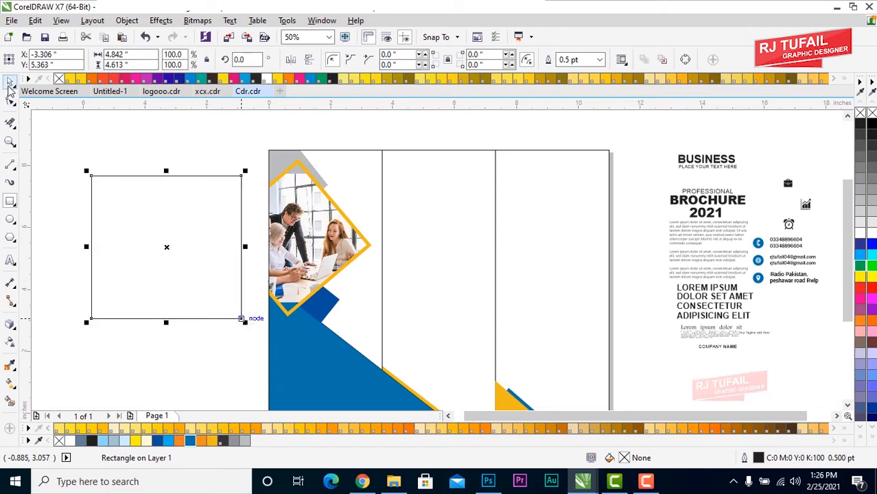
click(9, 82)
click(151, 269)
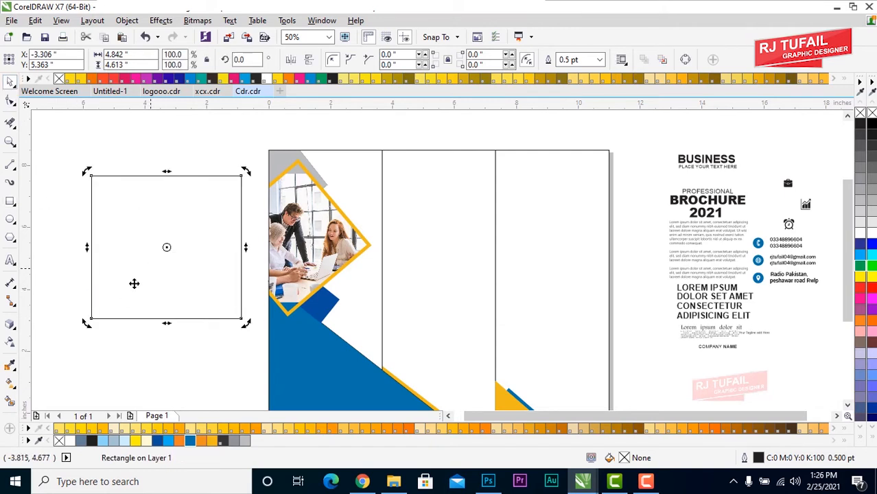
drag(87, 323, 157, 368)
drag(168, 312, 536, 289)
Shift the diamond right so its left corner meets the third panel's left edge, and adjust its rotation to about 51.4 degrees
drag(780, 345, 847, 346)
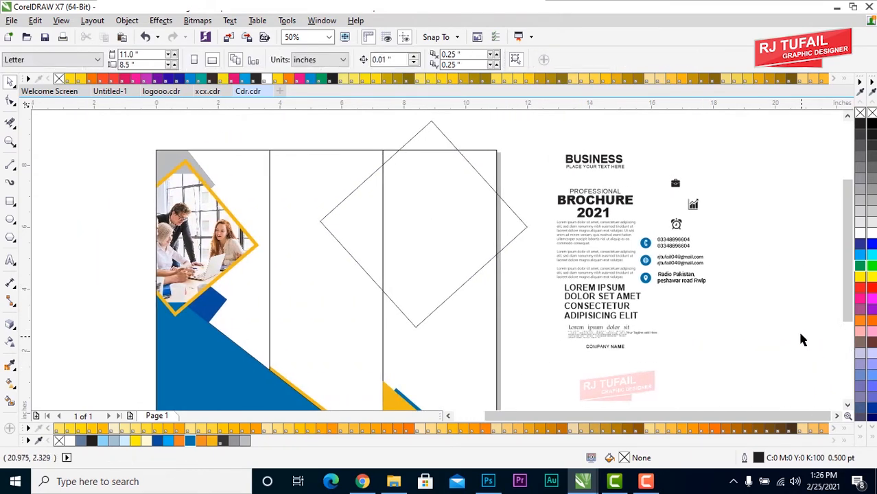
drag(800, 332, 848, 340)
drag(387, 221, 427, 215)
click(427, 216)
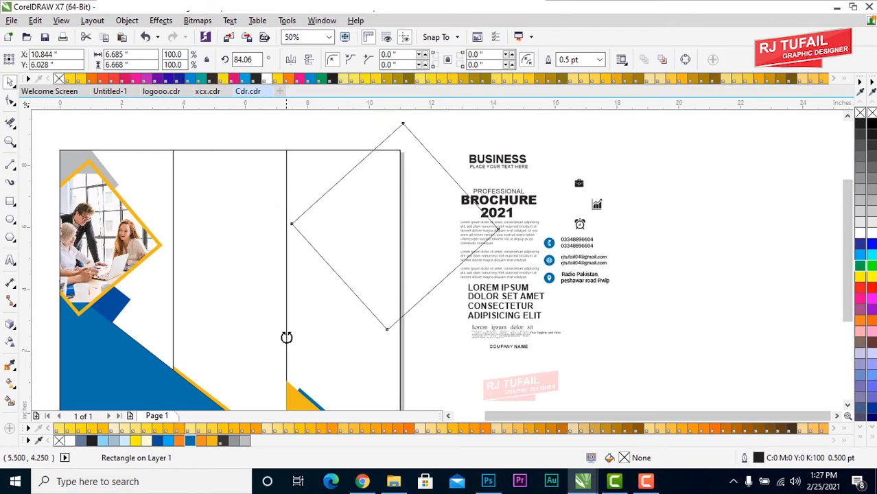
drag(286, 337, 302, 347)
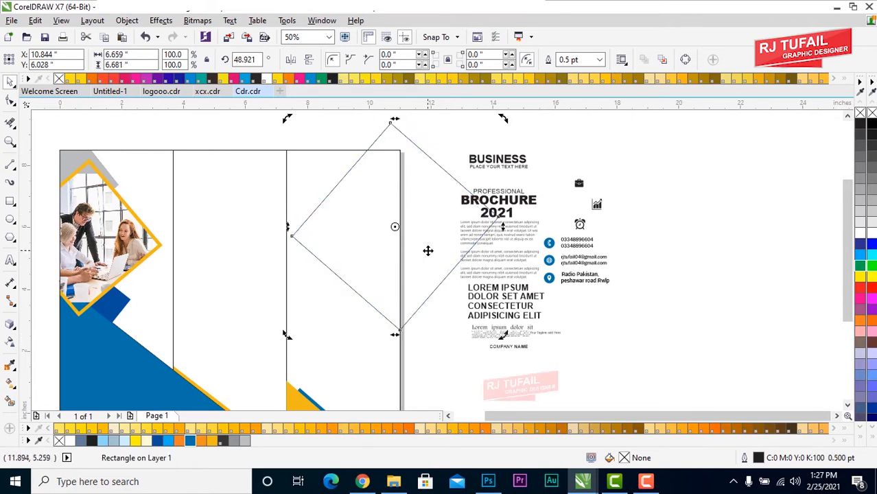
drag(428, 250, 424, 250)
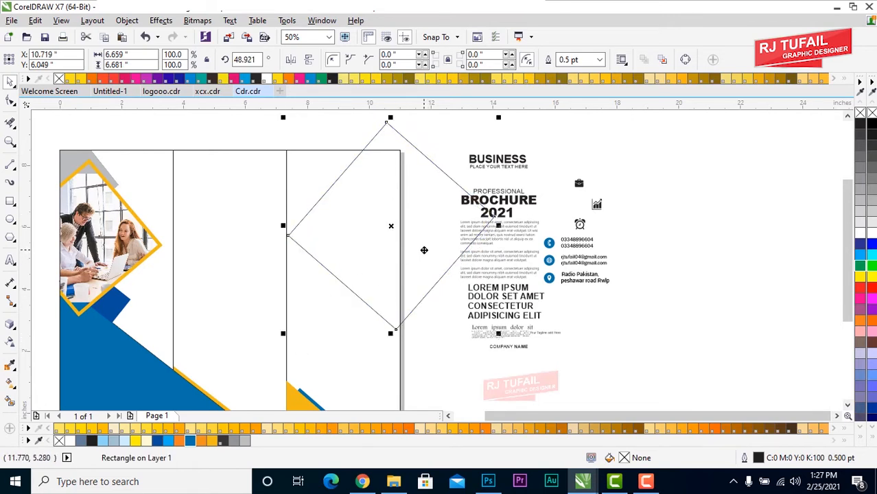
click(387, 226)
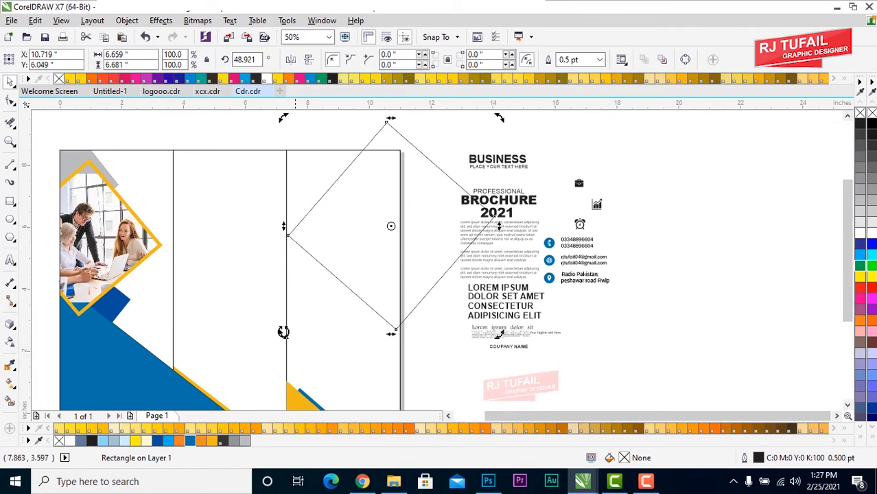
drag(284, 332, 287, 337)
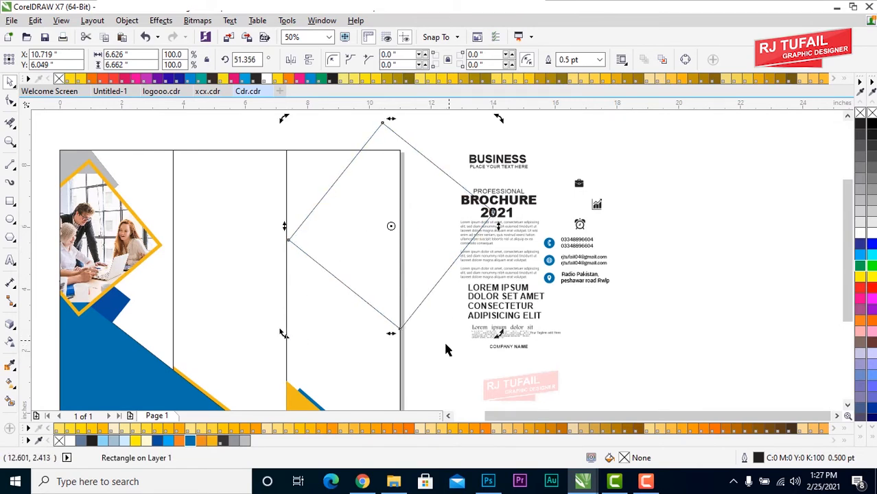
click(446, 236)
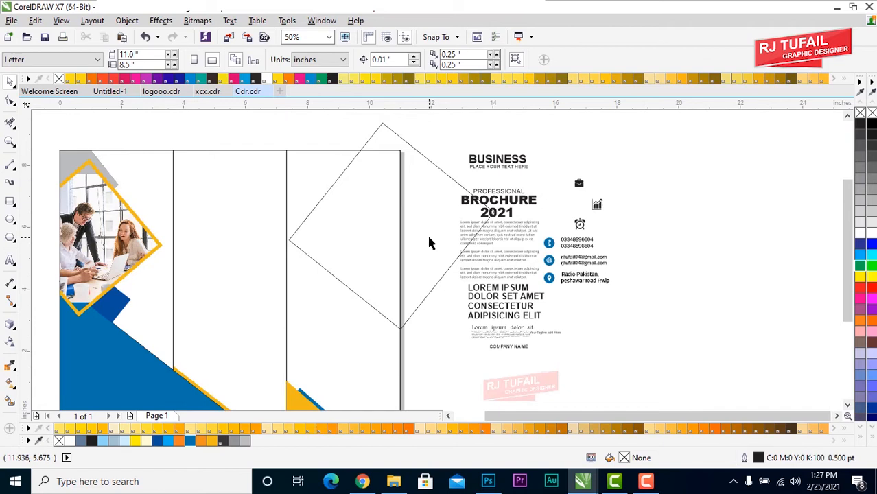
Give the large diamond a 24 pt blue outline (C94 M48 Y15 K0)
click(429, 221)
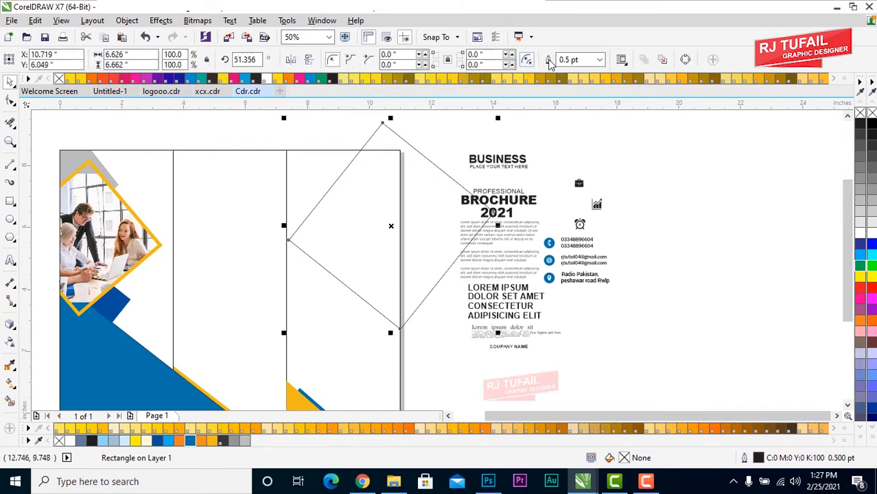
click(601, 60)
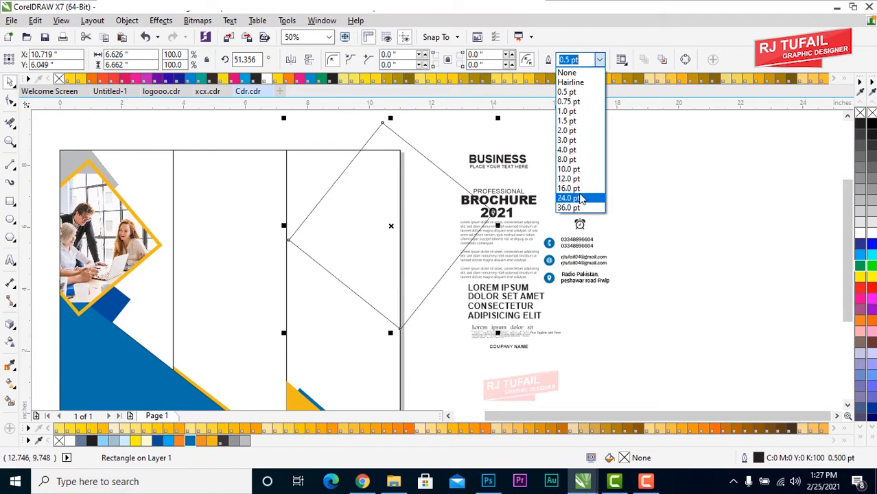
key(Escape)
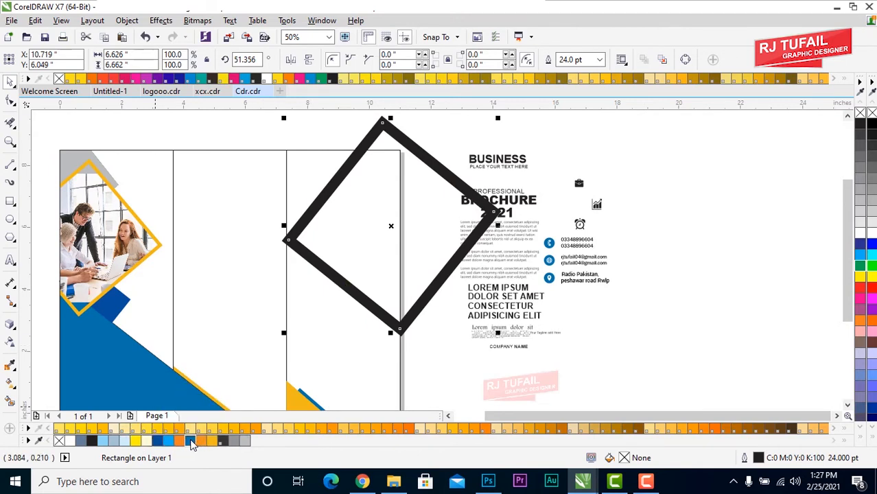
right_click(192, 445)
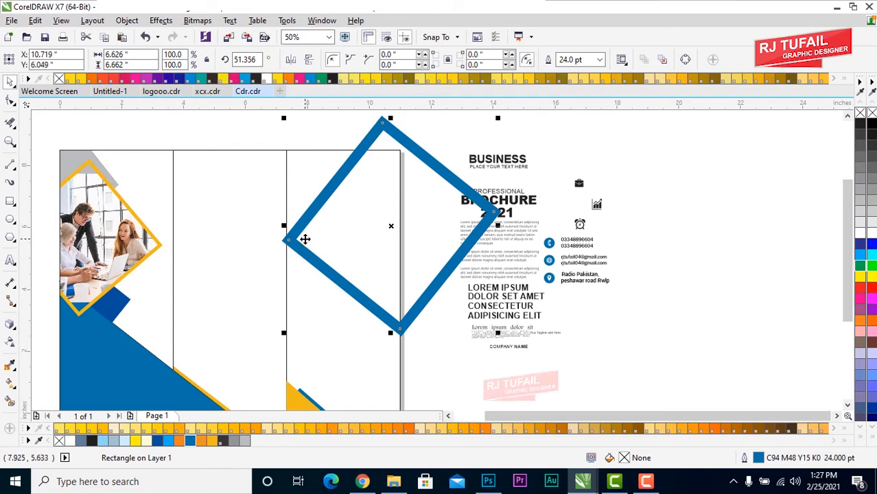
Nudge the blue diamond about 0.07 inch to the right so its left corner fits inside the third panel
key(Right)
key(Right)
key(Right)
key(Right)
key(Right)
key(Right)
key(Right)
key(Right)
key(Right)
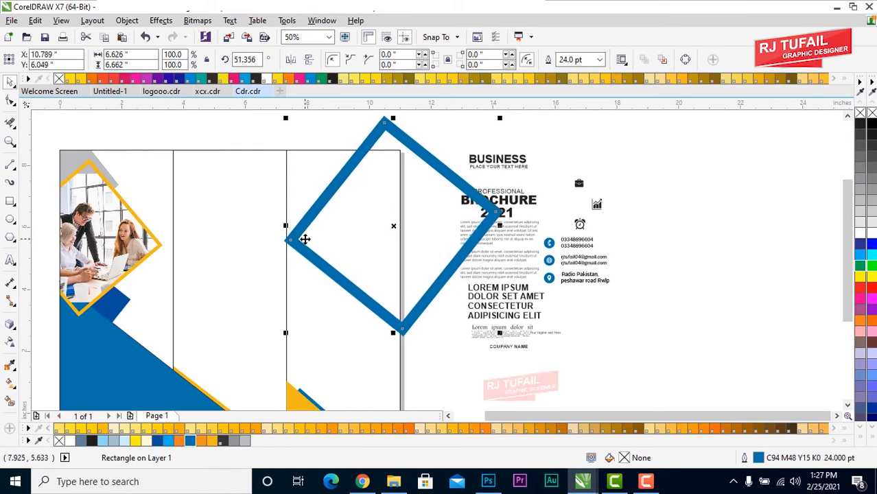
Nudge the blue diamond another 0.05 inch to the right
key(Right)
key(Right)
key(Right)
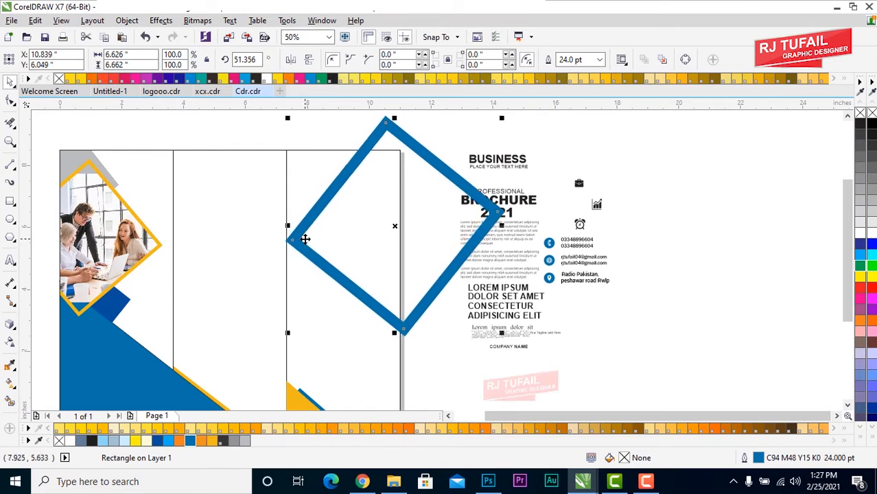
Import the Portada image from Downloads and place it beside the page at about 5.07 by 3.51 inches
click(12, 20)
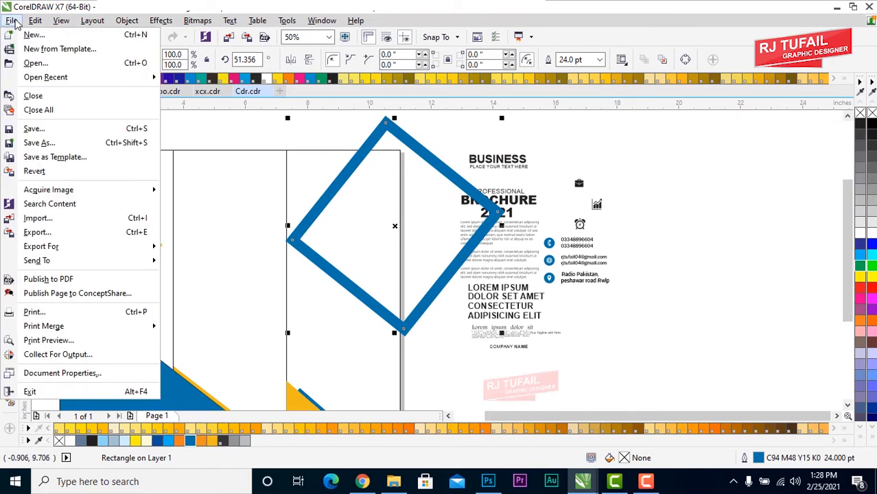
click(91, 221)
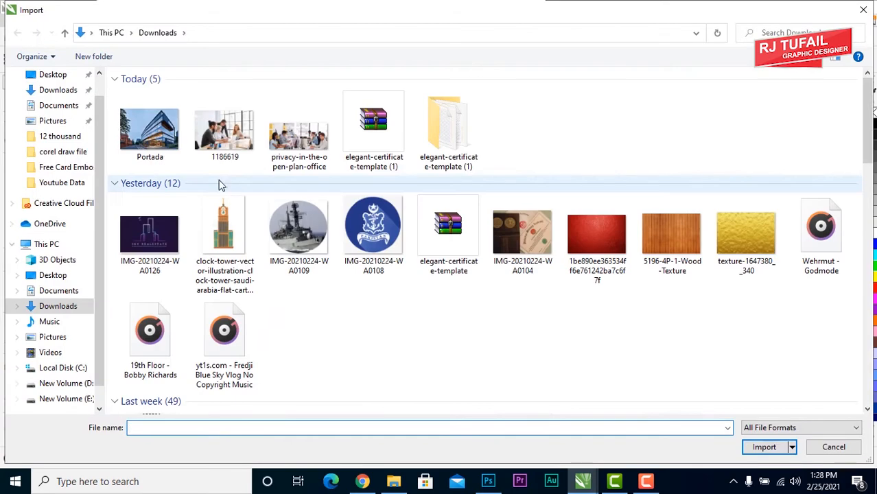
click(149, 129)
click(764, 446)
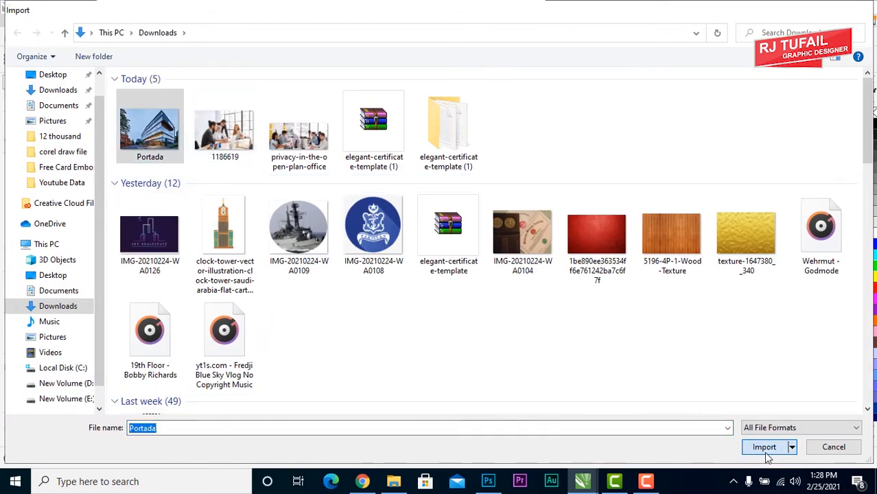
drag(608, 170, 763, 340)
PowerClip the building photo inside the large blue diamond
right_click(690, 237)
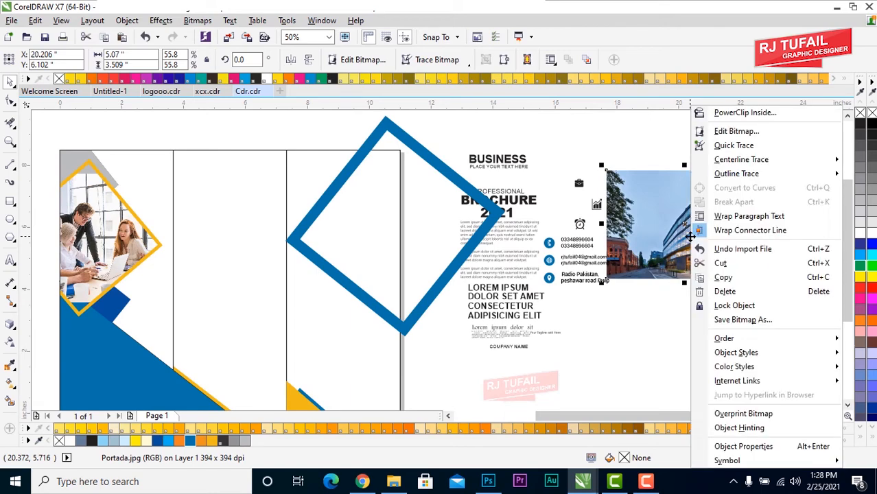
click(727, 113)
click(420, 223)
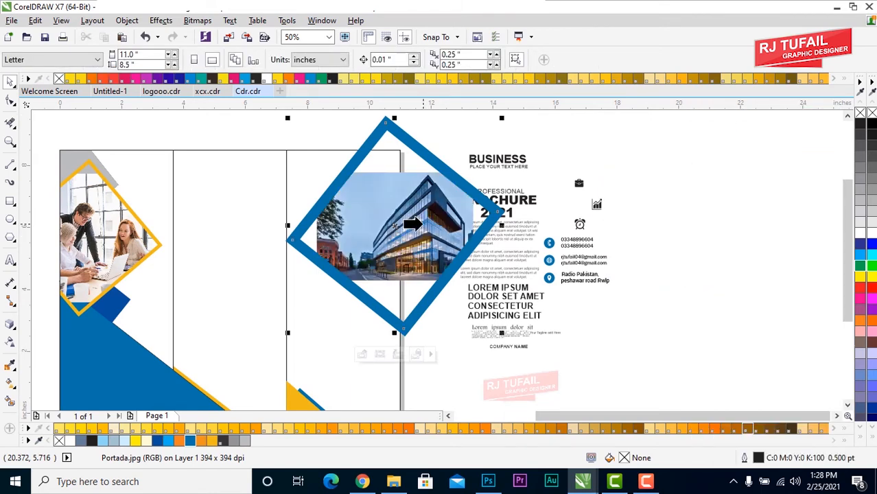
Edit the diamond's PowerClip contents, enlarging the building photo to about 9.12 by 6.31 inches and shifting it left to fill the frame
click(380, 354)
drag(313, 284, 253, 341)
drag(481, 172, 542, 118)
drag(844, 229, 843, 302)
drag(424, 200, 388, 203)
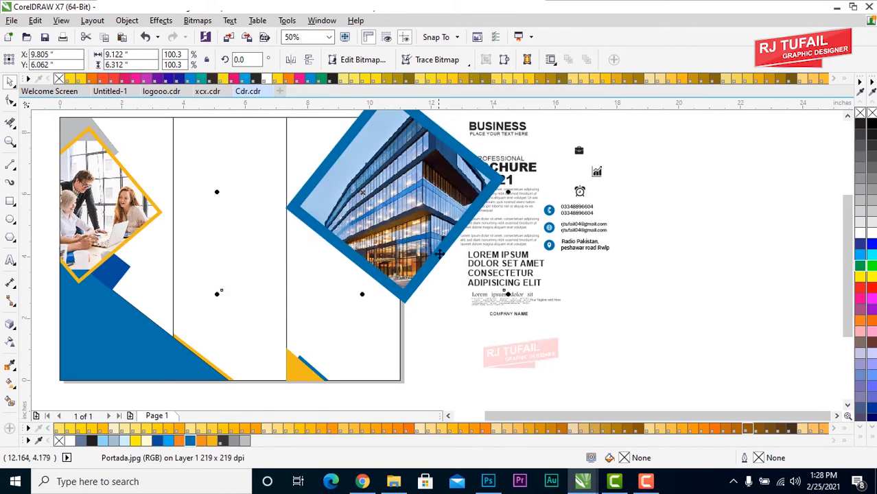
PowerClip the photo-filled blue diamond inside the third panel's rectangle
click(481, 197)
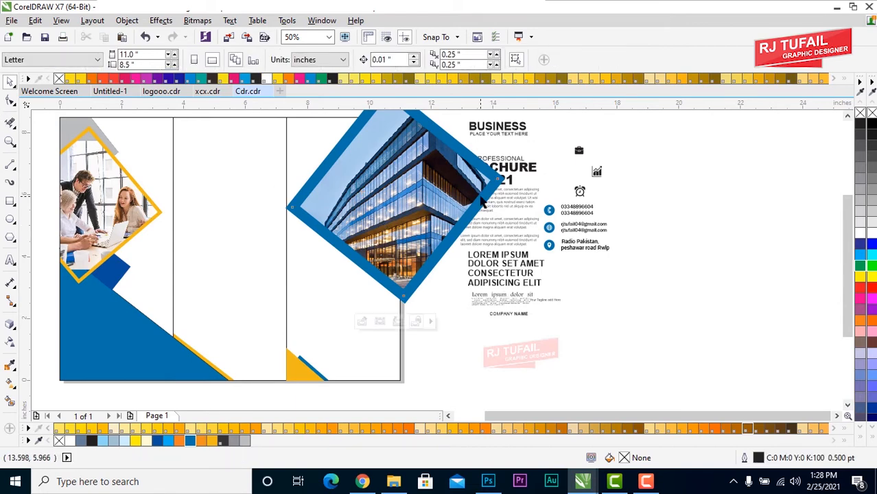
right_click(481, 197)
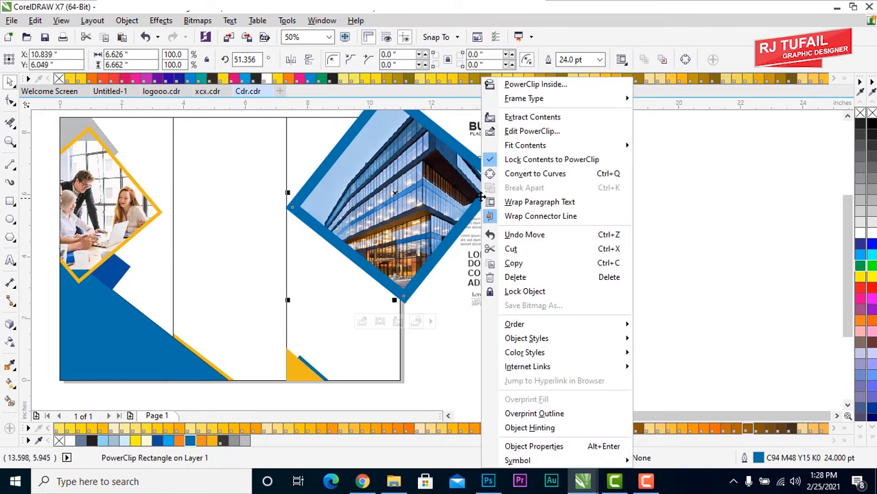
click(540, 83)
click(342, 289)
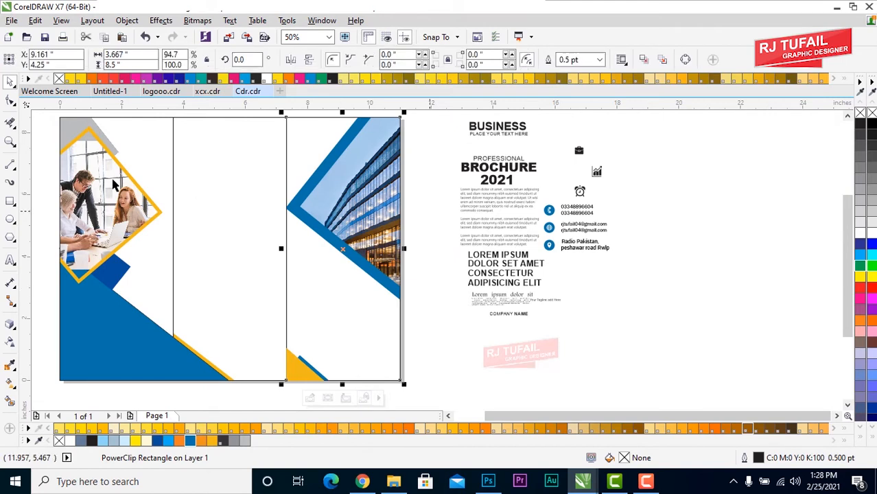
Draw a straight line about 2.38 inches long along the blue diamond's lower-left edge
click(10, 165)
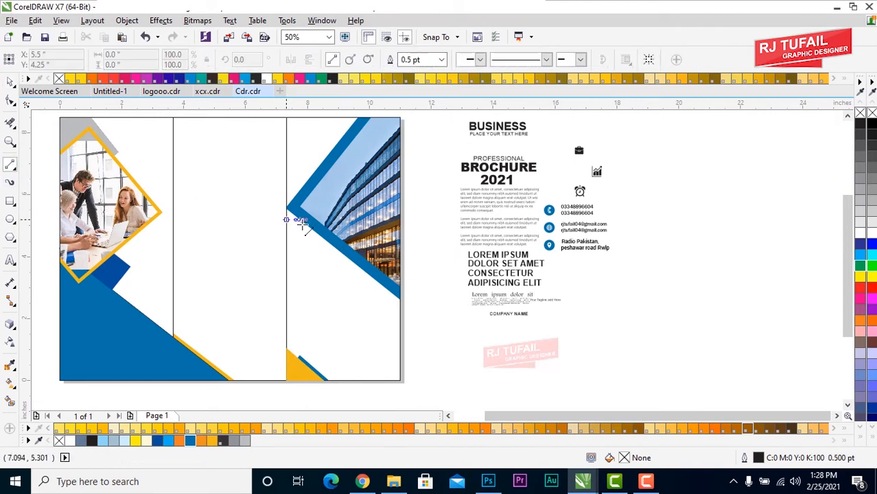
click(320, 237)
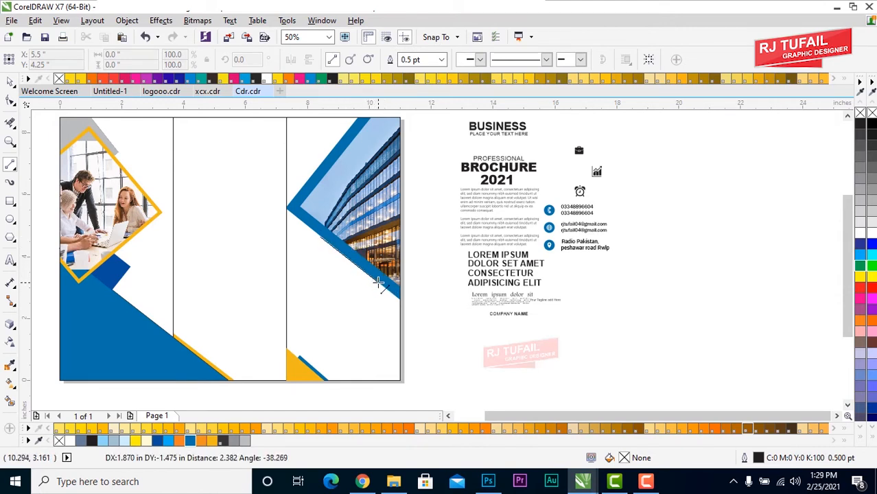
click(379, 283)
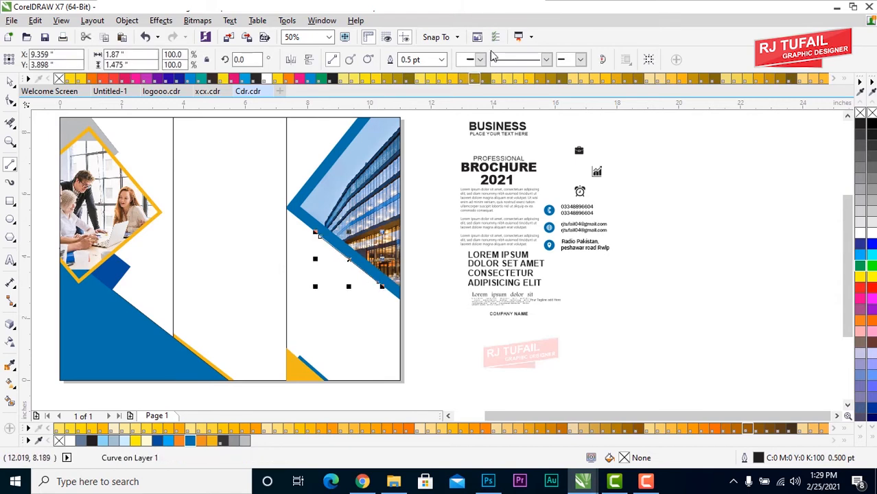
Give the line a 12 pt yellow outline (C5 M27 Y100 K0) and park it outside the page below the contact details
click(441, 60)
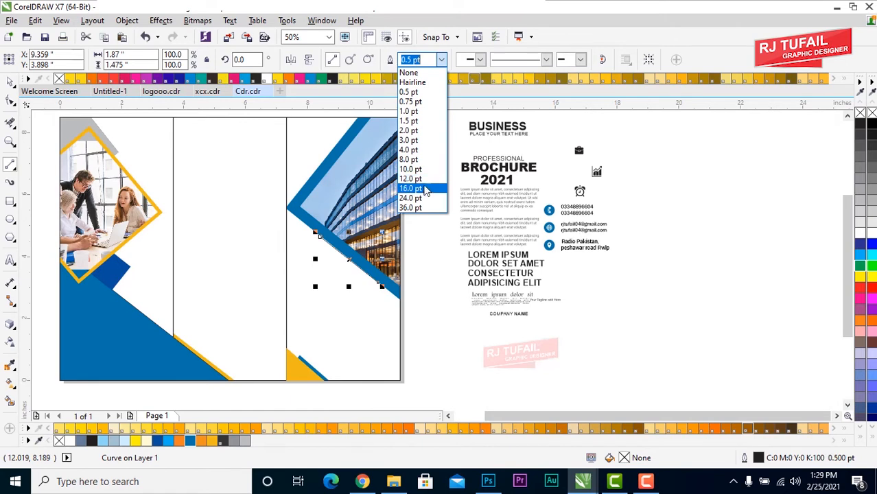
key(Escape)
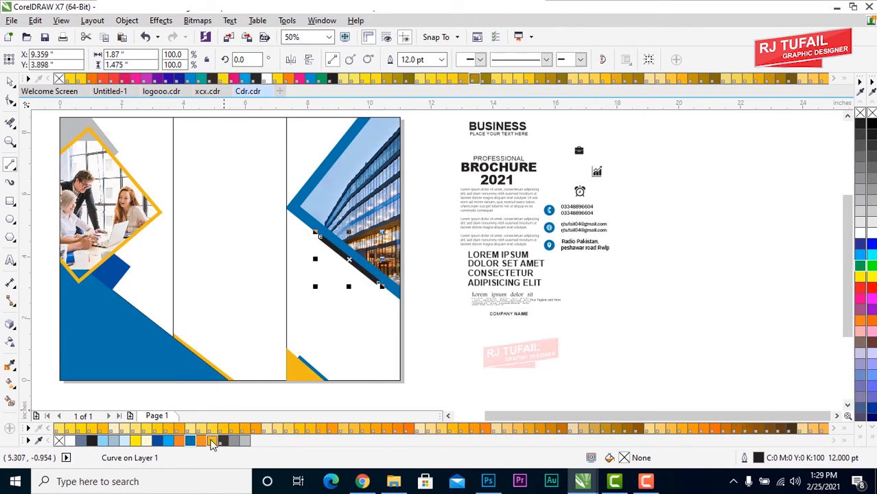
right_click(213, 443)
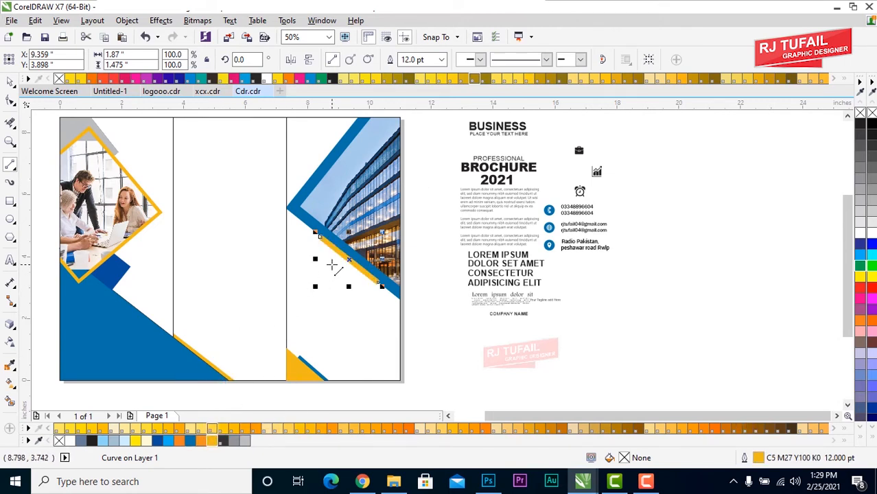
key(space)
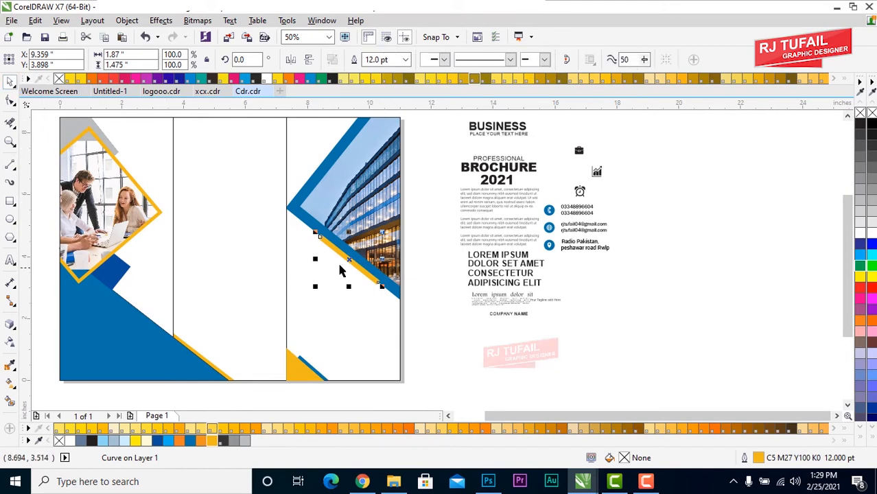
drag(349, 261, 618, 299)
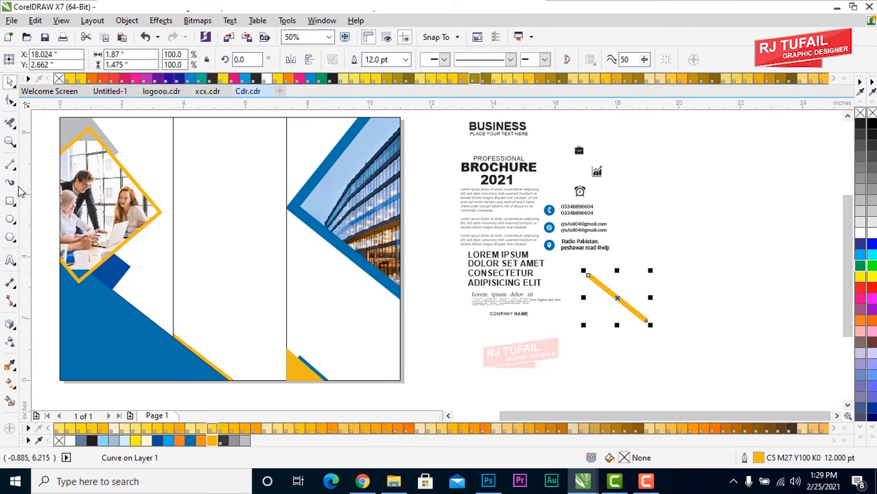
Draw a rectangle about 2.68 by 0.64 inches over the blue diamond's lower-left edge and skew it parallel to that edge
click(10, 202)
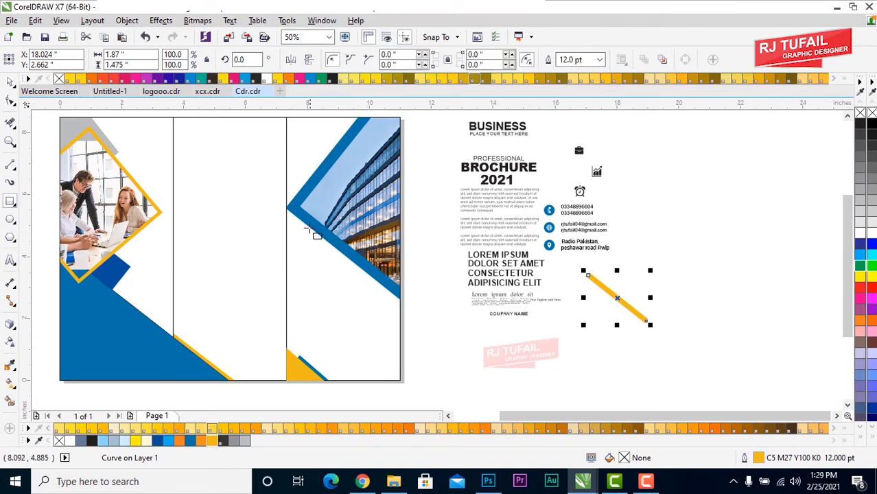
drag(309, 251, 397, 276)
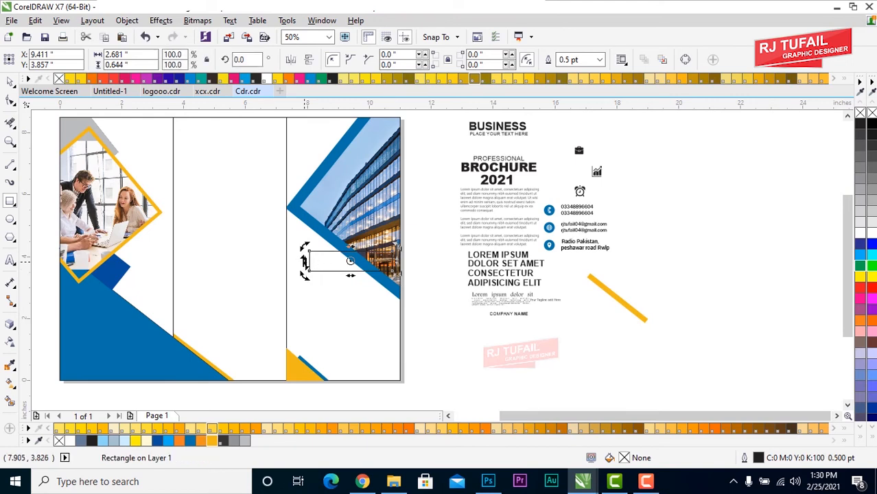
drag(309, 252, 316, 230)
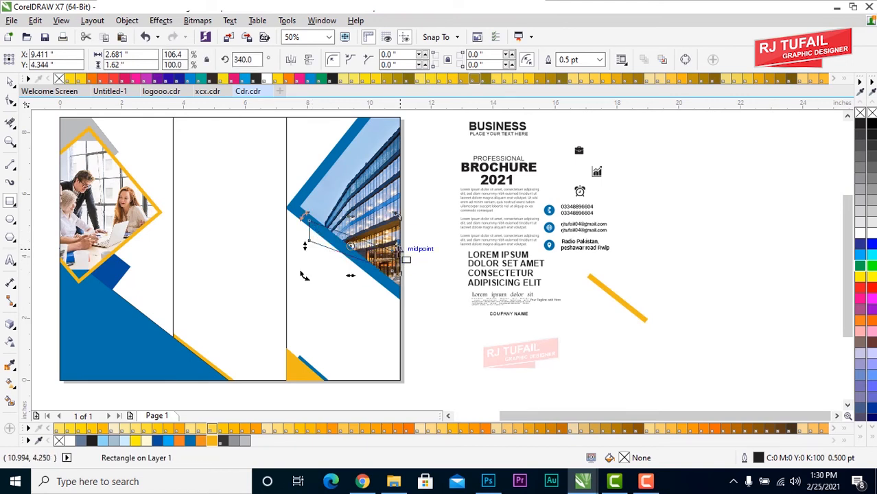
drag(398, 252, 392, 270)
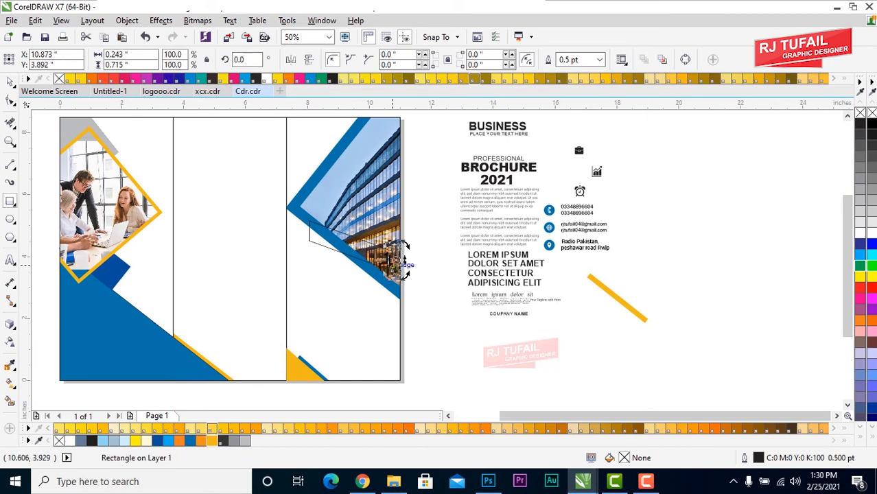
key(ctrl+z)
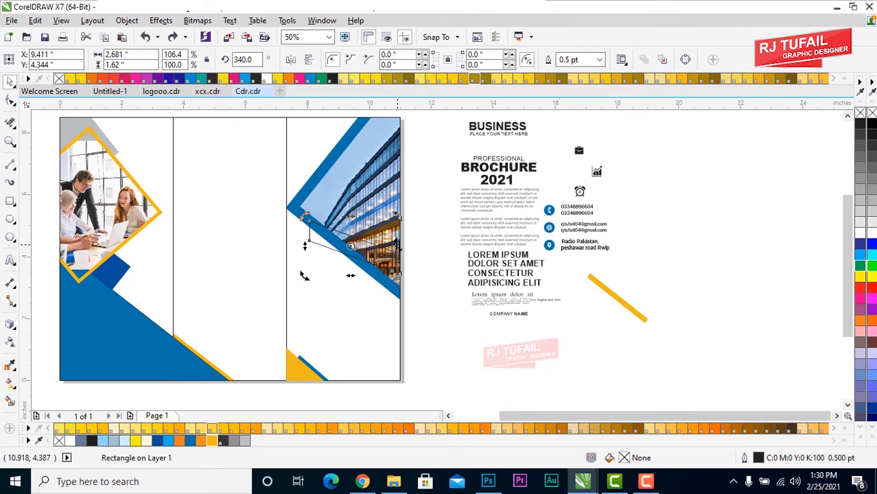
drag(385, 252, 385, 284)
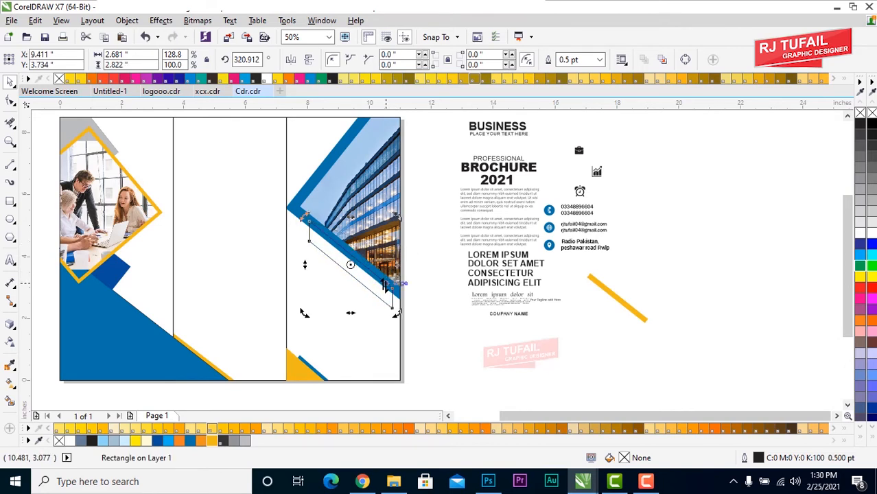
Nudge the skewed rectangle about 0.15 inch left and 0.04 inch down along the diamond's edge
key(Down)
key(Left)
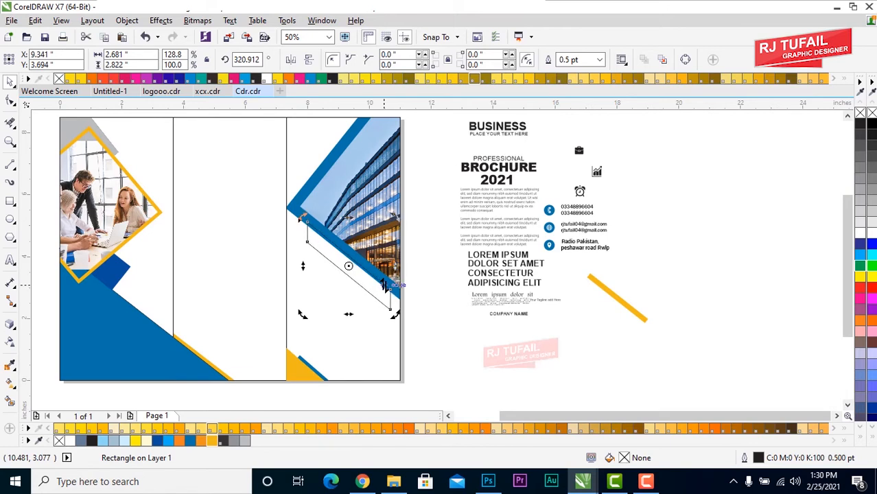
key(ctrl+Left)
key(ctrl+Left)
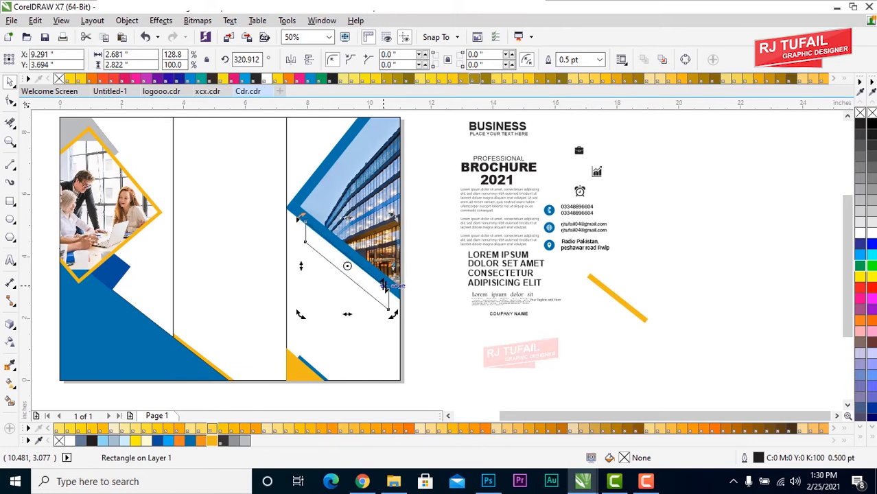
key(ctrl+Left)
key(ctrl+Left)
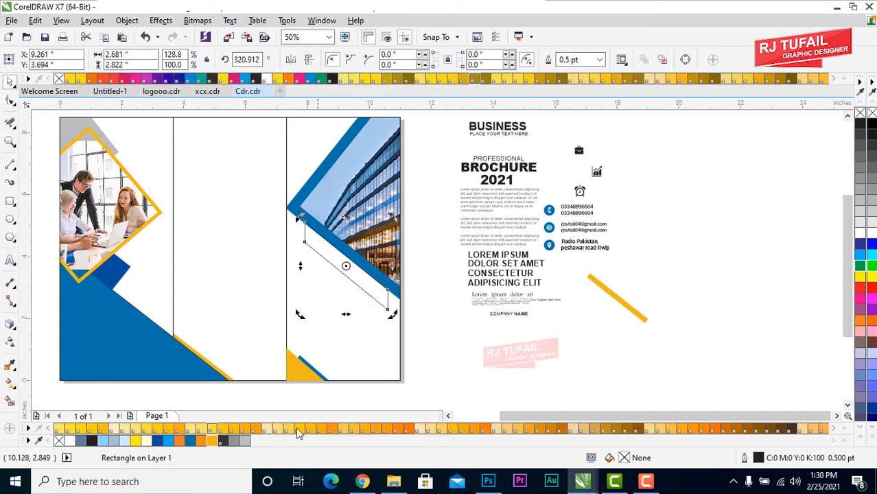
Set the skewed rectangle's fill and outline to 30% Black and slightly adjust its skew to follow the diamond's edge
click(244, 441)
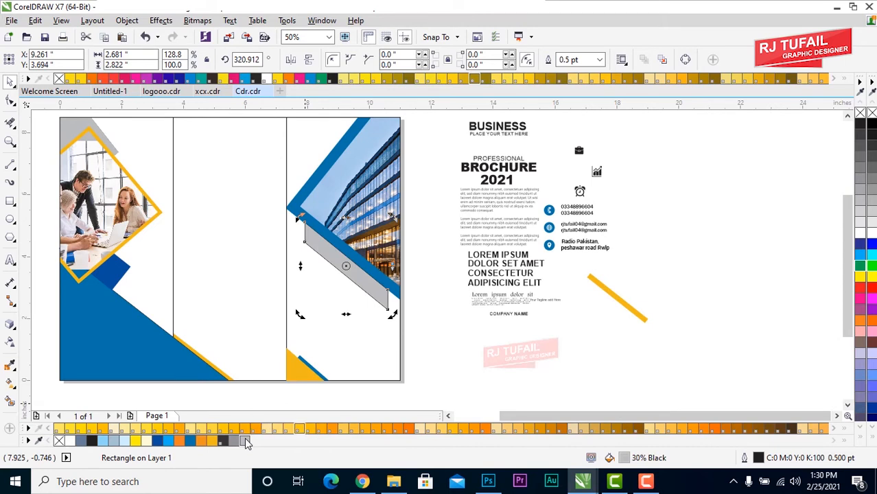
right_click(244, 441)
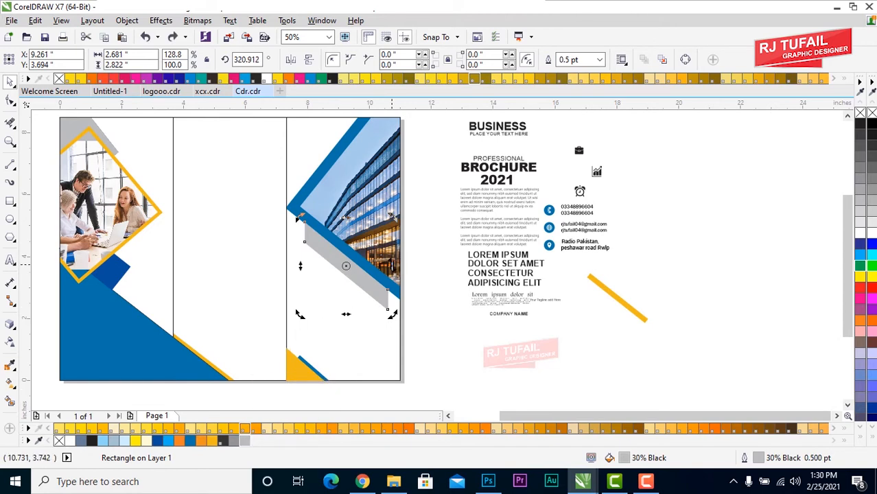
drag(391, 266, 392, 267)
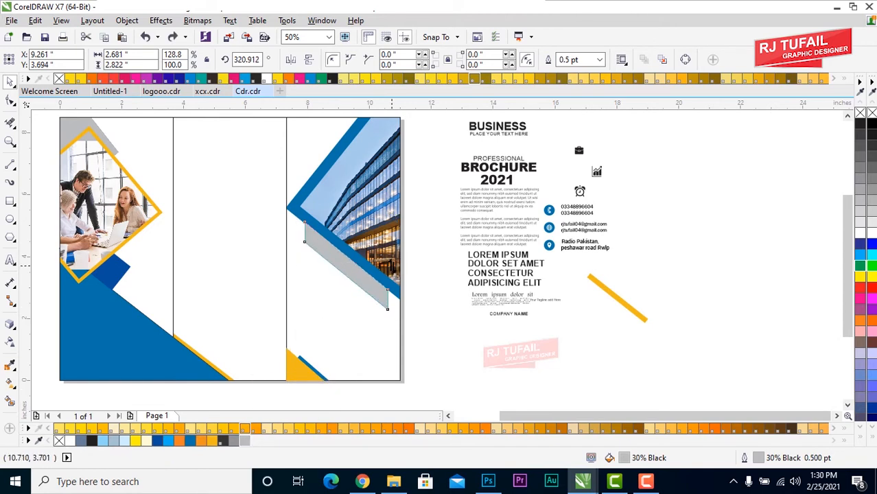
click(423, 280)
click(339, 268)
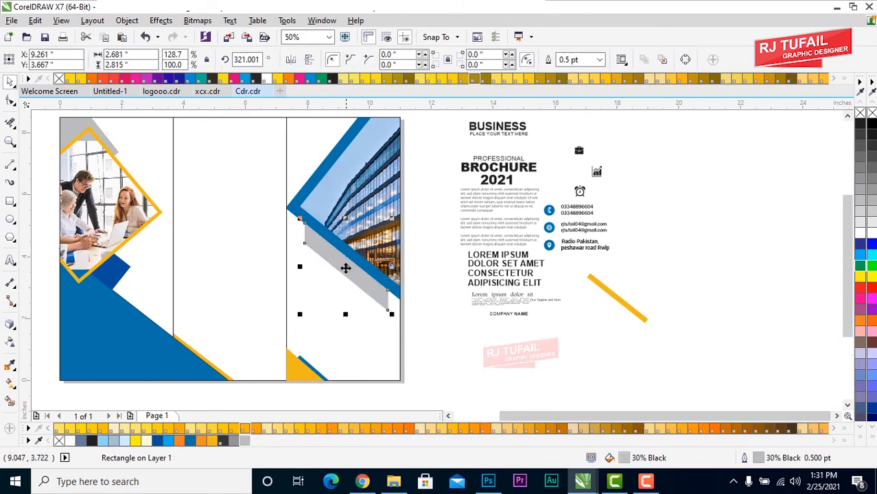
click(345, 268)
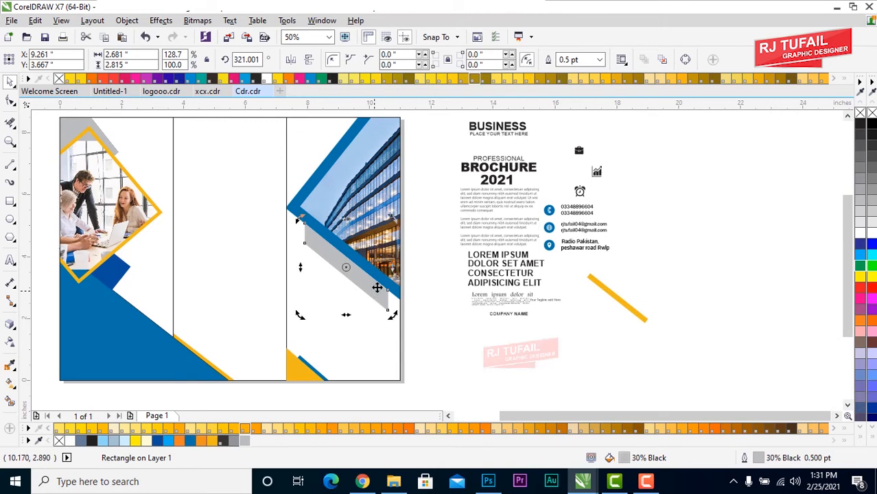
Move the yellow line back along the diamond's lower-left edge, in front of the grey strip
click(614, 295)
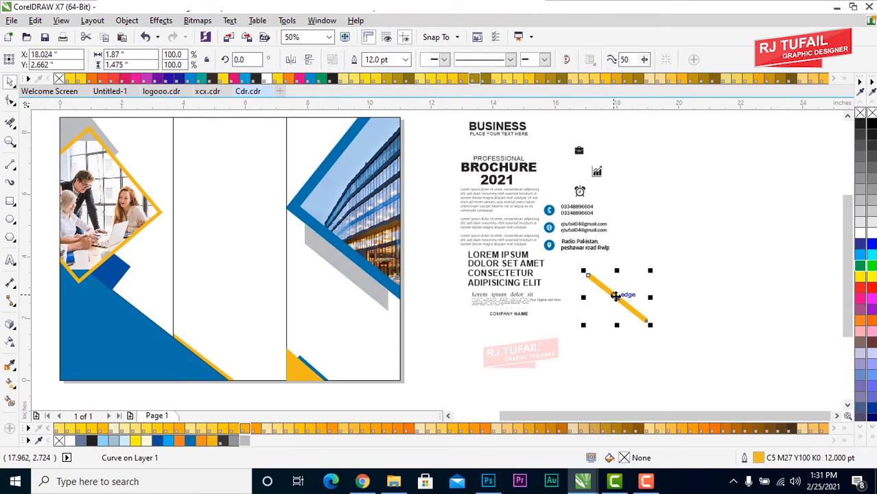
drag(616, 296, 387, 300)
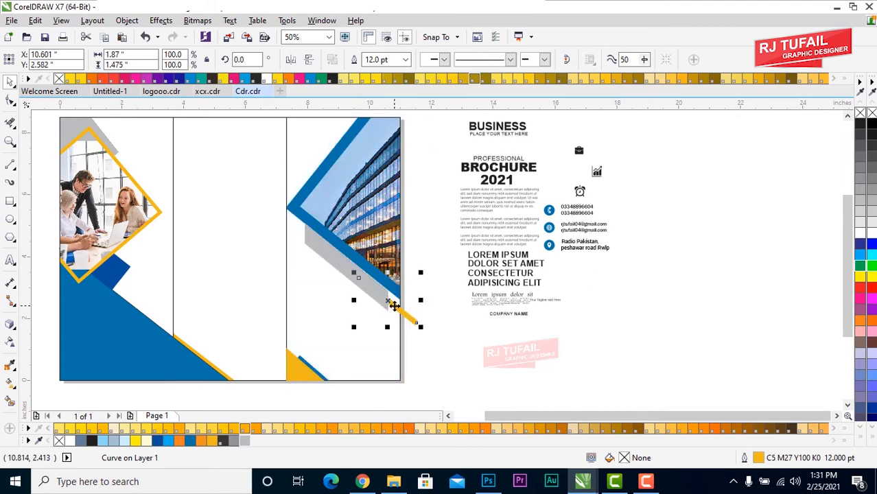
right_click(394, 306)
key(Escape)
drag(370, 313, 351, 262)
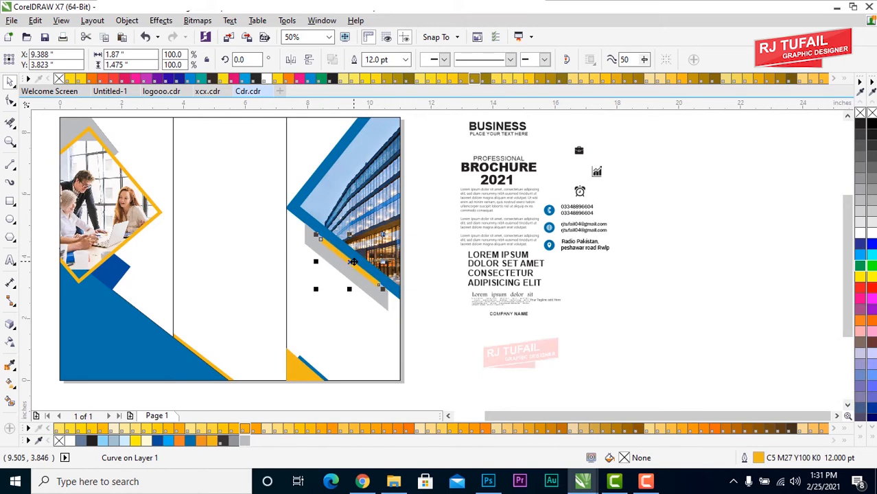
Fill the cover panel with the photo of the building and the middle panel with white
click(426, 309)
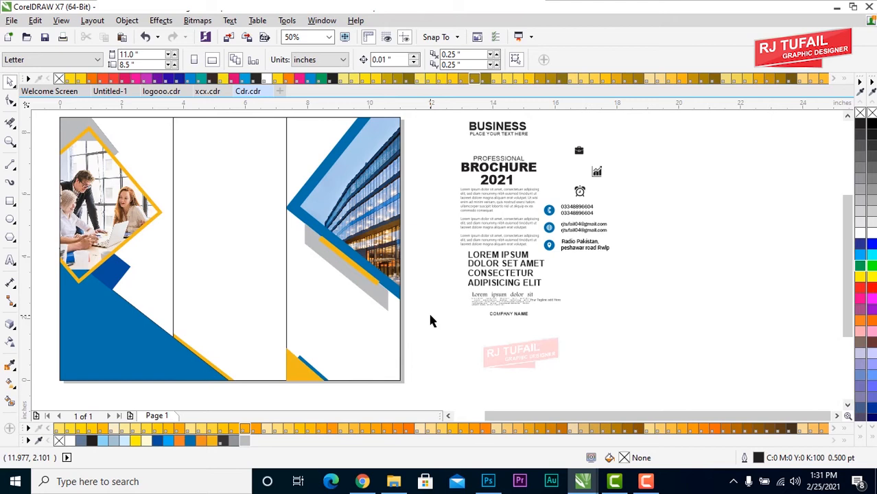
click(354, 354)
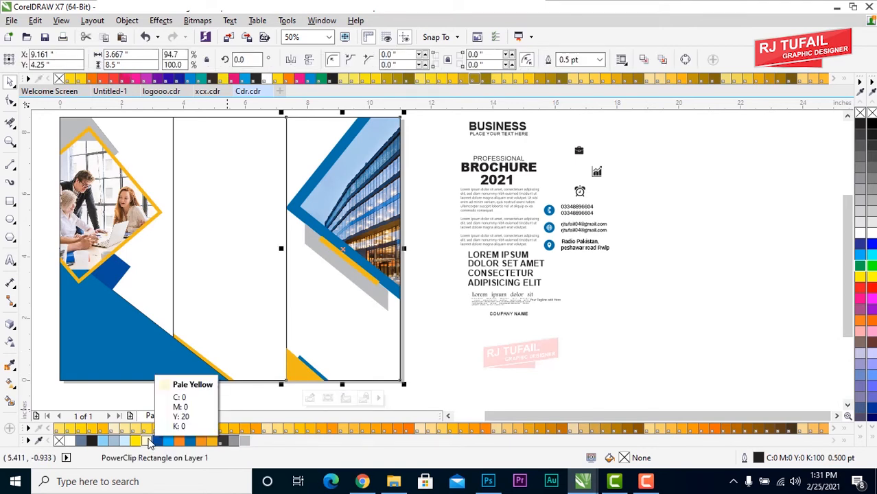
click(149, 442)
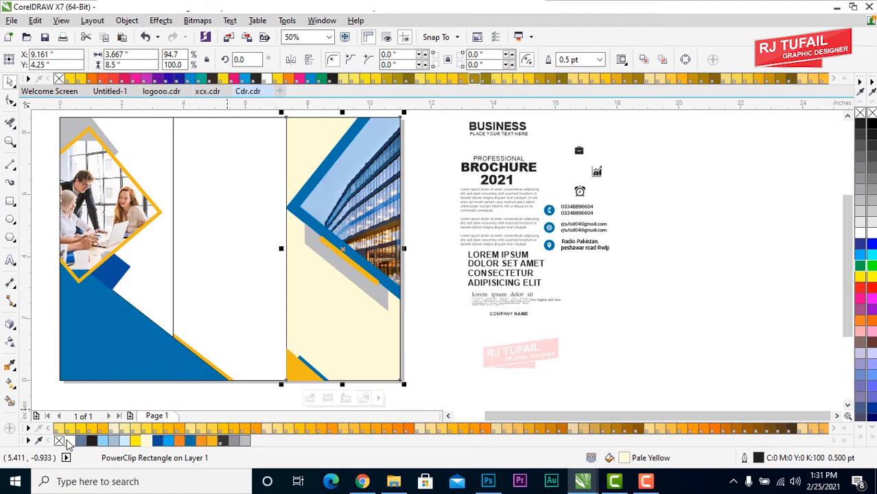
click(71, 441)
click(187, 321)
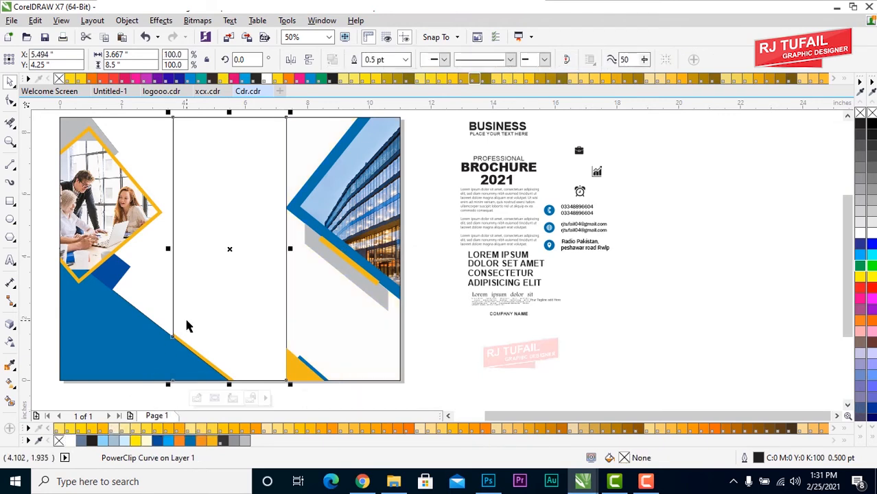
click(71, 441)
scroll(39, 206, left, 6)
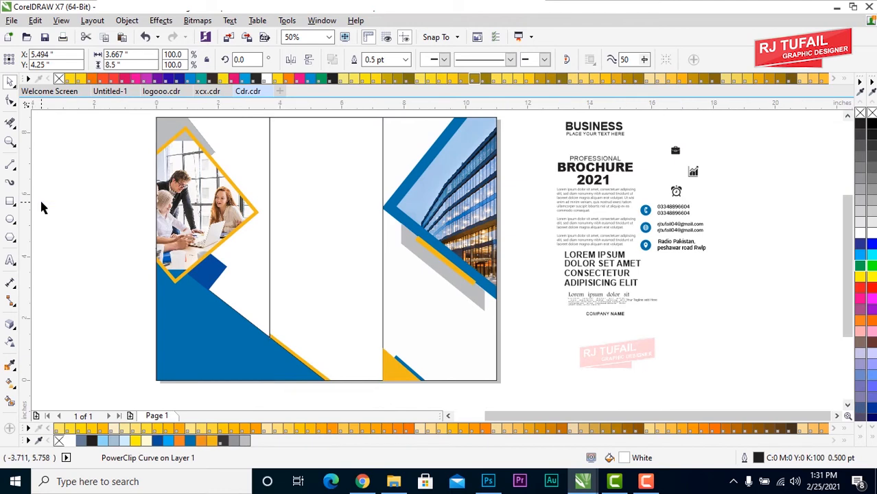
click(39, 206)
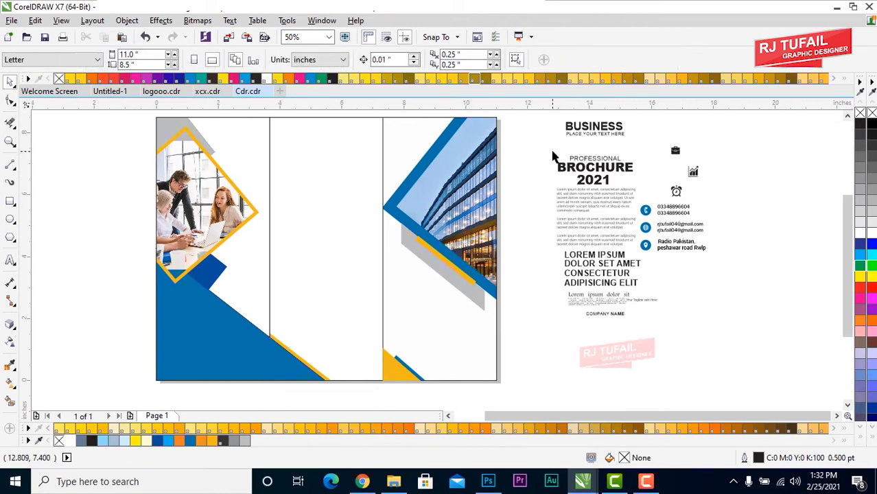
Place the PROFESSIONAL BROCHURE 2021 title below the building photo, in front of everything, and enlarge it to about 2.75 by 1.06 inches
drag(549, 148, 641, 191)
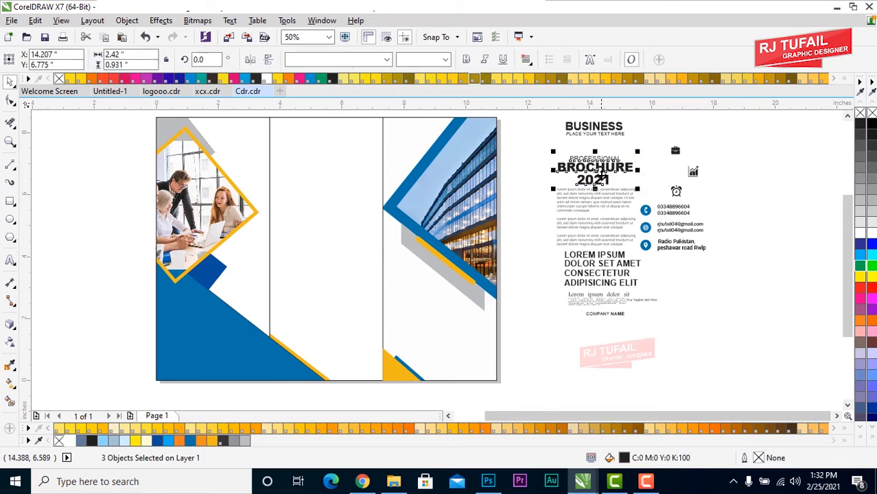
drag(599, 171, 433, 317)
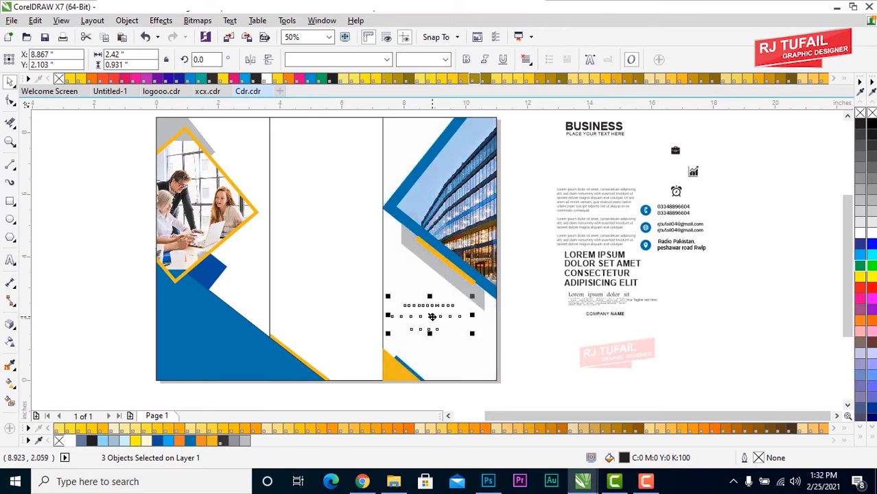
right_click(432, 317)
mouse_move(556, 189)
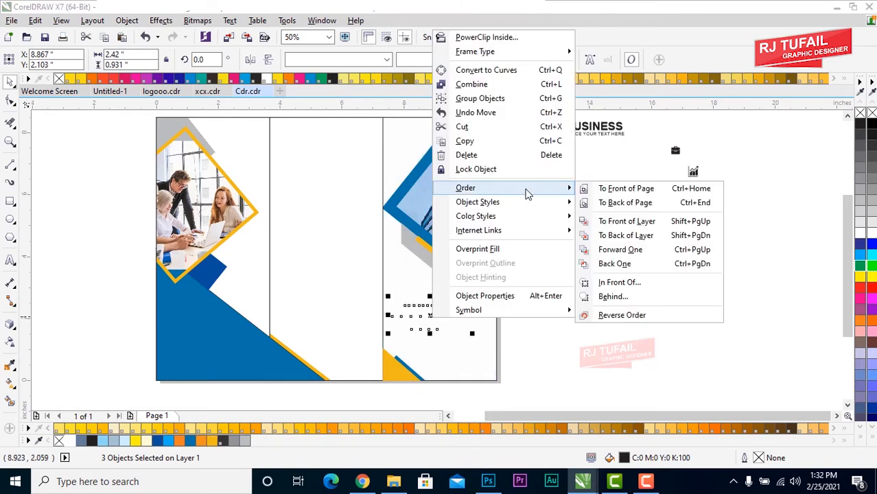
click(633, 189)
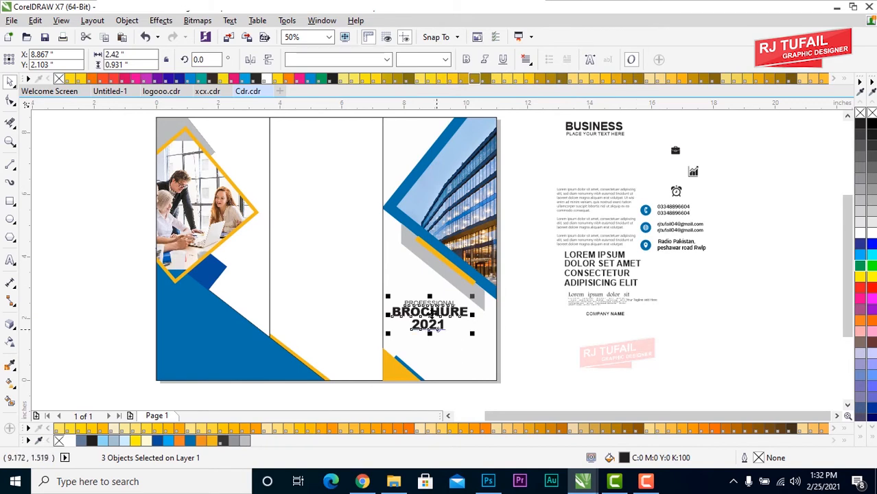
drag(388, 296, 414, 300)
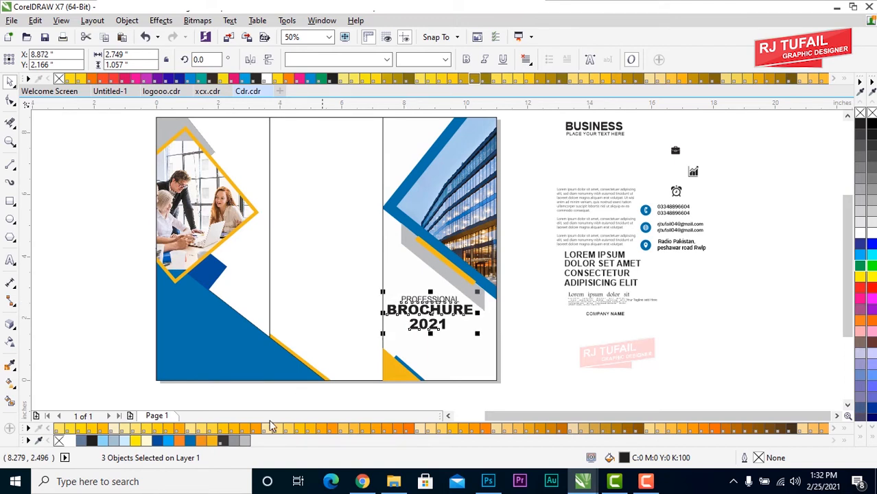
Fill the whole brochure title with the blue C94 M48 Y15 K0 and leave it without an outline
right_click(194, 447)
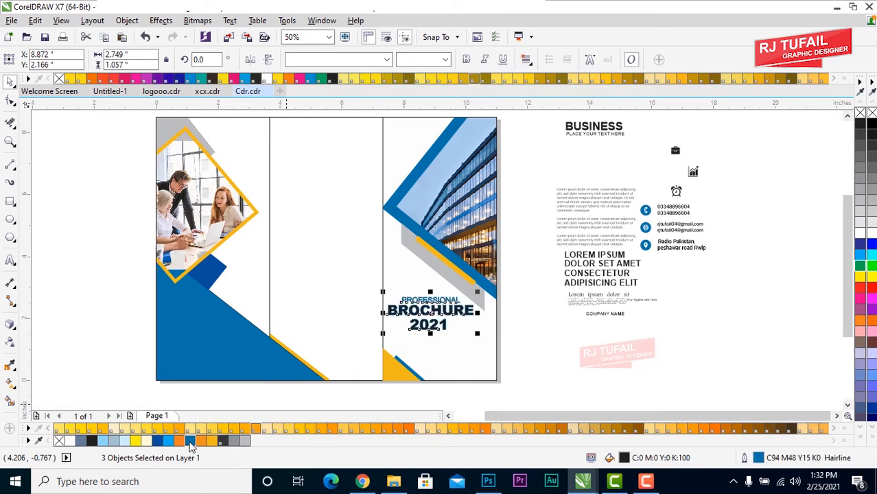
click(191, 443)
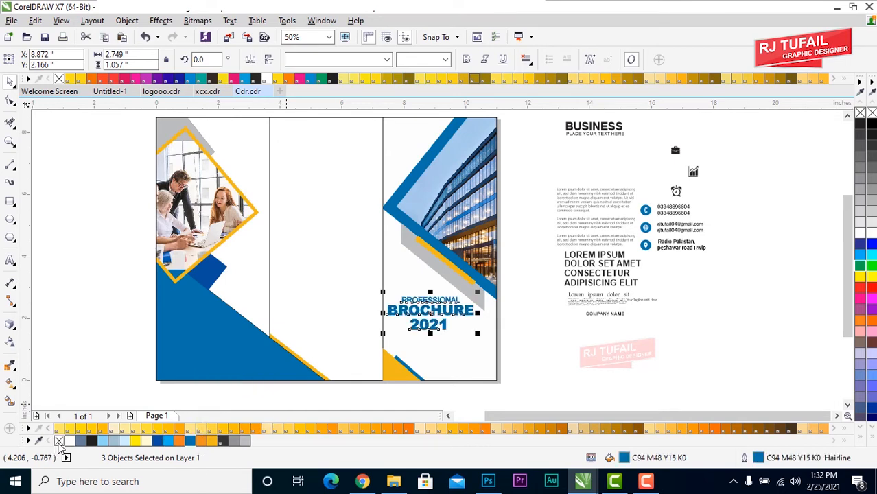
right_click(59, 442)
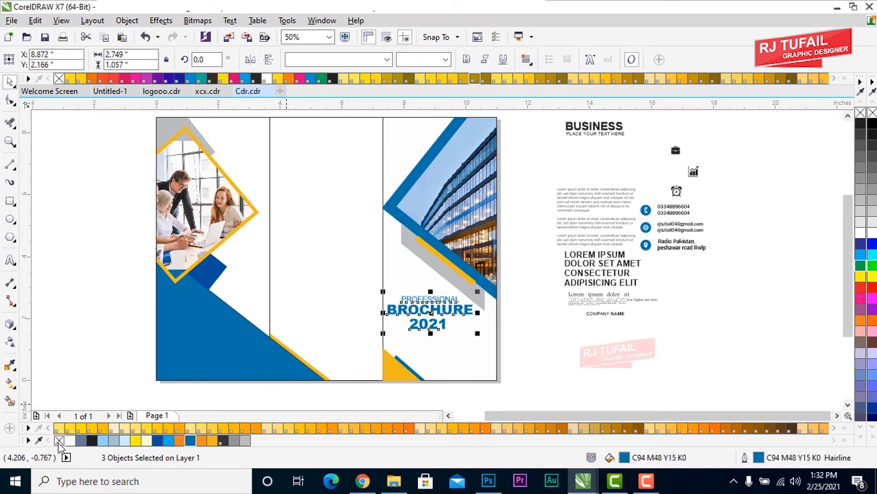
click(356, 289)
Recolour the word PROFESSIONAL in the title with the yellow C5 M27 Y100 K0
click(414, 303)
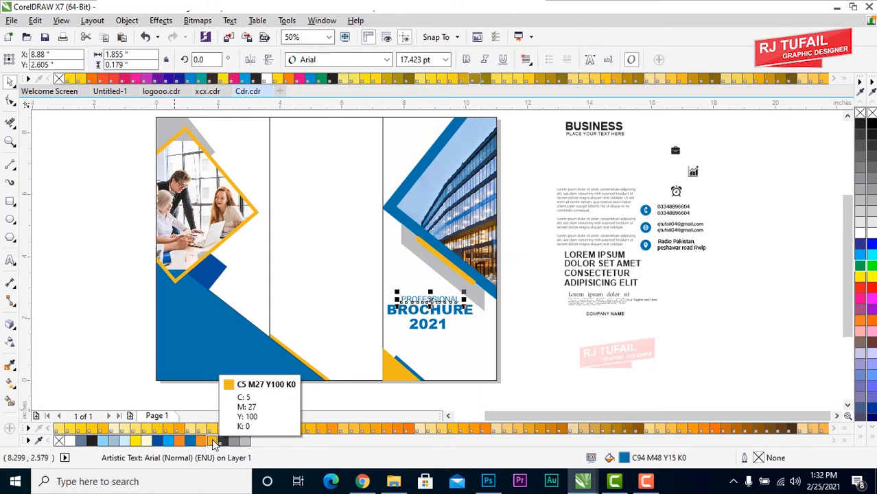
right_click(211, 441)
click(127, 318)
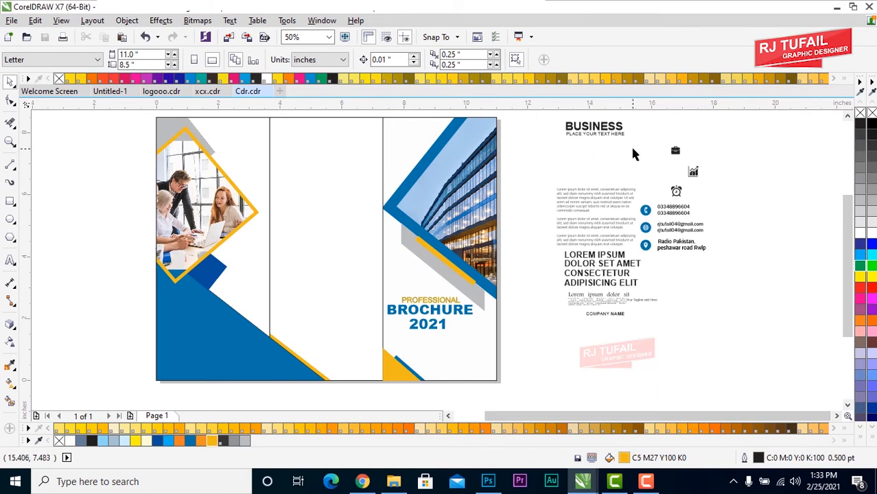
Move the BUSINESS heading and its tagline to the cover panel's upper-left corner and bring them to the front of the page
drag(633, 147, 414, 126)
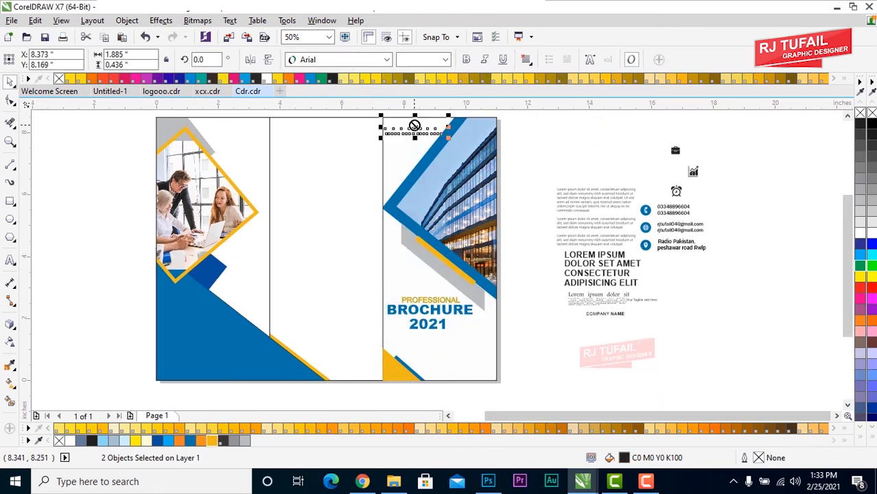
right_click(415, 127)
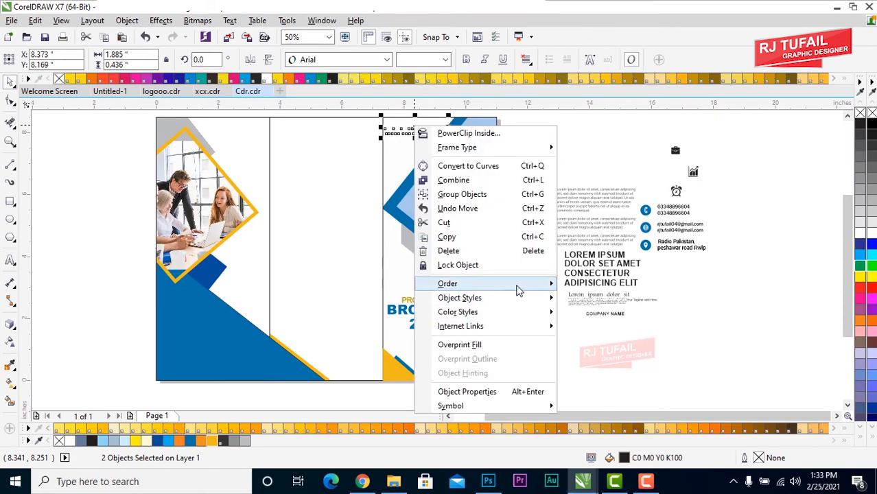
mouse_move(555, 288)
click(607, 284)
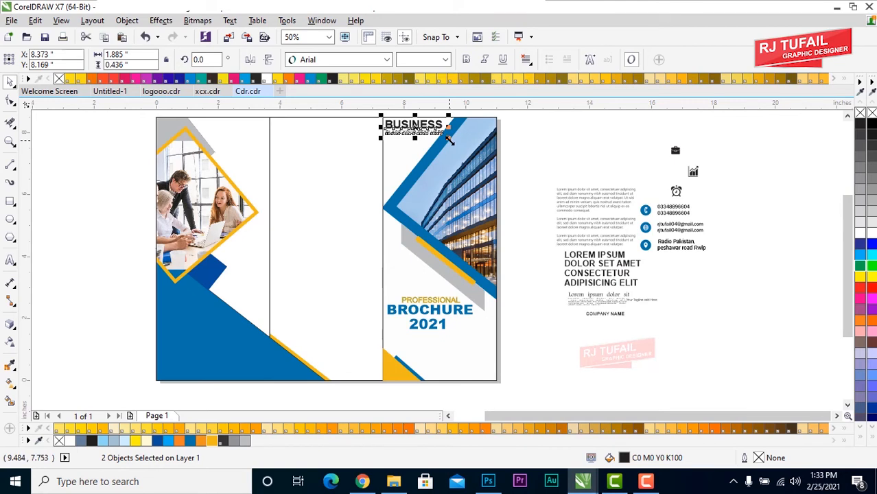
Scale the BUSINESS heading and tagline down to about 1.66 by 0.38 inches and nudge them slightly down and right
drag(450, 139, 427, 133)
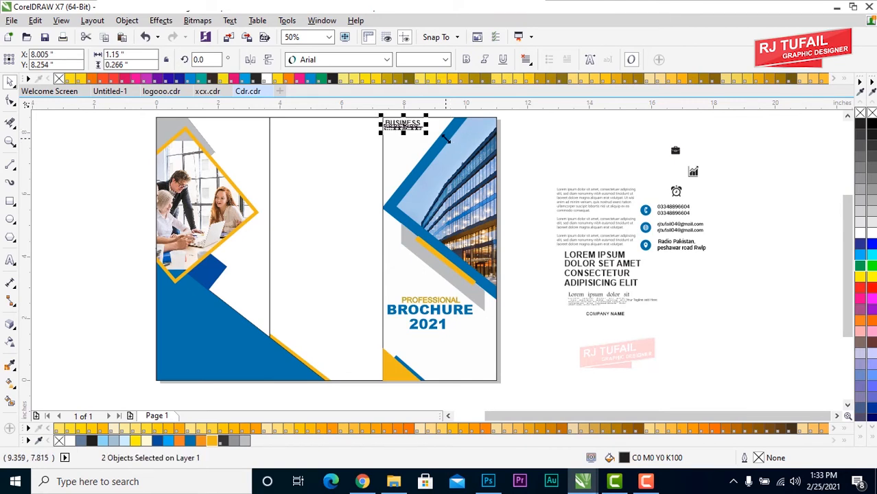
drag(427, 133, 442, 139)
key(Down)
key(Down)
key(Down)
key(Down)
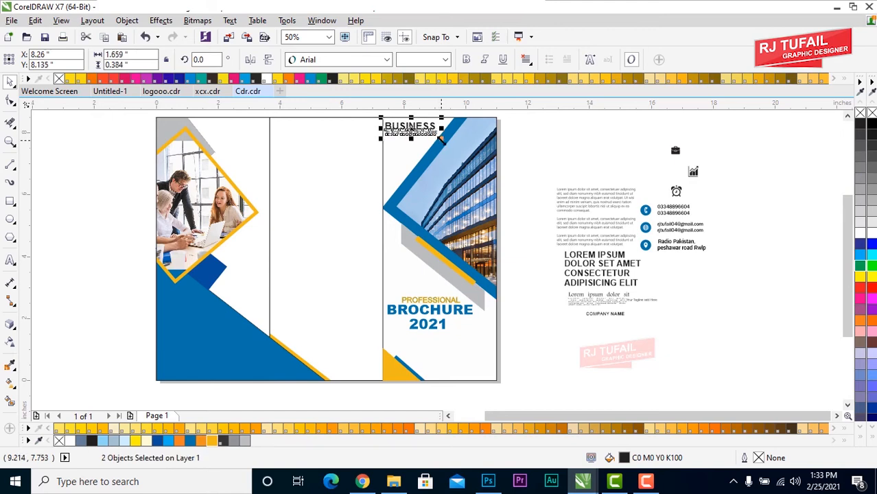
key(Right)
key(Down)
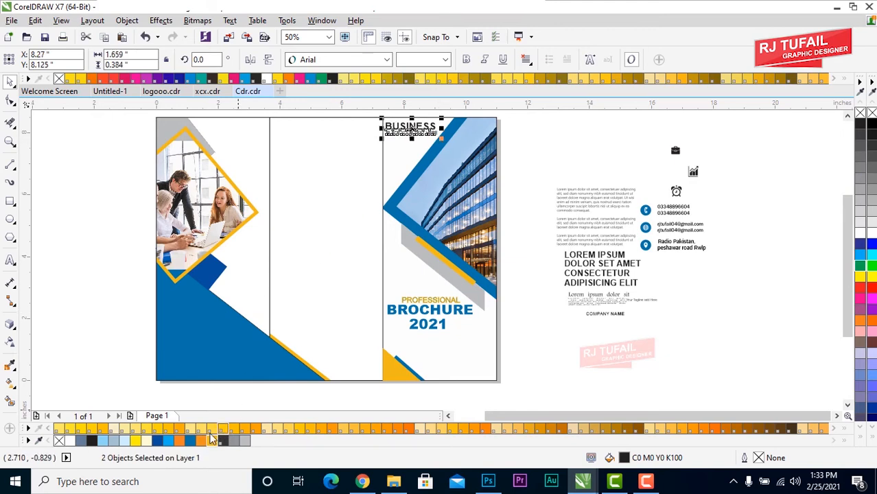
Set the fill and outline of the BUSINESS heading and tagline to the blue C94 M48 Y15 K0
right_click(191, 442)
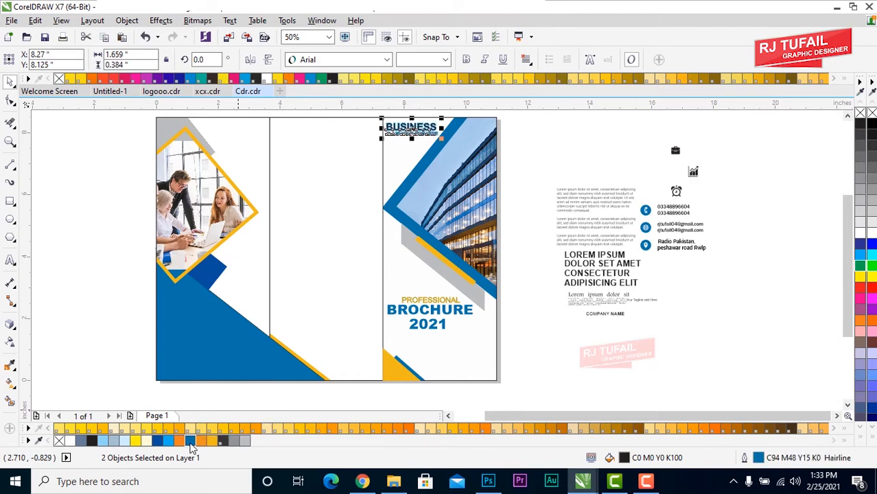
click(191, 442)
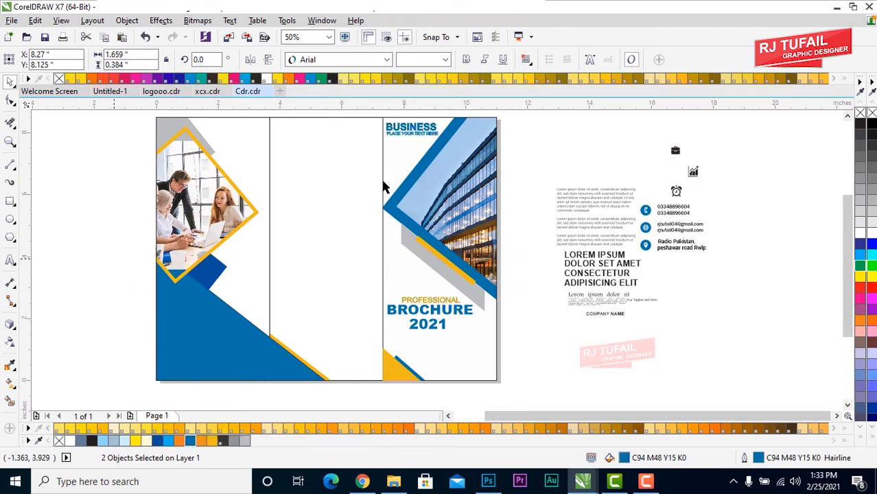
click(508, 149)
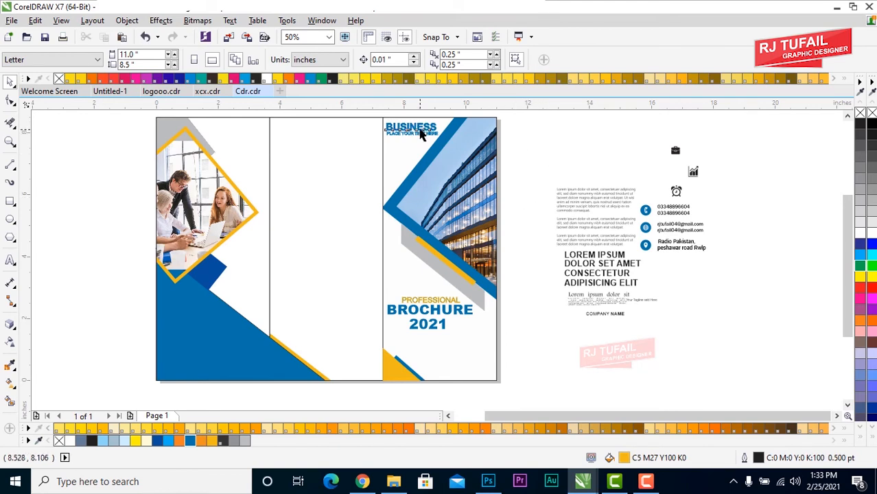
Recolour only the word BUSINESS with the yellow C5 M27 Y100 K0
click(420, 133)
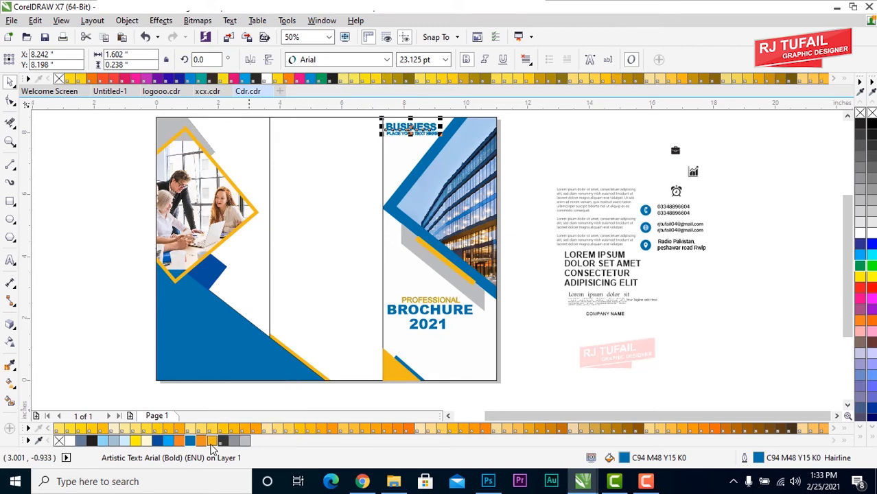
click(212, 441)
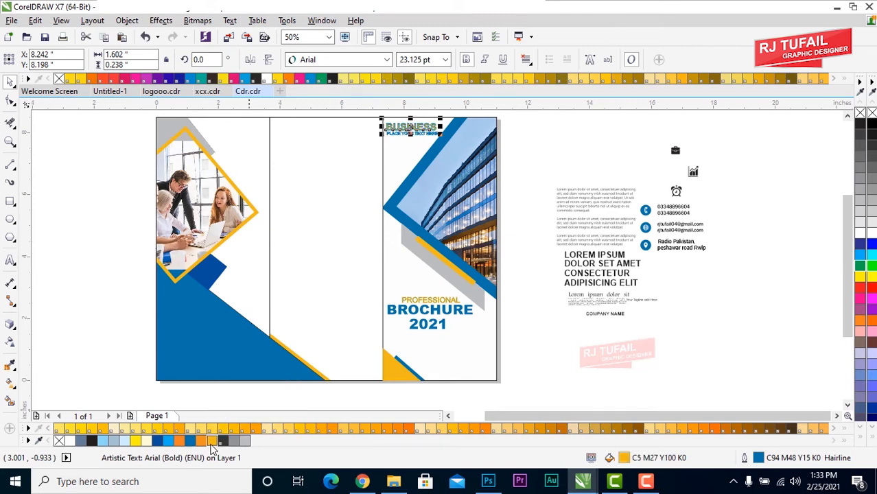
click(137, 172)
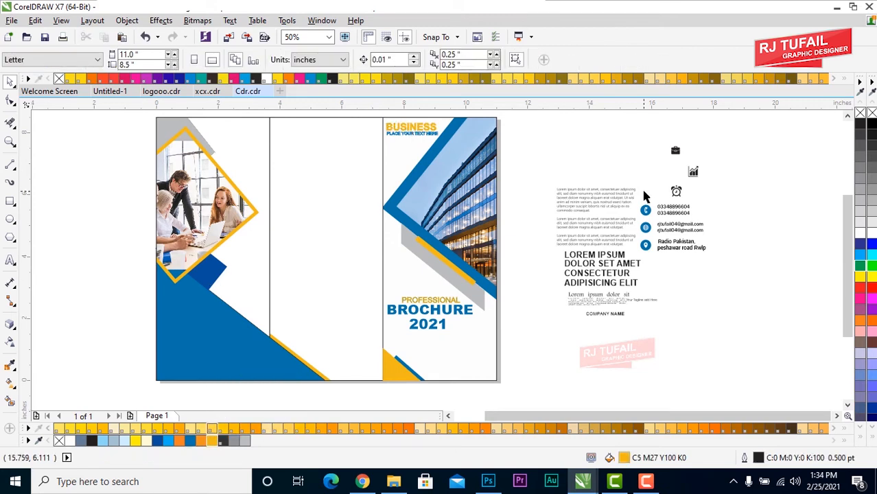
Move the contact details with their three round icons to the middle panel's lower-right corner, beside the yellow diagonal line
drag(640, 197, 712, 261)
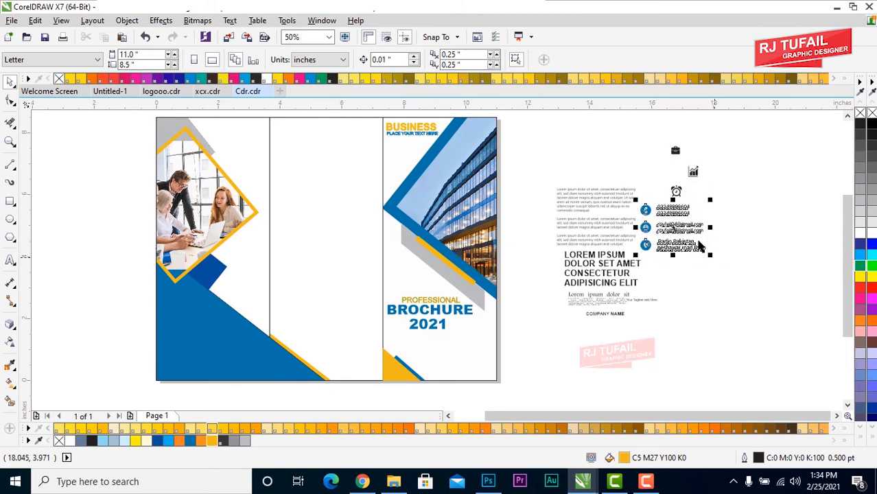
drag(673, 230, 347, 341)
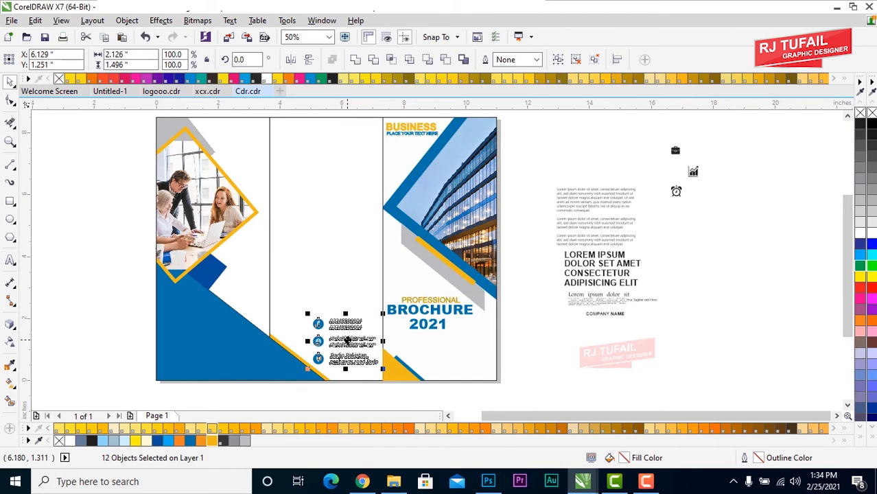
click(357, 403)
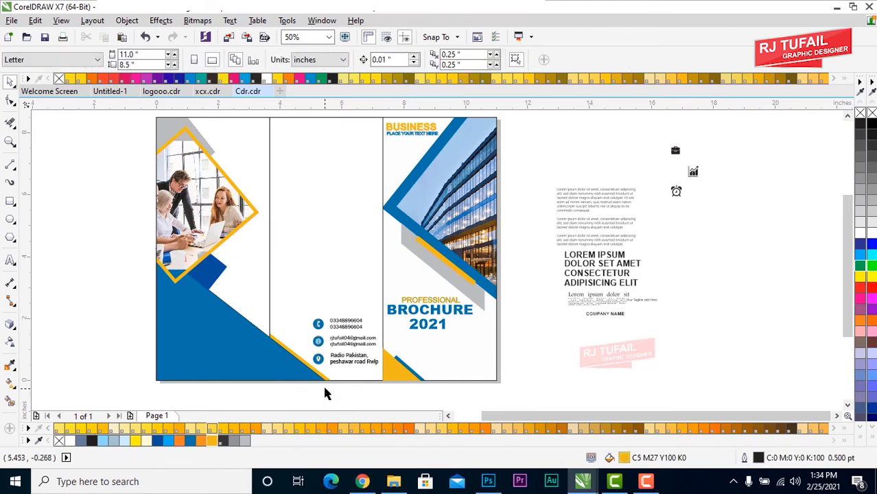
Recolour the phone, e-mail and address lines of the contact block with the yellow C5 M27 Y100 K0
drag(325, 393, 383, 312)
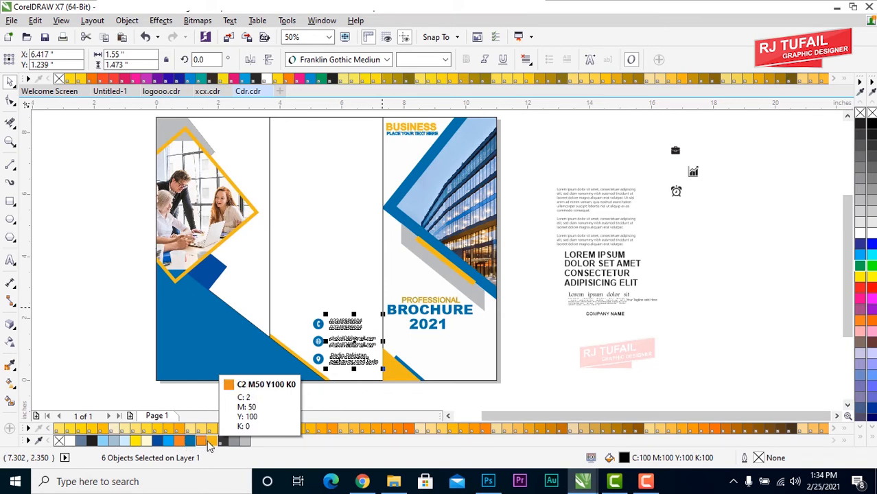
click(215, 441)
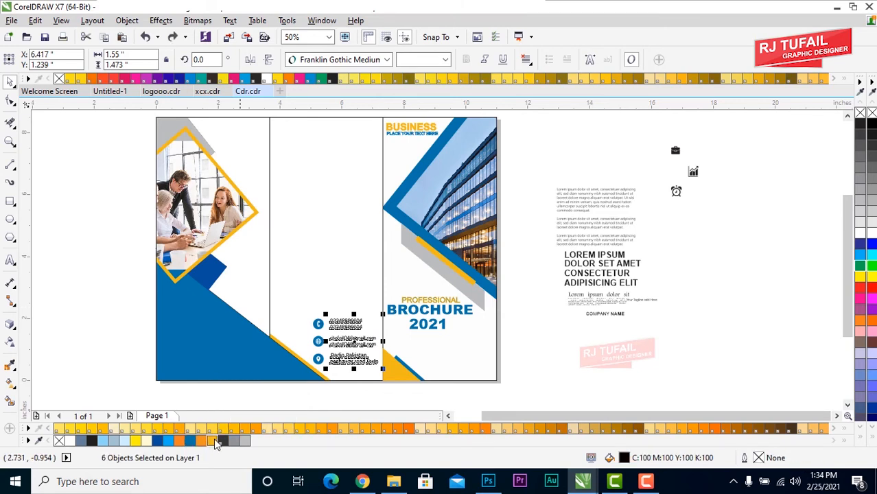
click(306, 401)
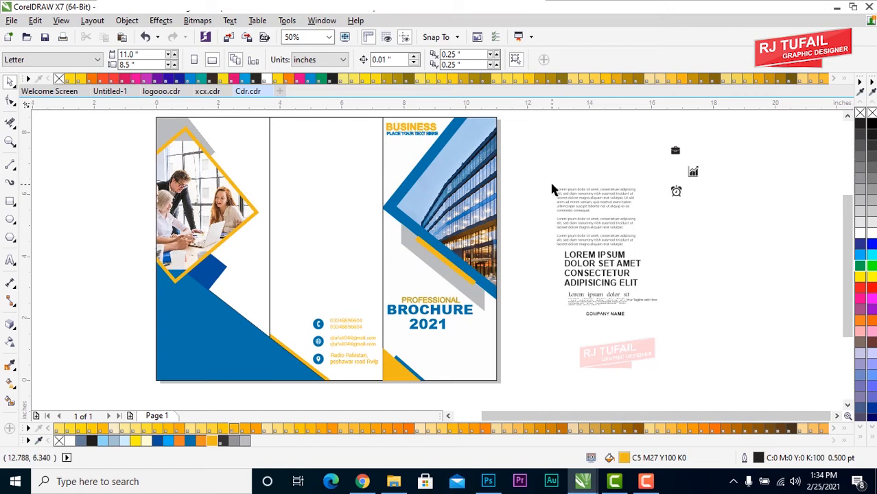
Move the small lorem ipsum paragraphs onto the blue shape at the left panel's lower end and bring them to the front of the page
drag(553, 190, 643, 252)
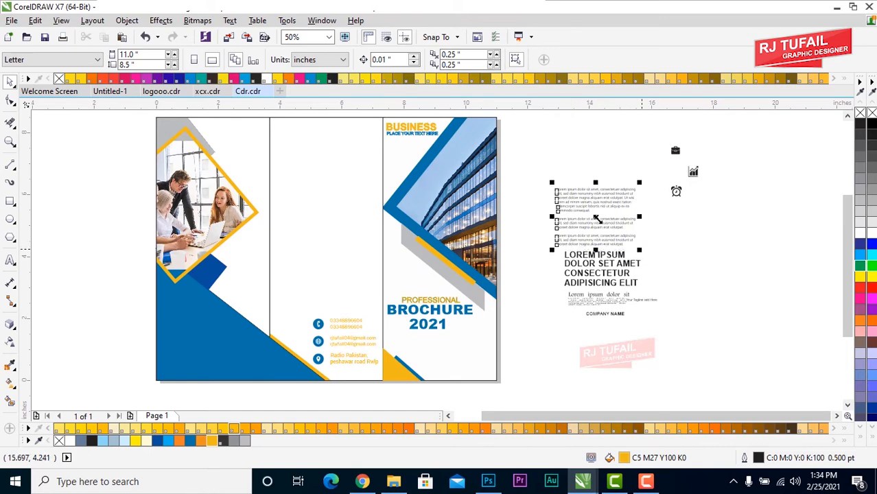
drag(597, 218, 209, 343)
right_click(209, 344)
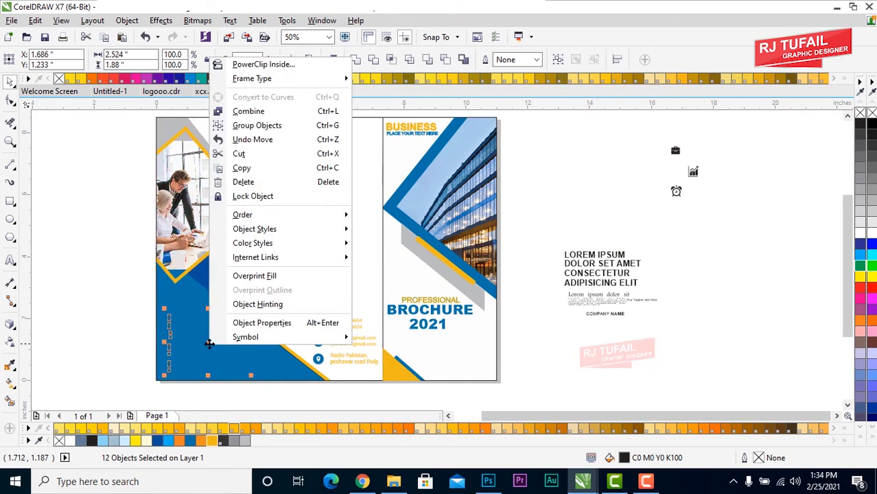
mouse_move(342, 217)
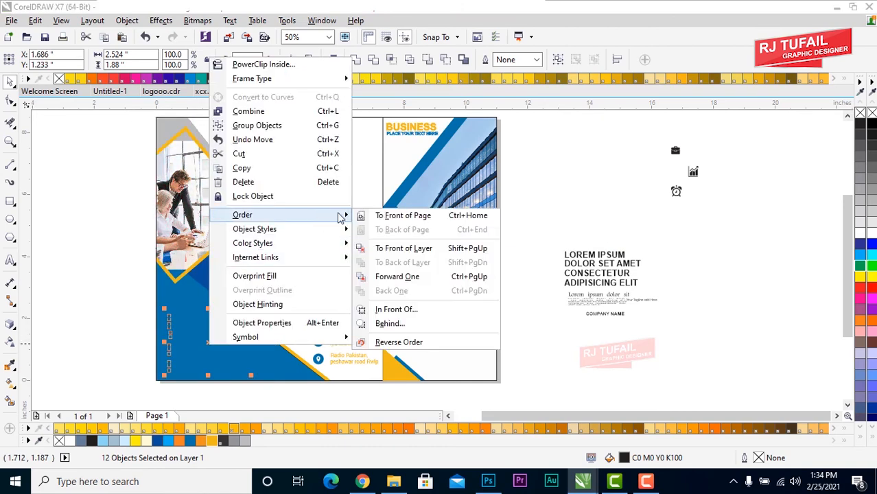
click(400, 217)
Place the COMPANY NAME text at about 18.8 pt atop the left panel, with fill and outline in blue C94 M48 Y15 K0
click(603, 314)
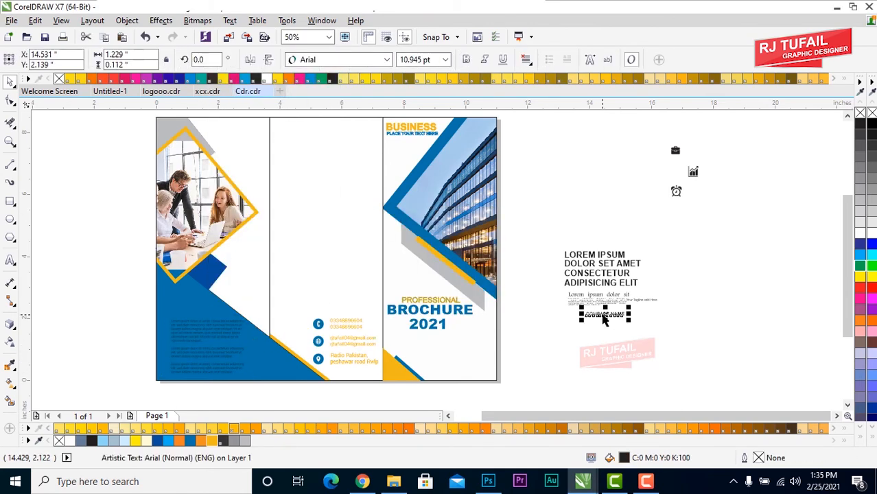
drag(630, 324, 663, 337)
drag(621, 316, 234, 131)
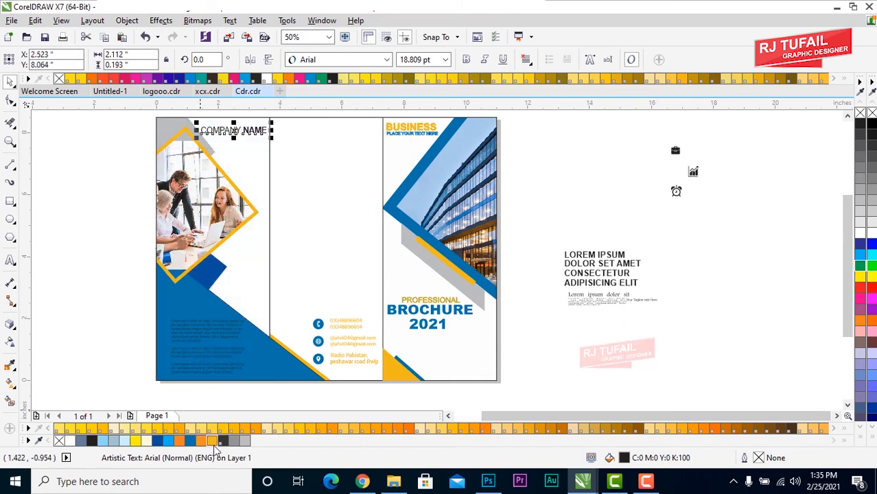
click(191, 442)
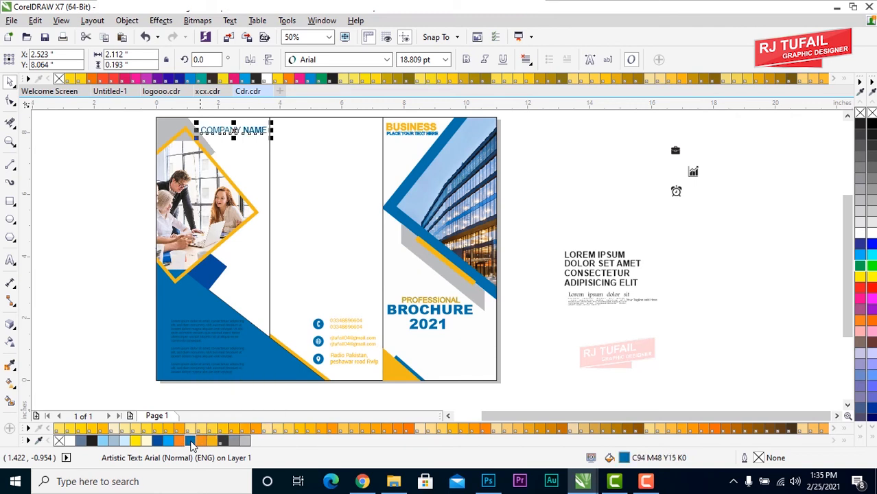
right_click(191, 442)
click(92, 226)
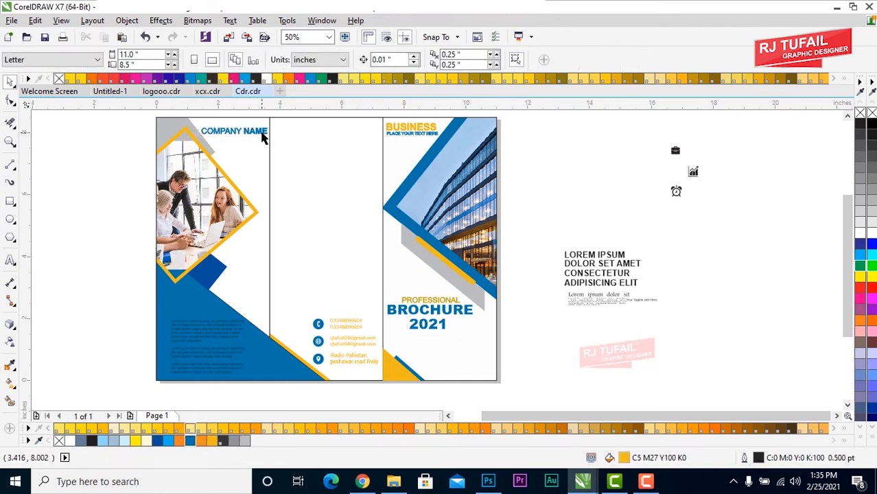
Arrange the three loose icons as a centred column about 2.1 inches tall along the middle panel's left edge, filled with blue C94 M48 Y15 K0
drag(666, 137, 707, 215)
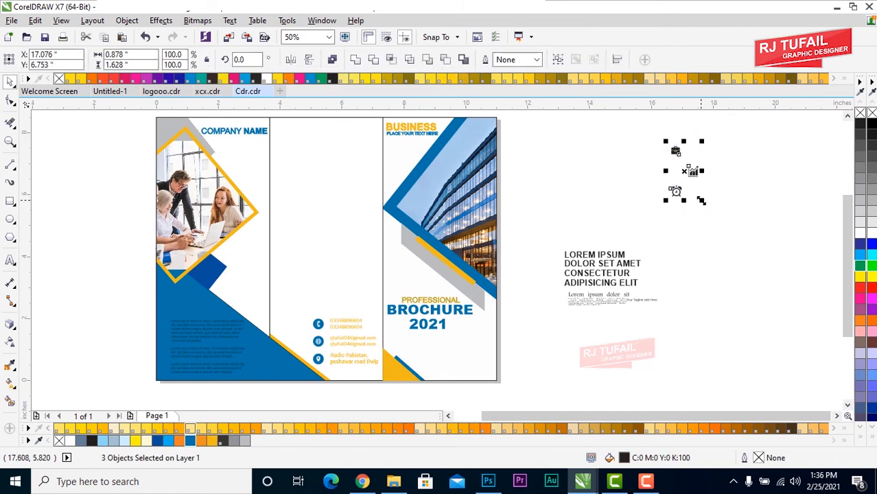
key(c)
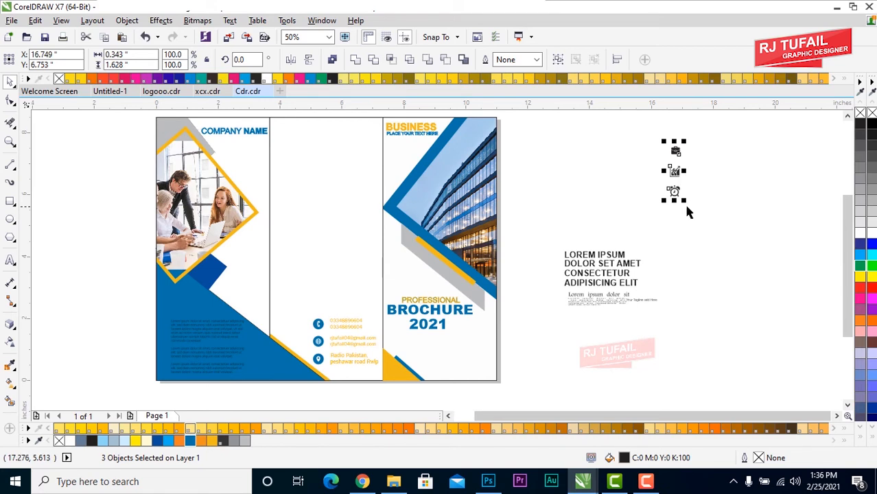
drag(675, 172, 273, 155)
drag(288, 192, 282, 201)
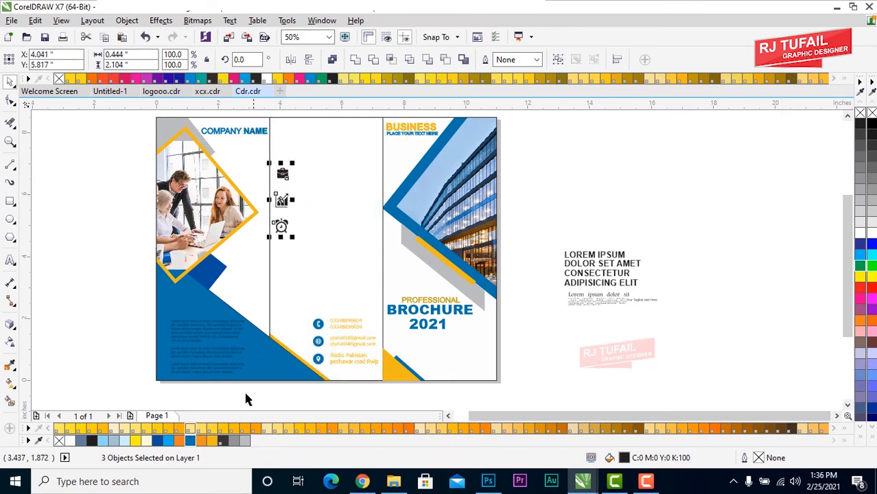
click(191, 442)
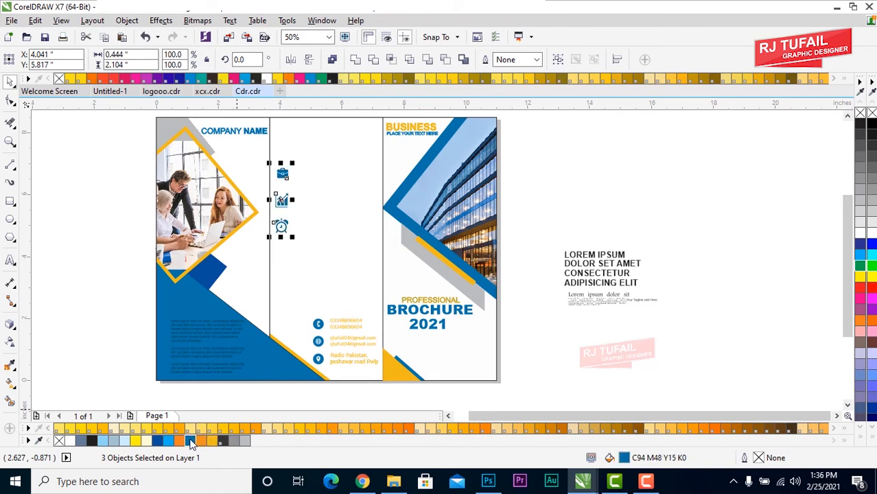
Move the four-line LOREM IPSUM heading to the top of the middle panel and fill it with the blue C94 M48 Y15 K0
drag(561, 246, 575, 288)
drag(641, 286, 649, 288)
drag(601, 270, 327, 140)
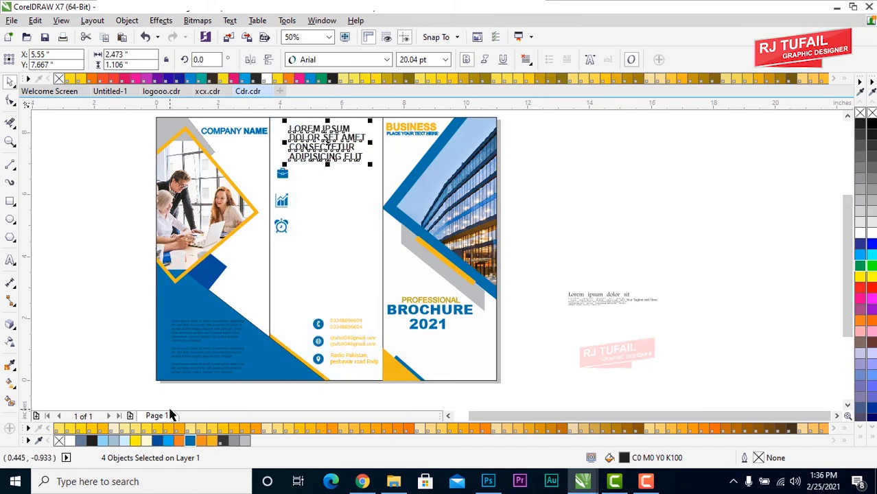
click(192, 441)
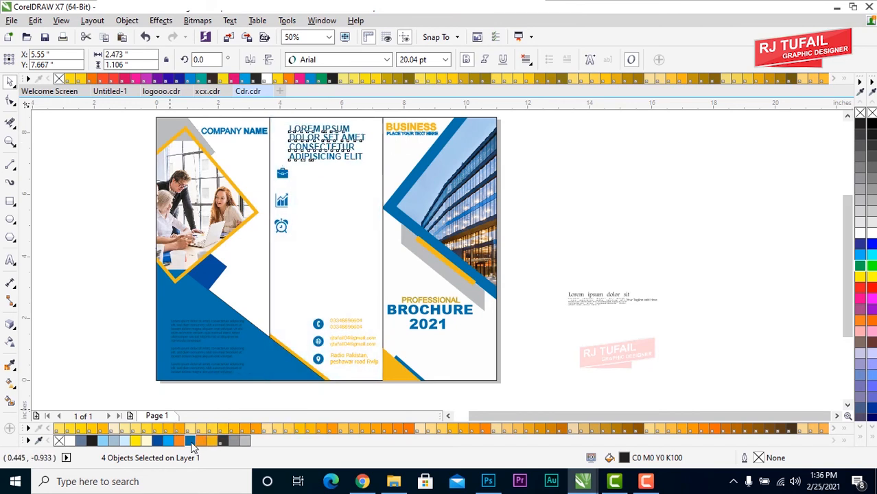
Copy the lorem ipsum paragraphs from the blue shape to the empty area beside the page and enlarge the copy
click(189, 336)
drag(204, 347, 611, 241)
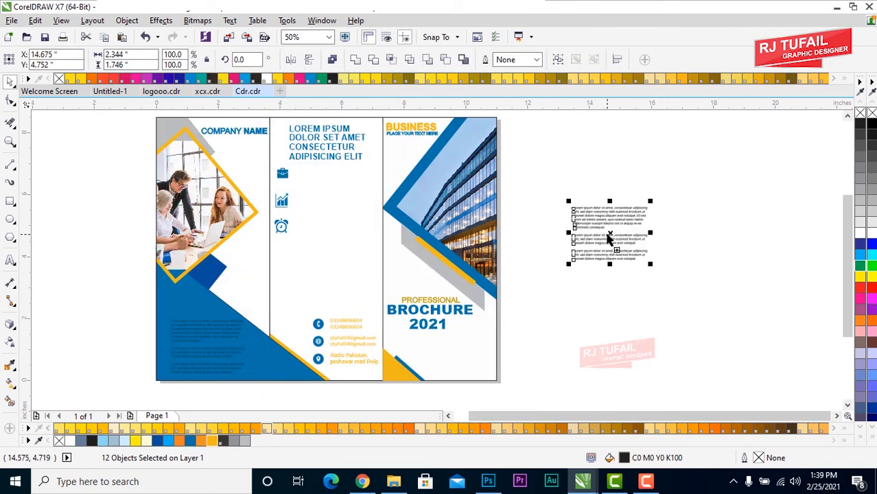
key(Escape)
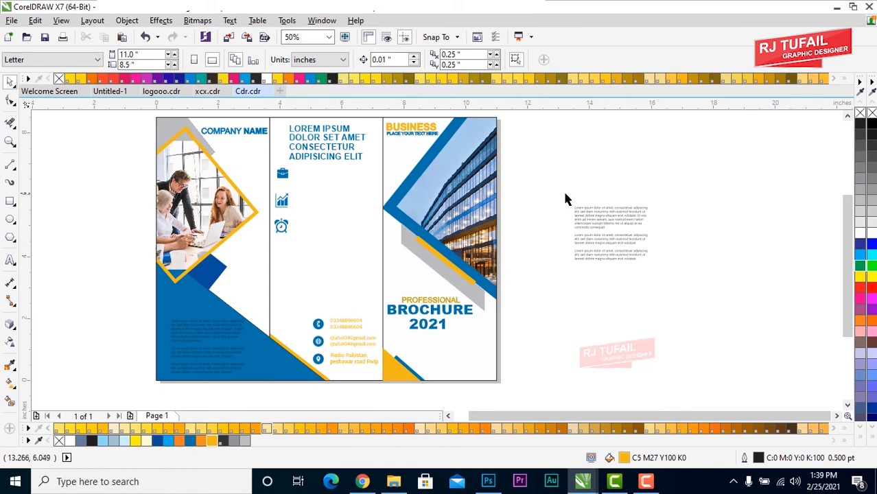
drag(566, 198, 714, 311)
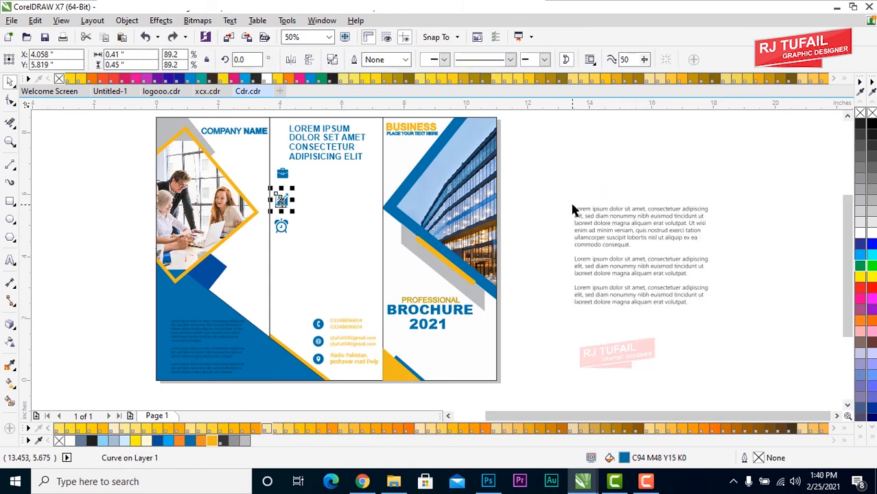
Place the copy's first two lines beside the briefcase icon, scaled to about 2.6 inches wide and coloured blue C94 M48 Y15 K0
drag(574, 204, 710, 223)
drag(641, 214, 358, 178)
drag(430, 188, 377, 189)
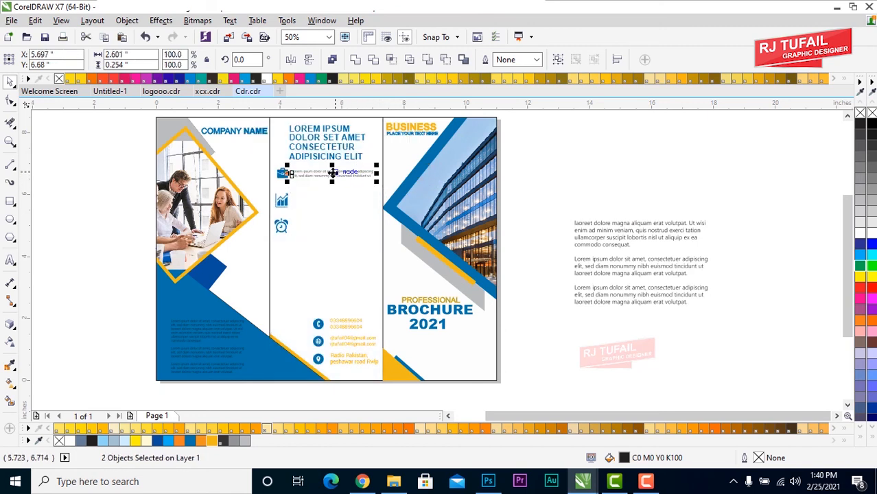
click(210, 440)
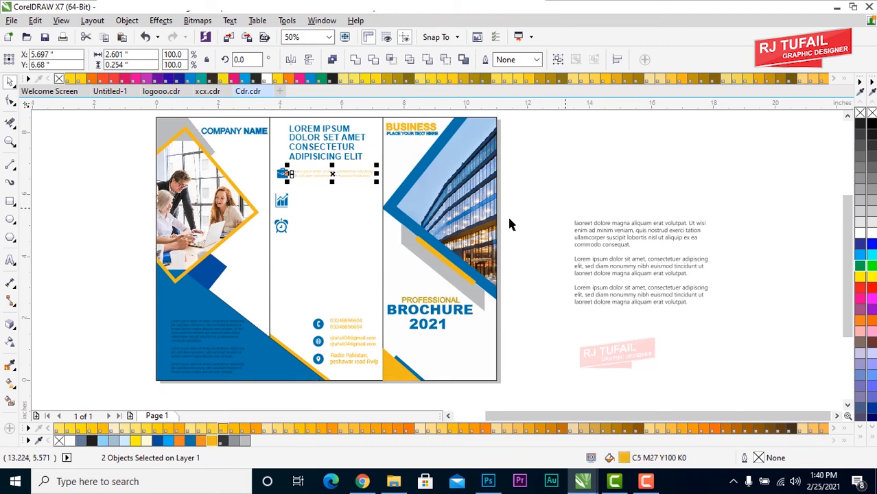
click(191, 440)
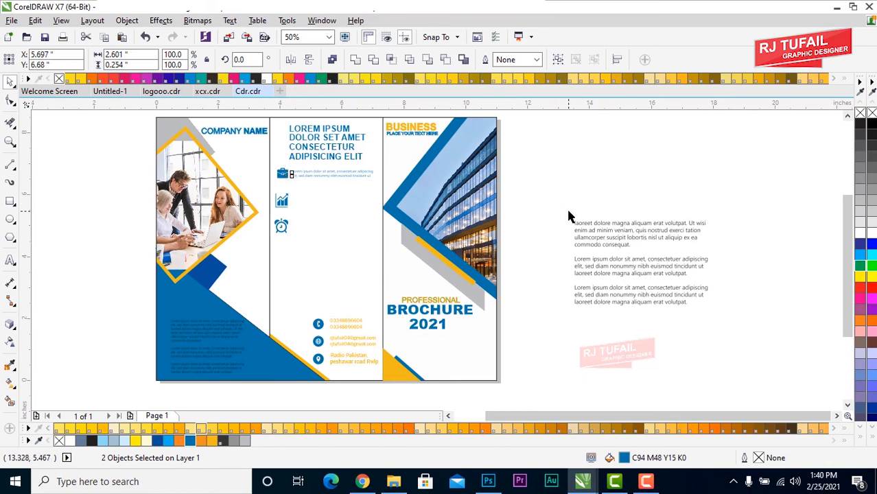
Place the next four text lines beside the chart icon, scaled to about 2.56 inches wide and coloured blue C94 M48 Y15 K0
drag(568, 217, 709, 256)
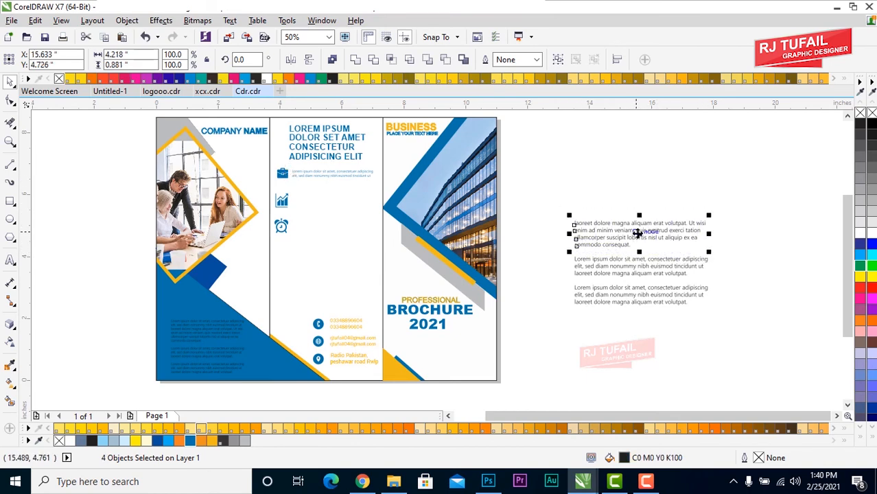
drag(640, 234, 357, 200)
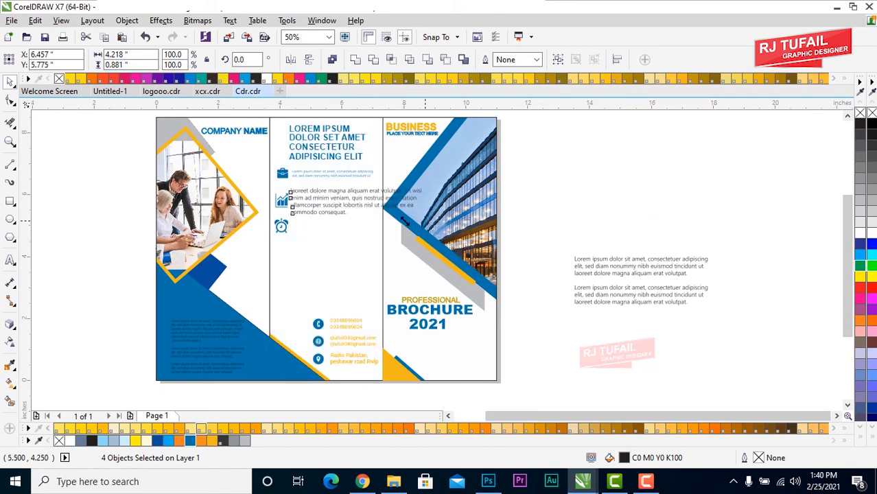
drag(426, 230, 373, 218)
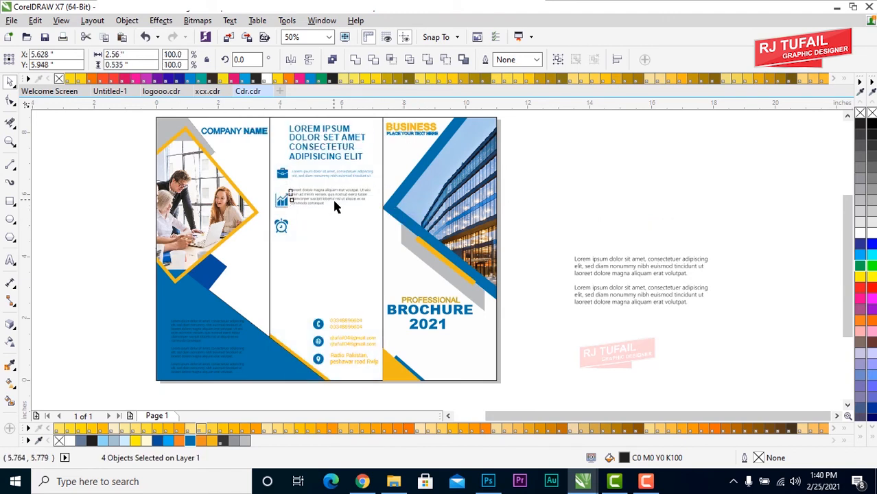
drag(332, 198, 336, 206)
key(Right)
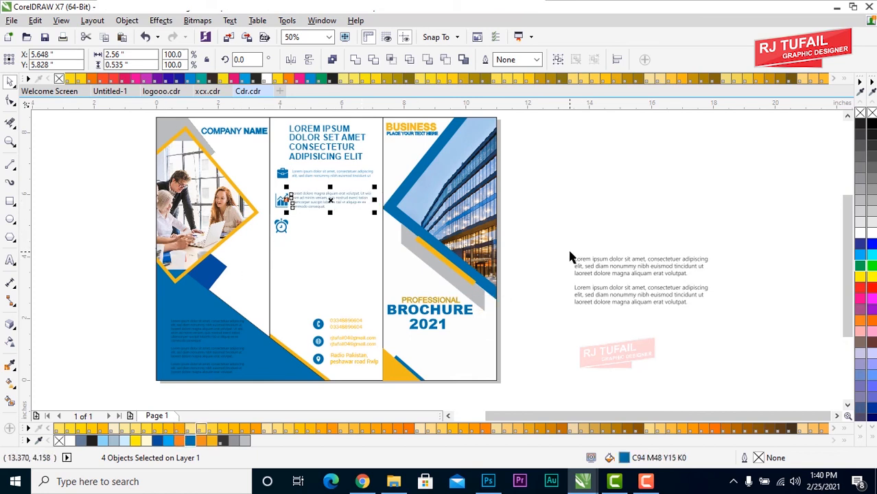
Place the following three-line paragraph beside the alarm clock icon, scaled to about 2.58 inches wide and coloured blue C94 M48 Y15 K0
click(642, 269)
drag(642, 268, 359, 229)
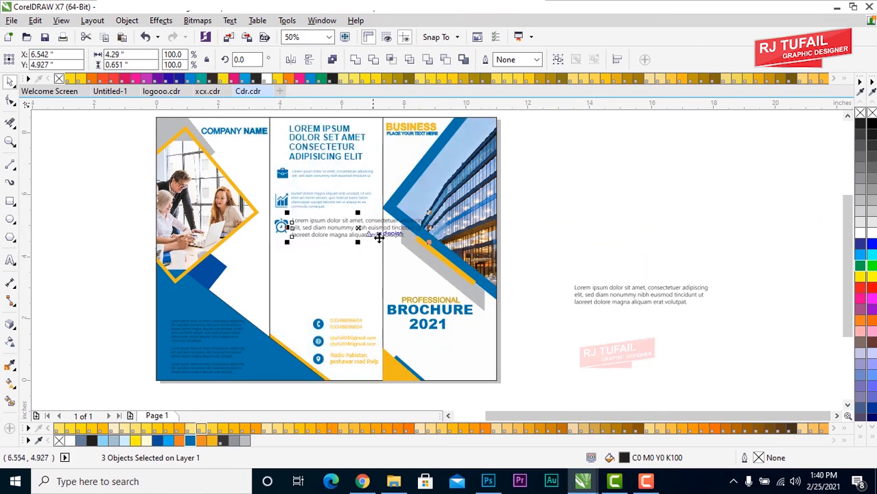
drag(425, 239, 374, 240)
click(191, 440)
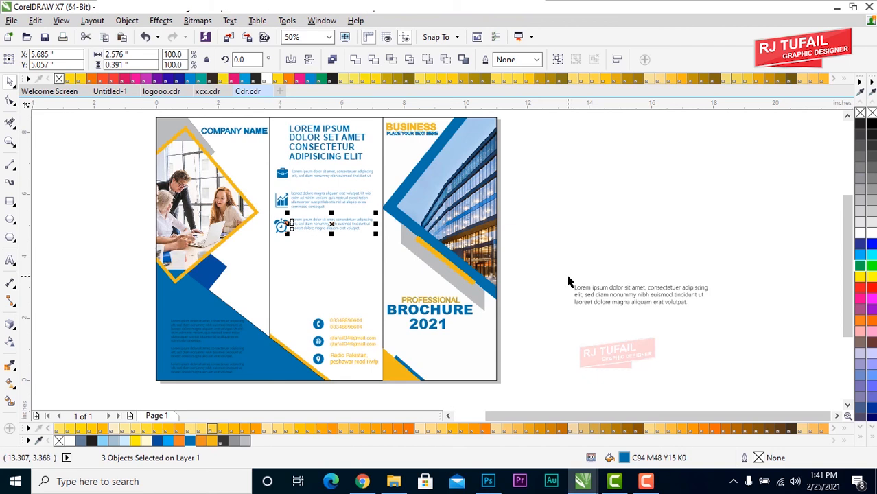
Delete the leftover three-line paragraph beside the page
mouse_move(568, 276)
mouse_down()
mouse_move(591, 303)
mouse_move(717, 315)
mouse_up()
drag(643, 297, 633, 296)
key(Delete)
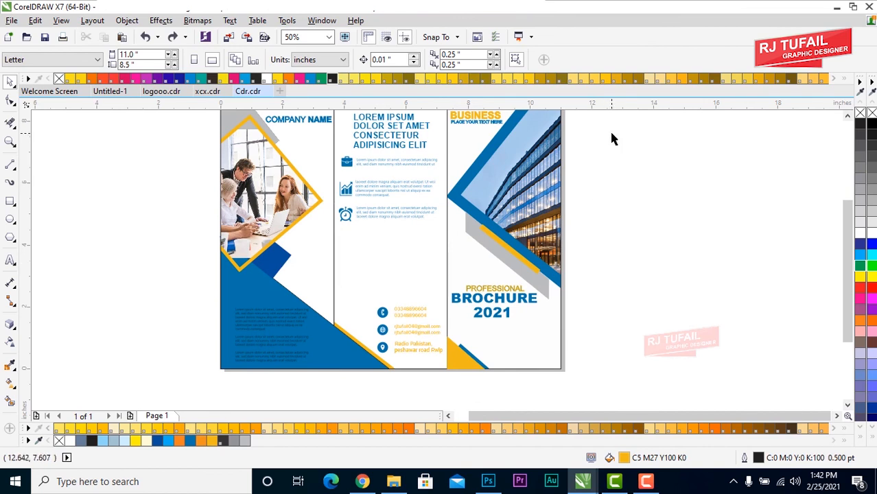
drag(613, 118, 613, 112)
scroll(613, 117, up, 1)
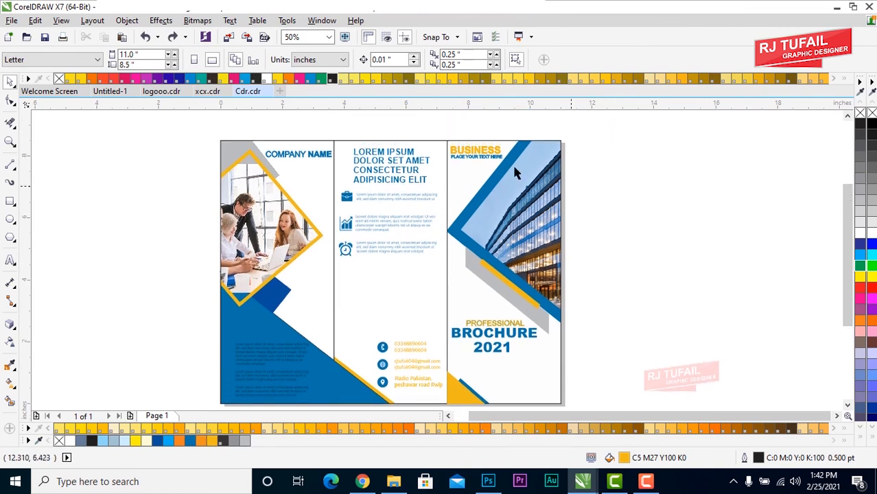
Remove the outlines of the right, middle and left brochure panels
click(463, 170)
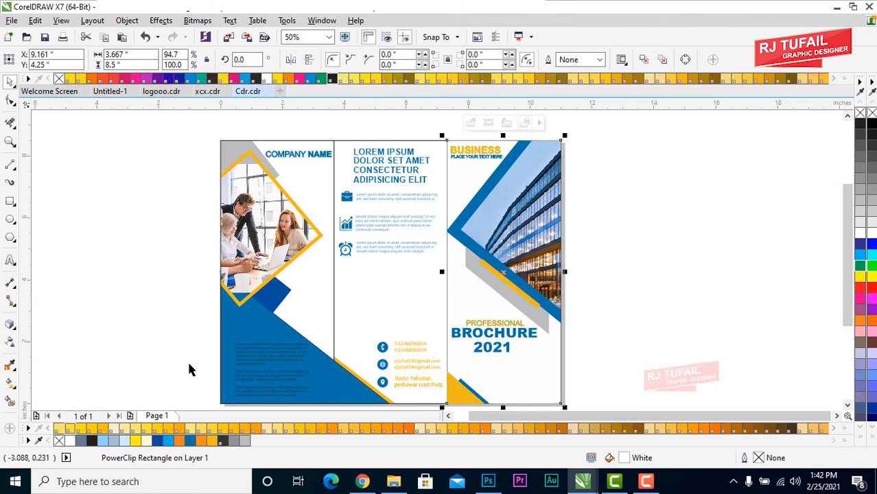
click(355, 314)
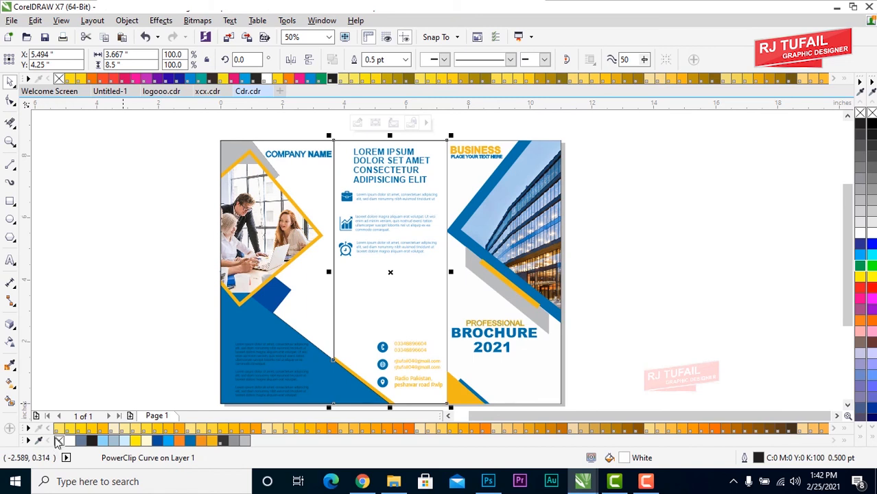
click(288, 320)
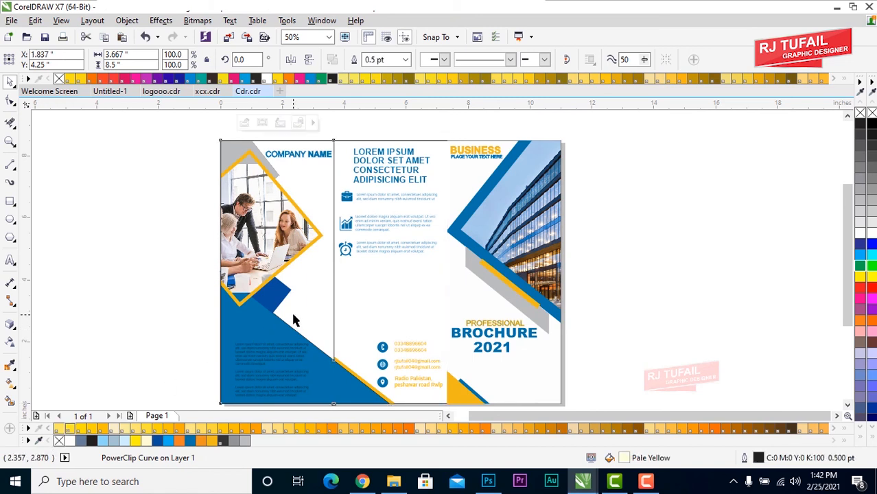
right_click(59, 441)
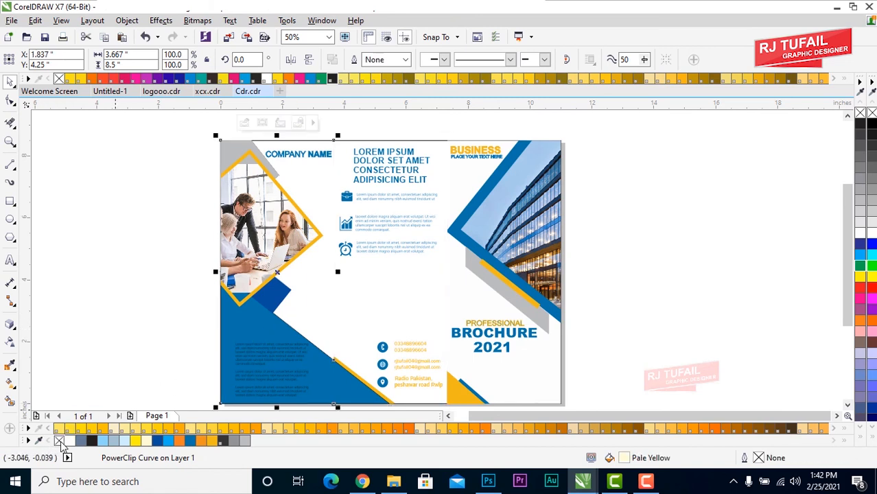
click(266, 333)
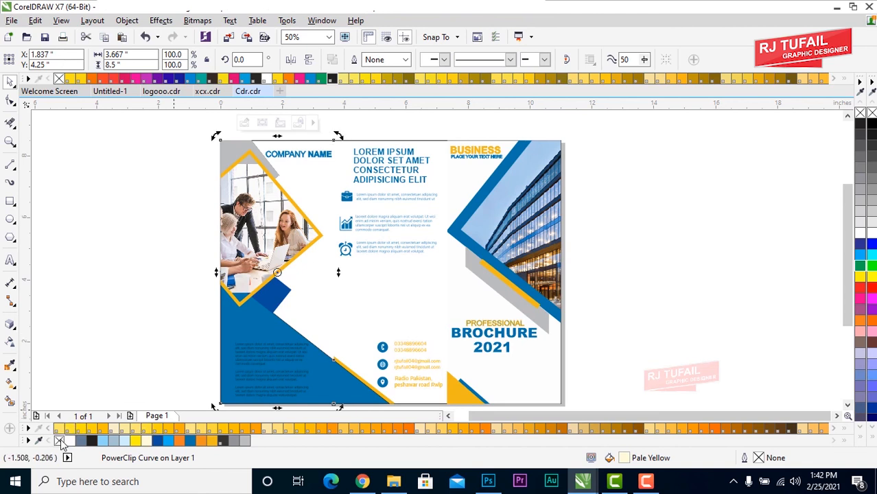
click(105, 329)
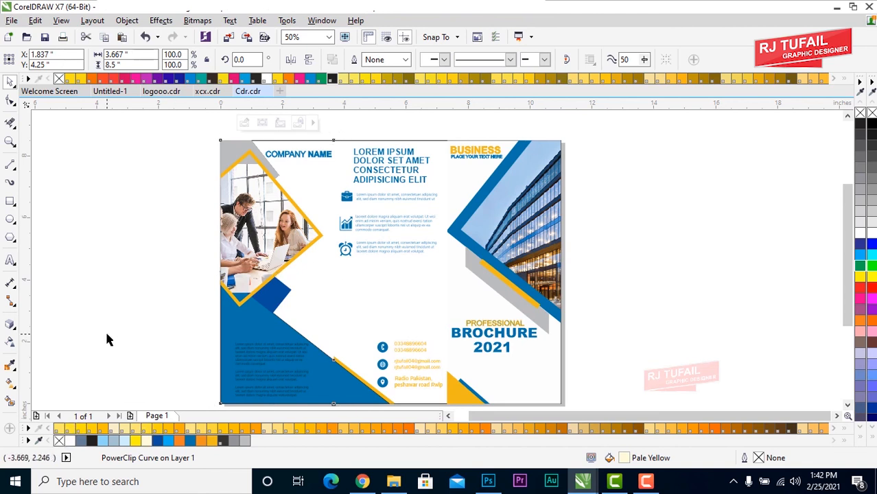
Remove the outline of the large blue shape at the lower end of the left panel
click(342, 388)
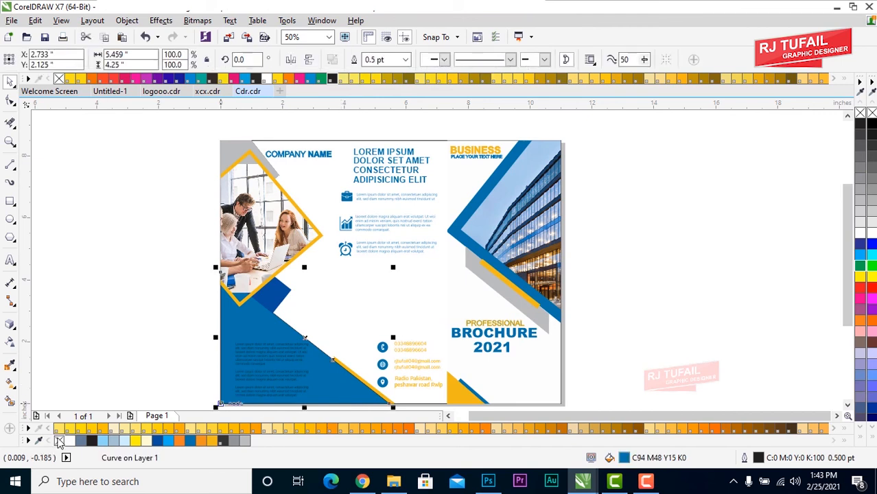
right_click(58, 443)
click(119, 257)
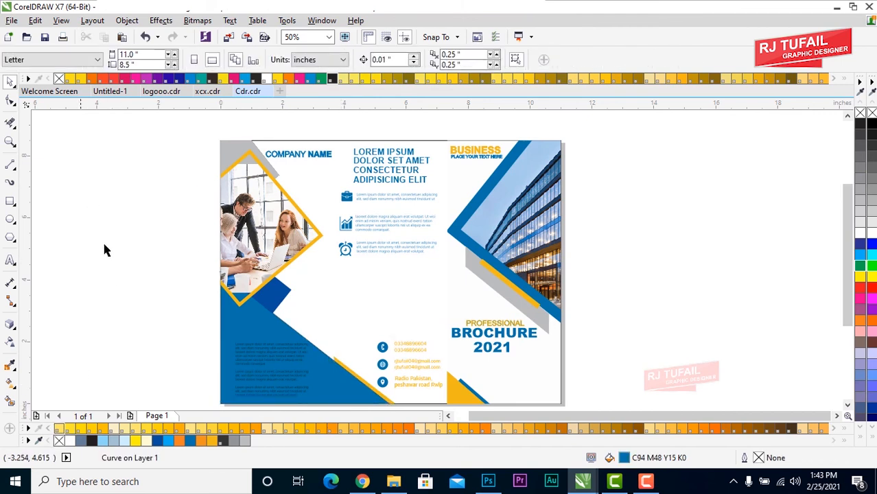